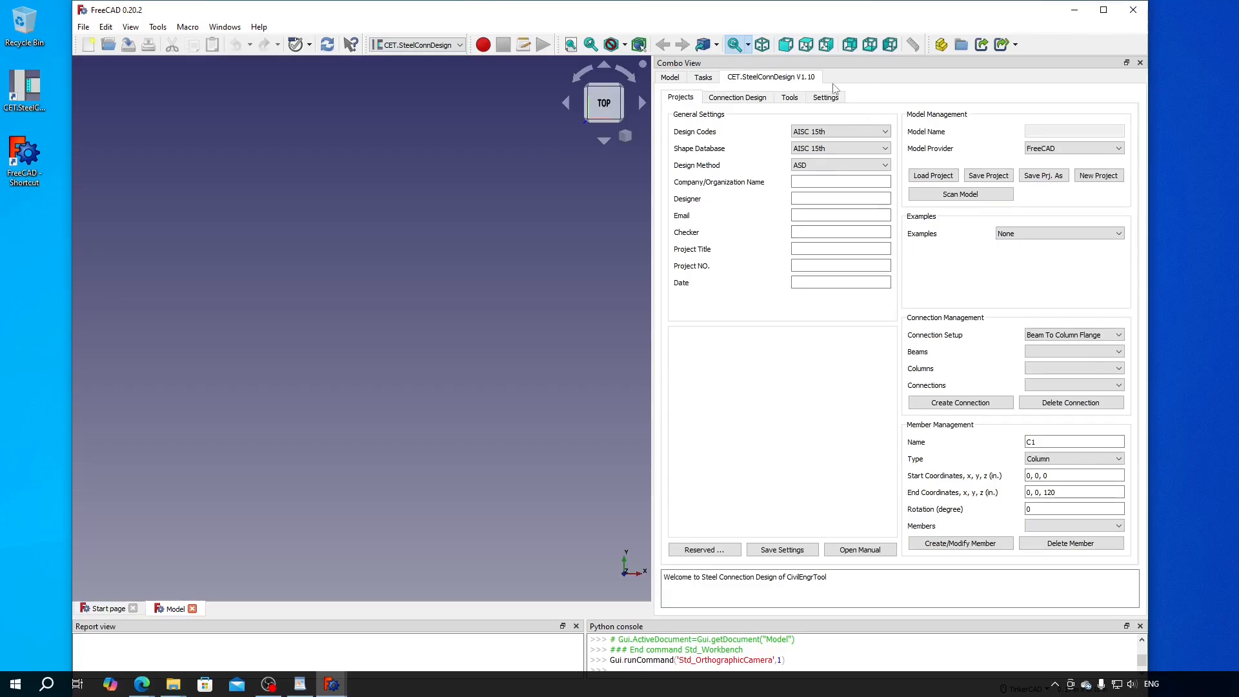
Set the connection setup to Beam Splice and create beam B1 from -50, 0, 0 to 0, 0, 0
click(1077, 334)
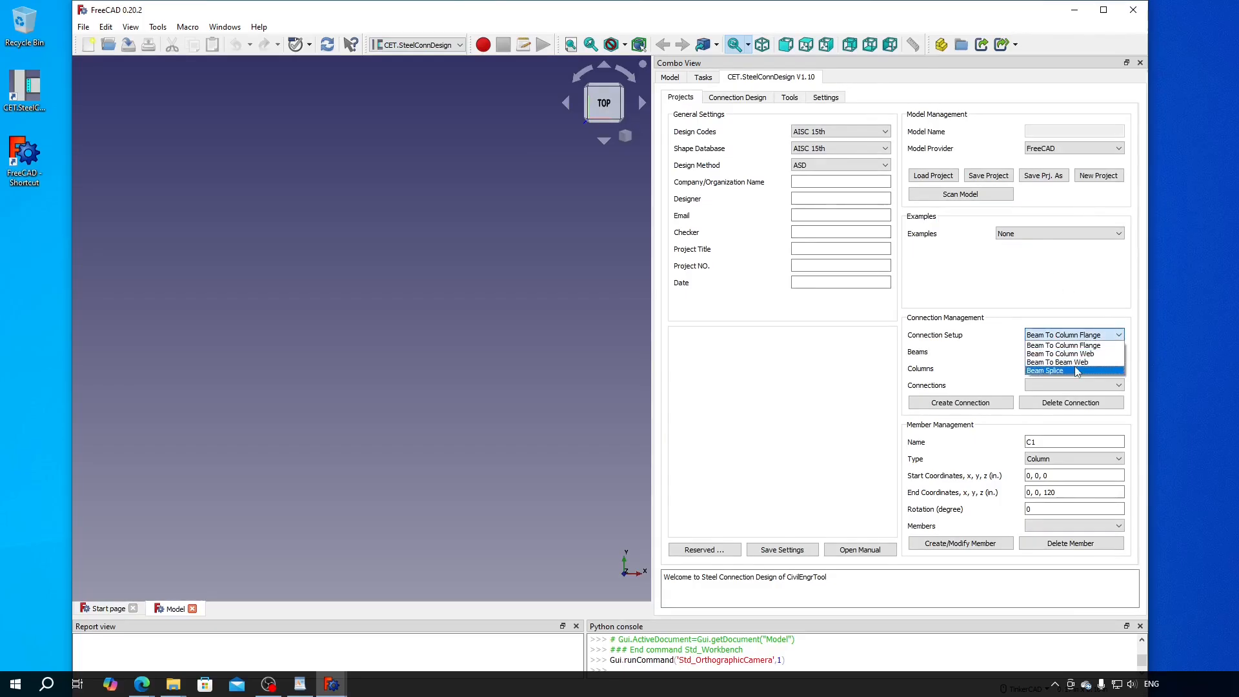
click(1076, 373)
double_click(1030, 441)
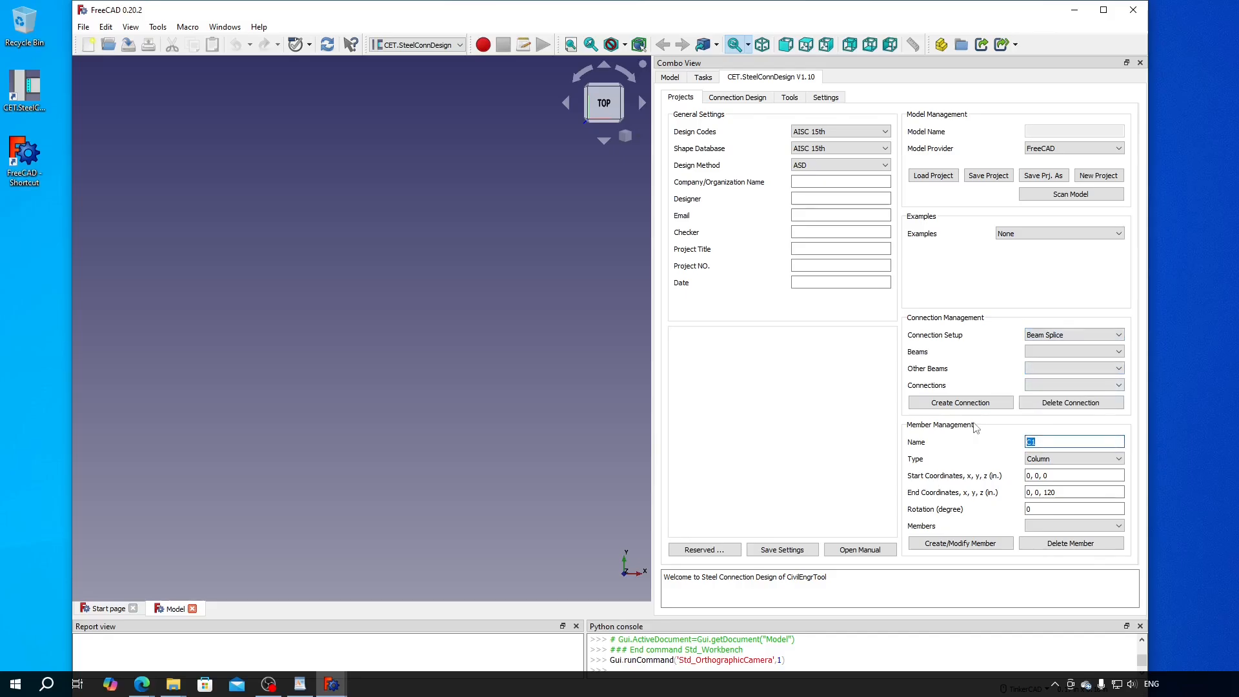
click(1071, 458)
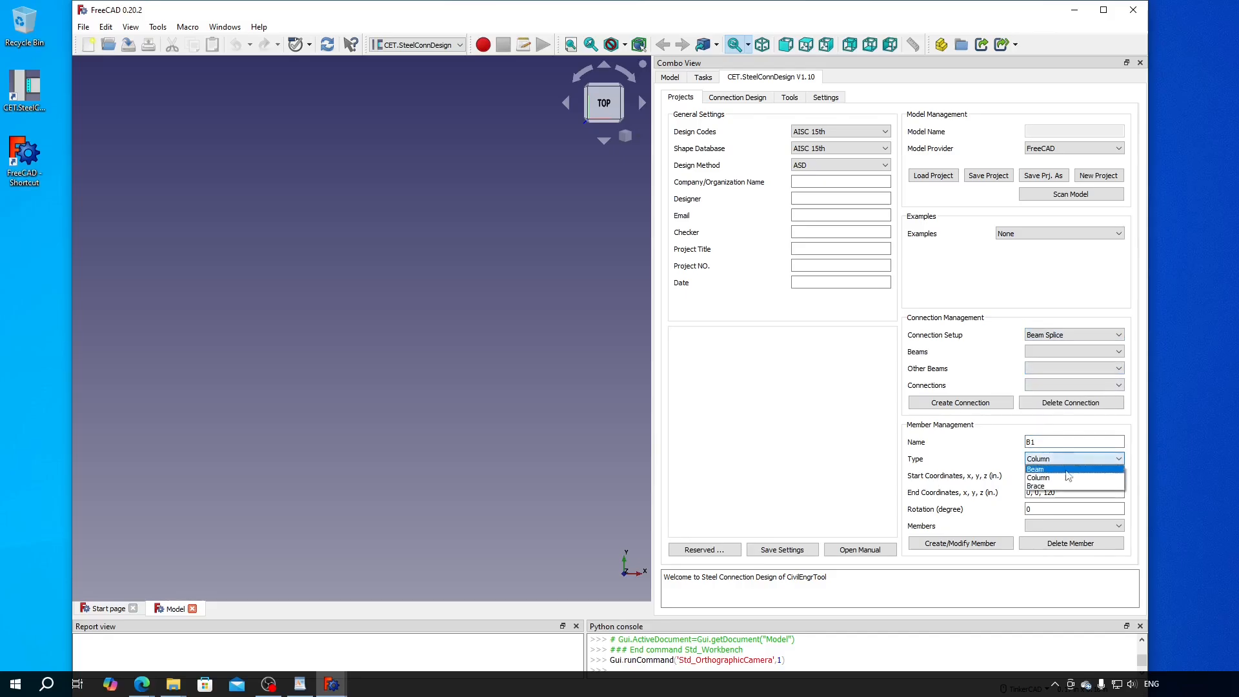
click(1066, 469)
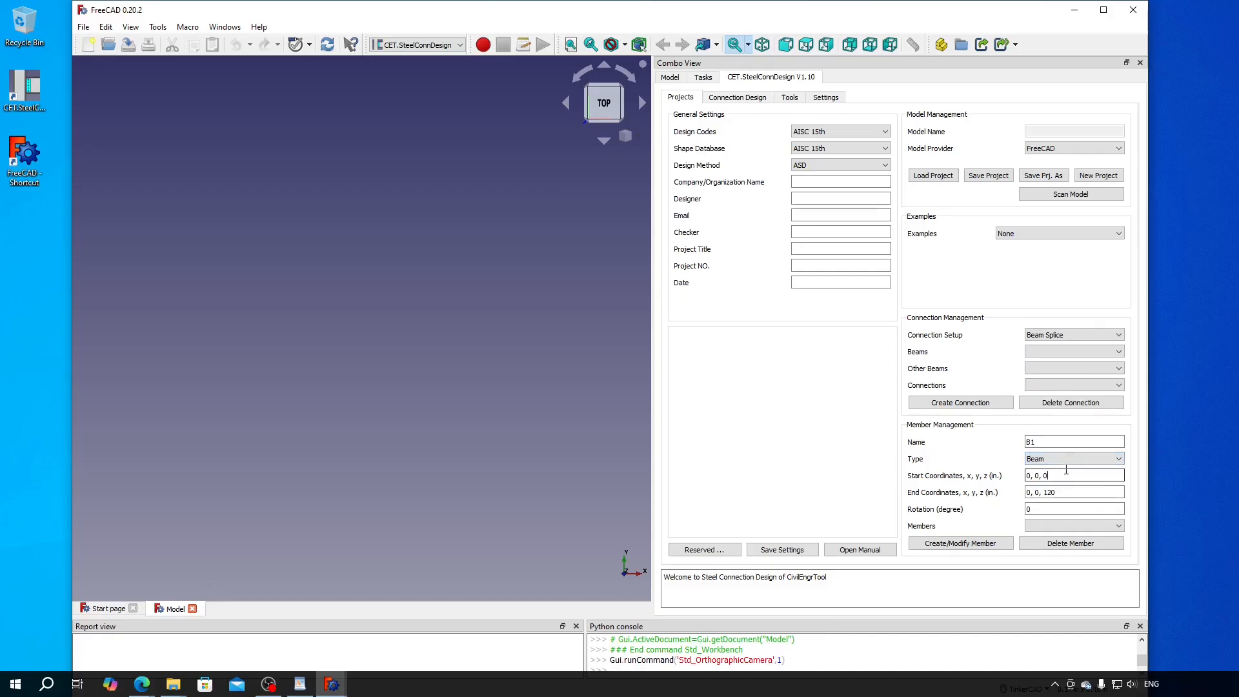
text(50)
click(1062, 493)
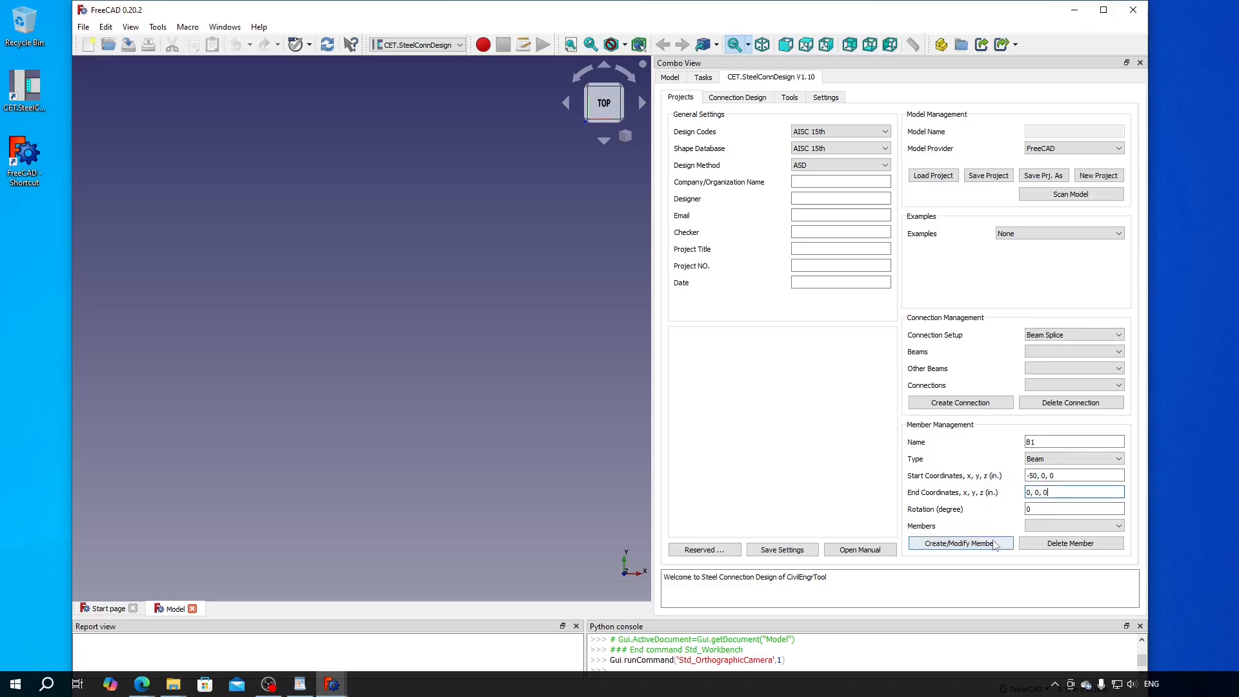
click(961, 544)
Create a second beam member named B2 from 0, 0, 0 to 50, 0, 0
click(1041, 442)
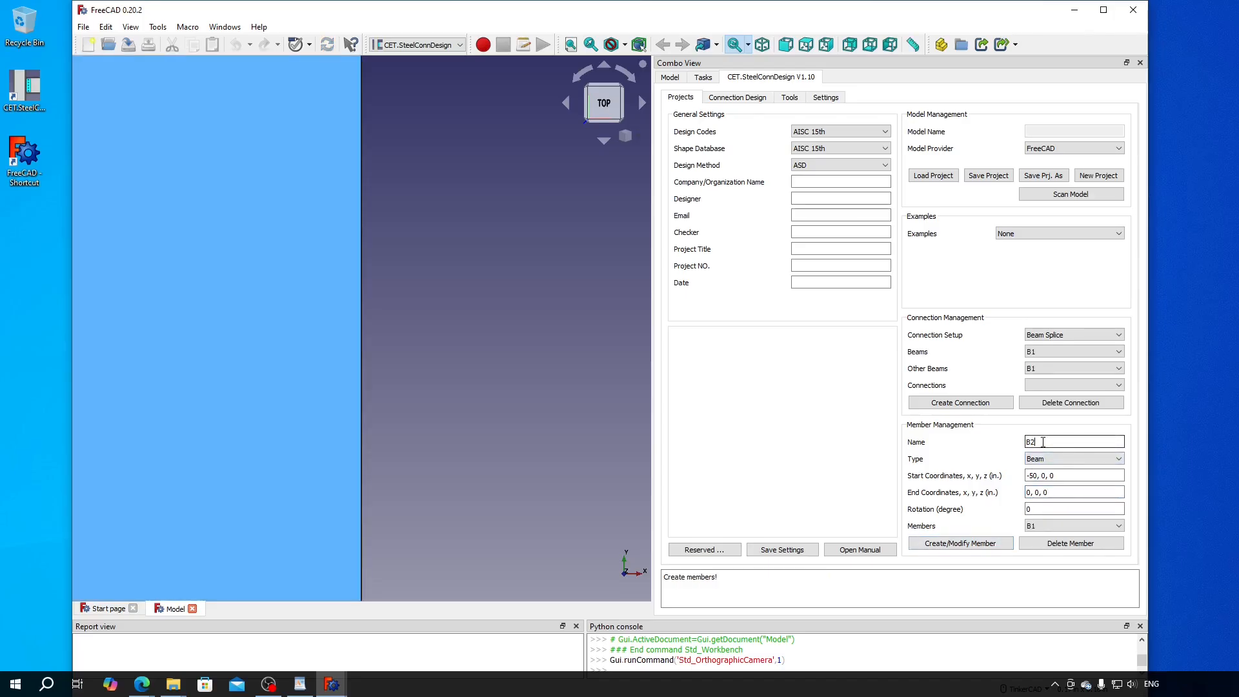
drag(1031, 475, 1003, 475)
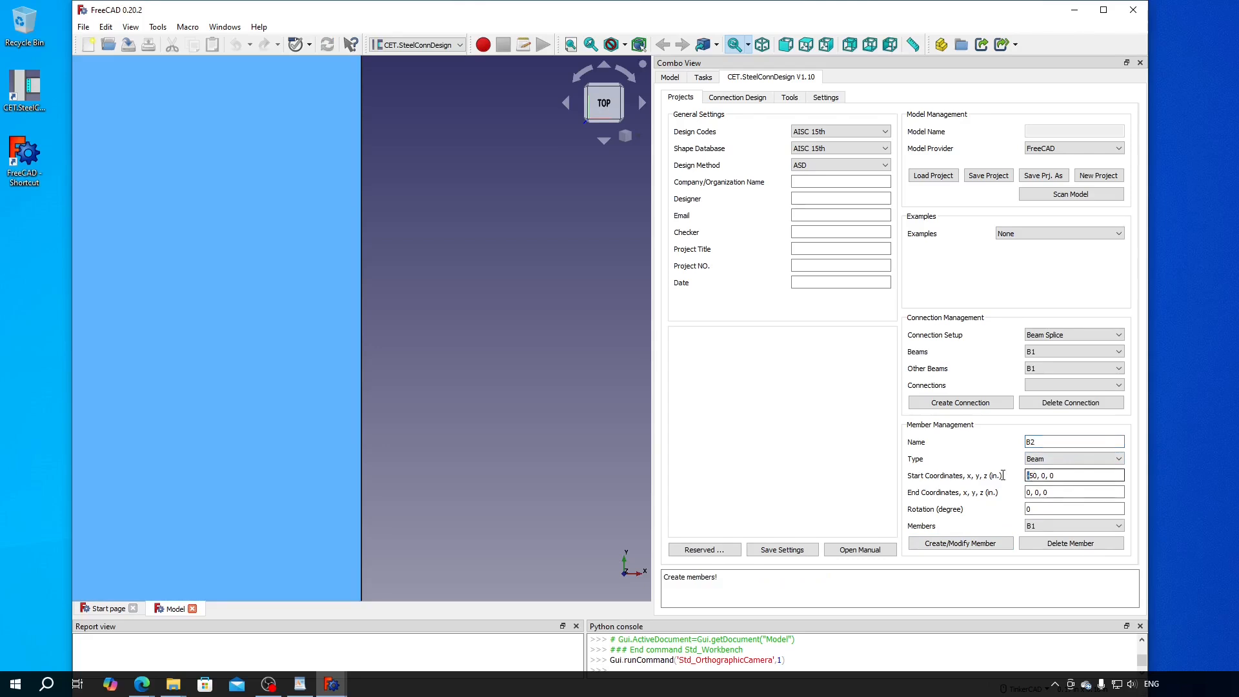
click(1061, 490)
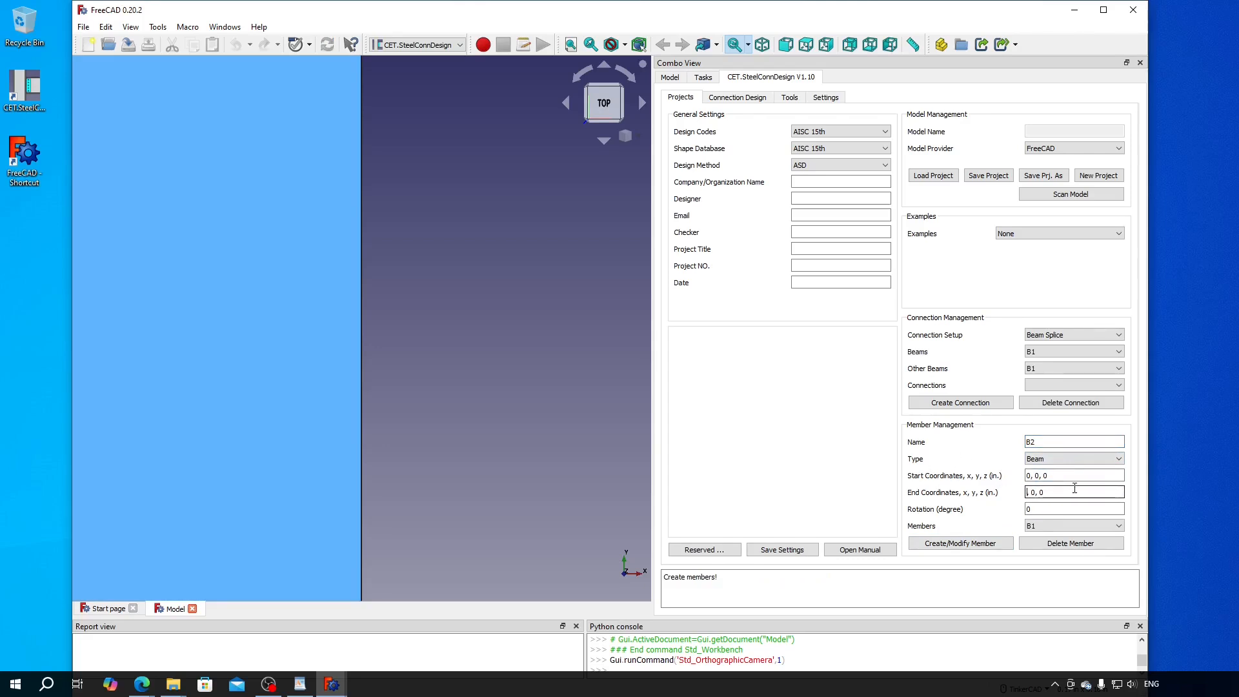
text(0)
click(985, 543)
Create the beam splice connection with B2 as the beam and B1 as the other beam
click(1078, 352)
click(1074, 375)
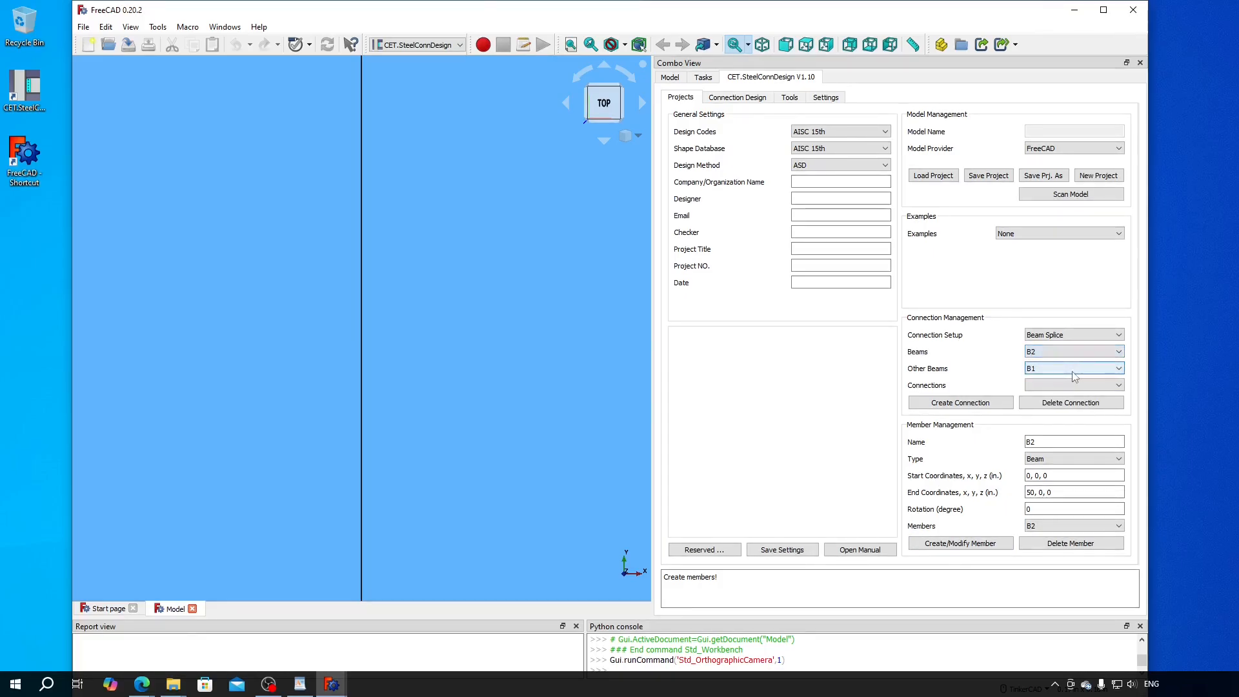
click(986, 403)
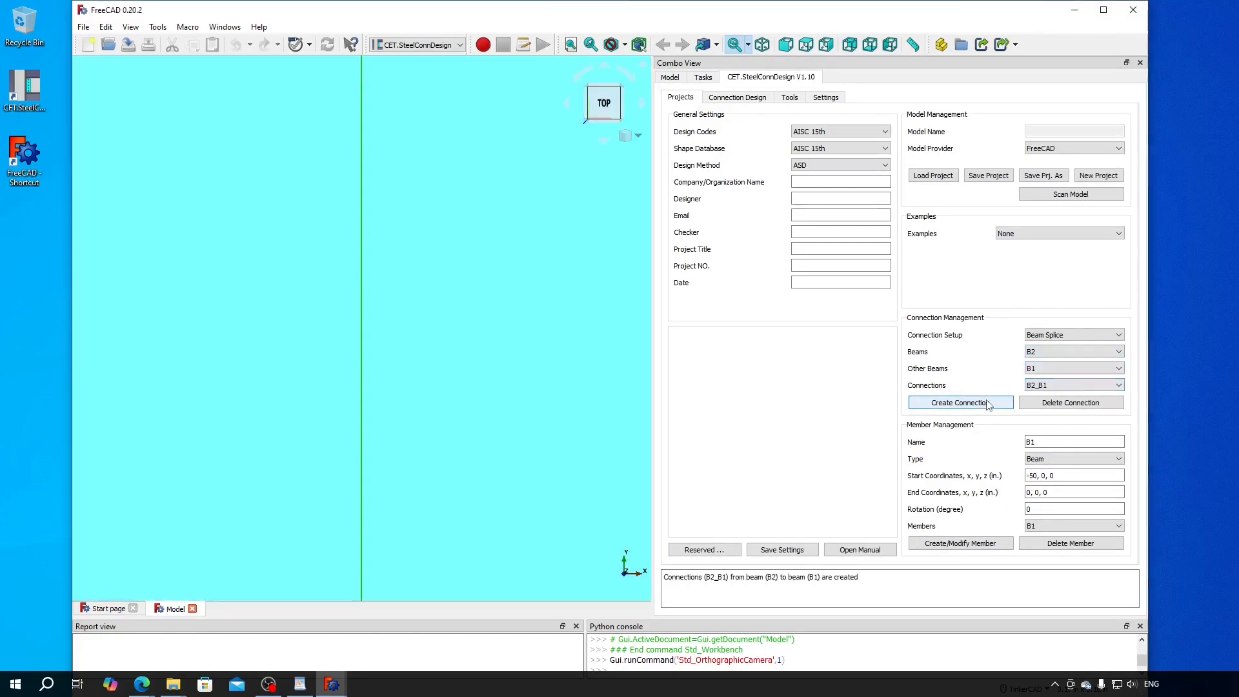
Fit the whole model in isometric view and run the connection design for the beam splice
click(571, 45)
click(762, 46)
click(493, 261)
click(737, 98)
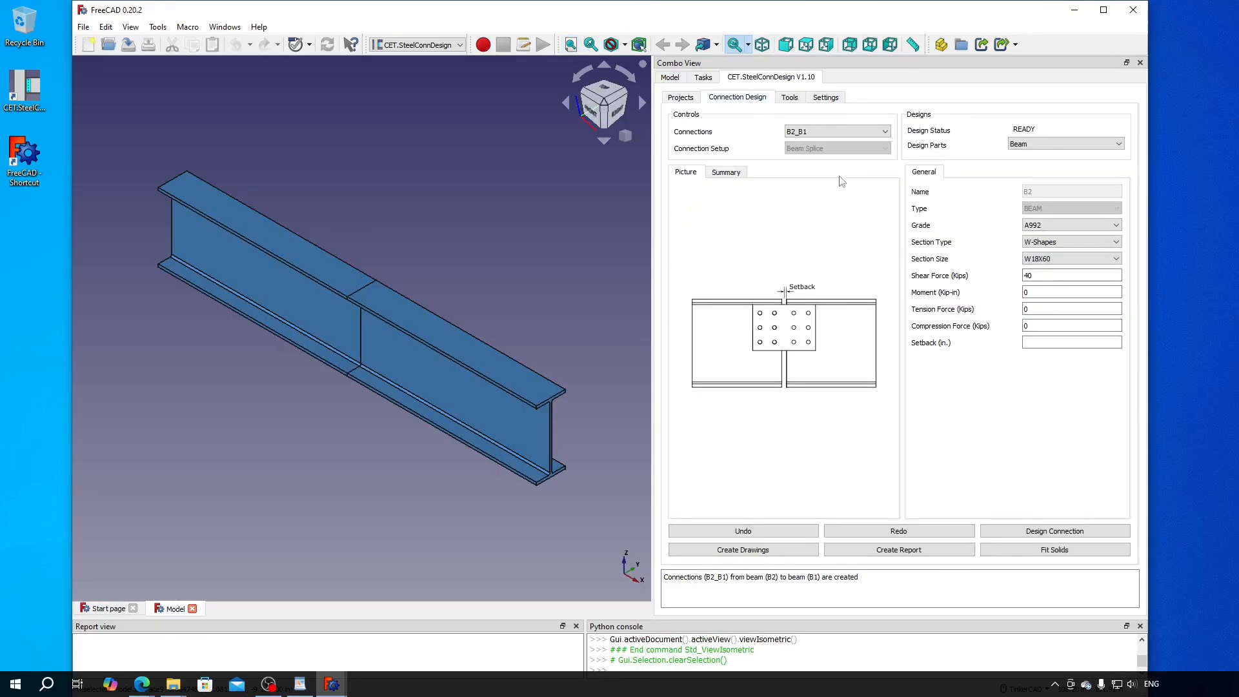
click(1088, 533)
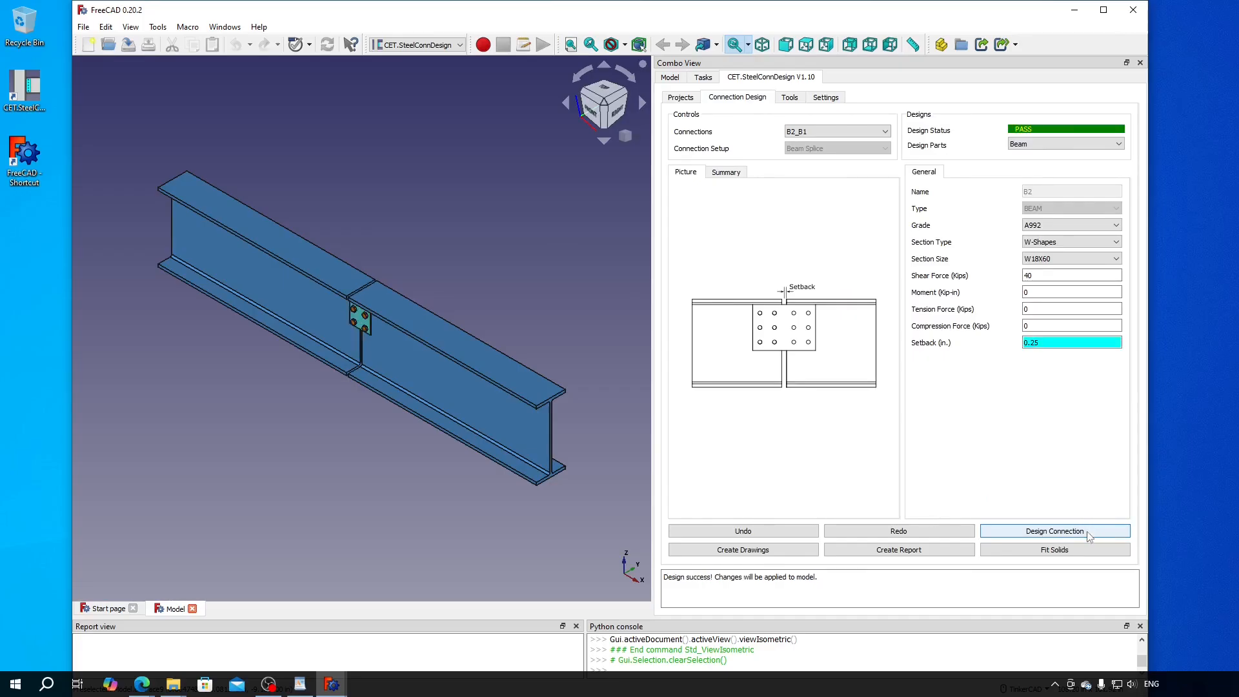
Set the moment to 1200 kip-in for both the beam and the opposite beam, and rerun the connection design
double_click(1065, 297)
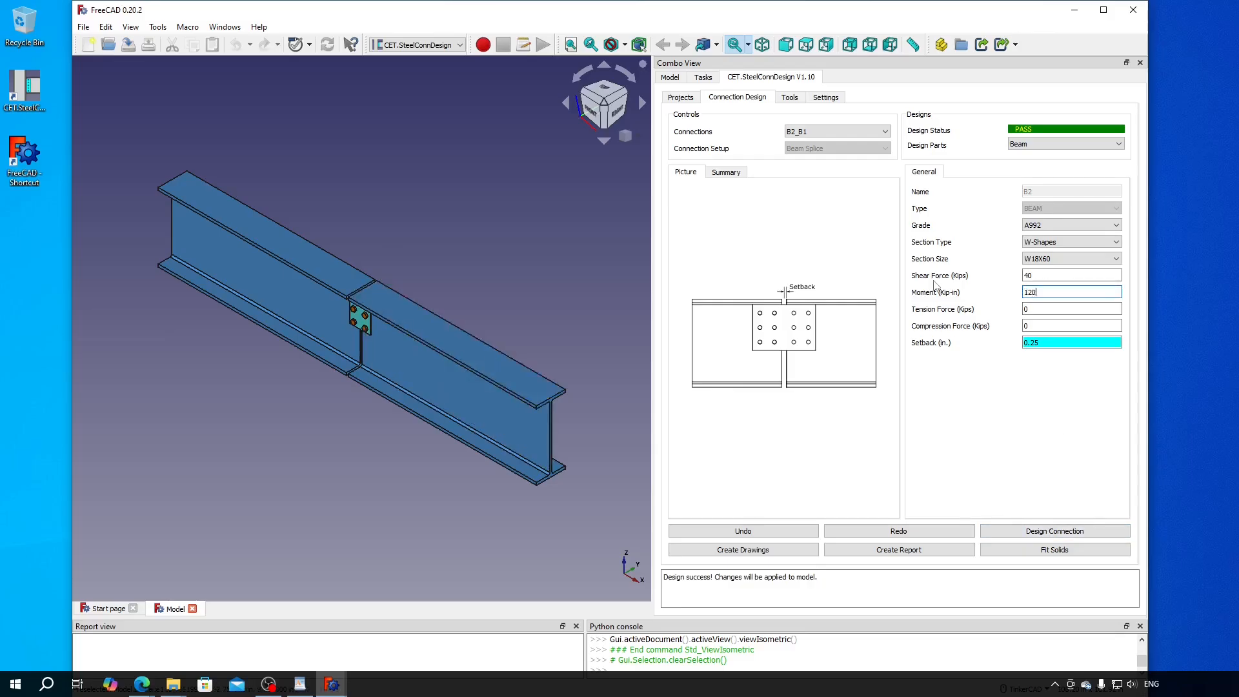
click(1058, 145)
click(1060, 161)
double_click(1032, 293)
text(1)
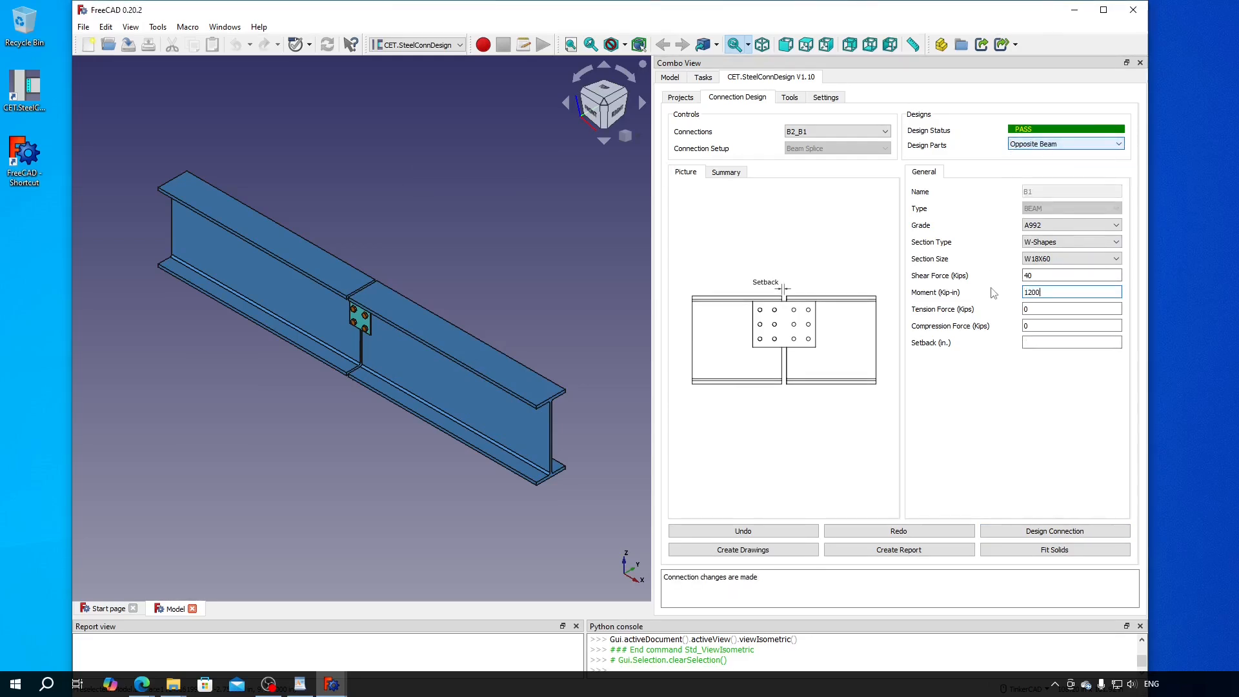
scroll(374, 287, up, 3)
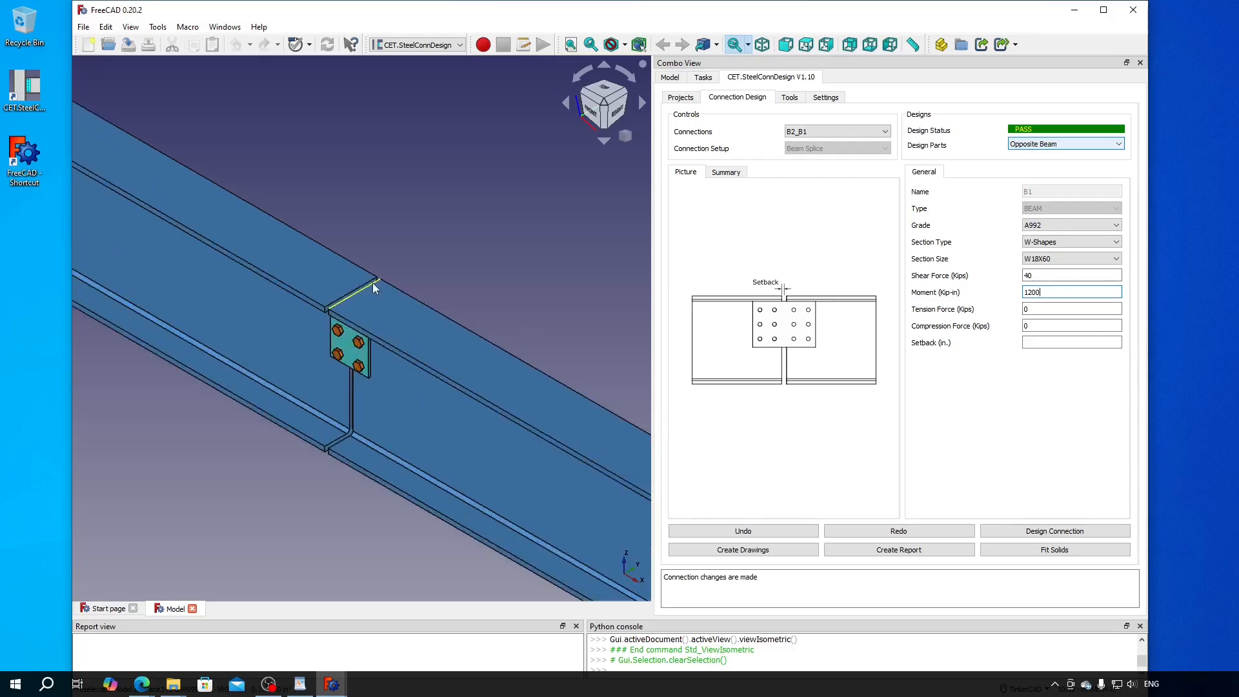
click(1061, 531)
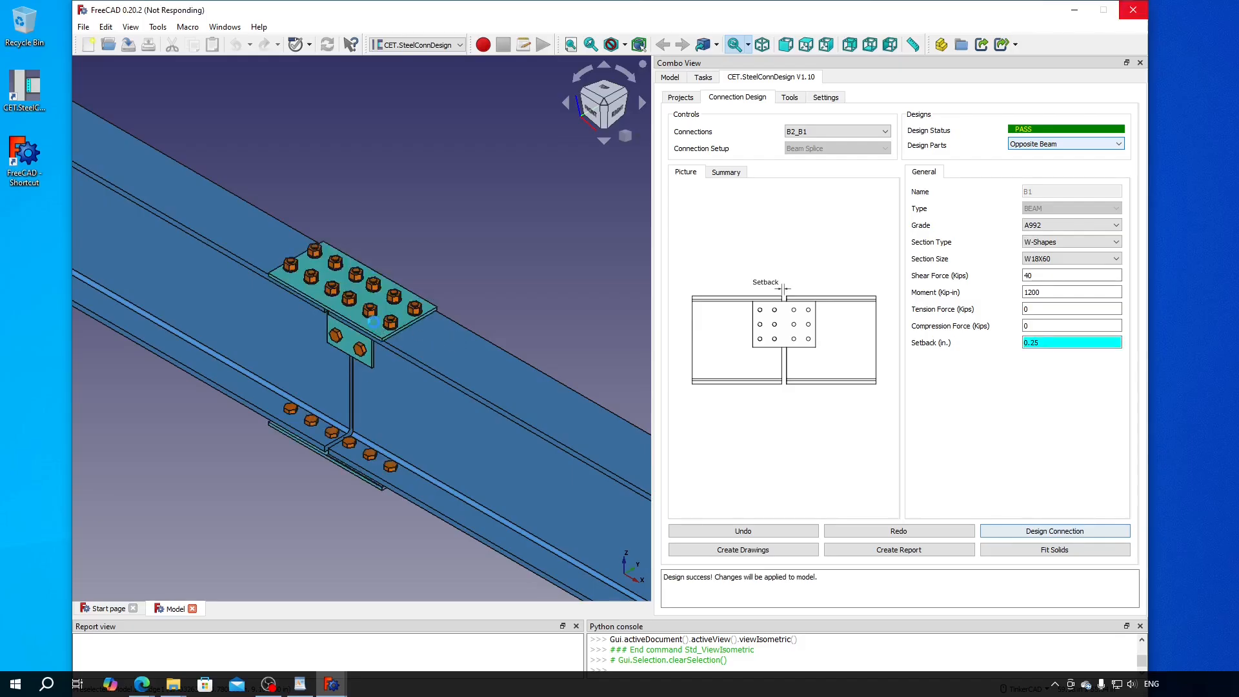
Examine the flange and web splice plates in the model and the list of available design parts
click(374, 327)
scroll(400, 325, up, 3)
middle_drag(414, 324, 439, 329)
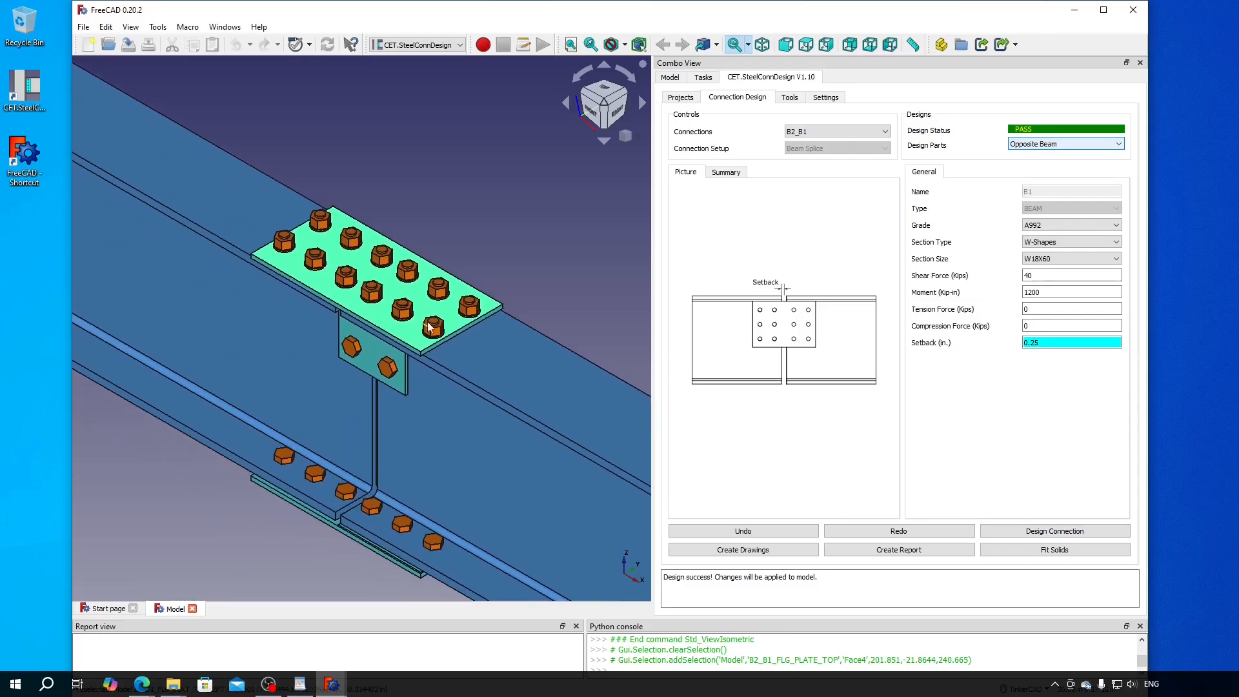
click(527, 259)
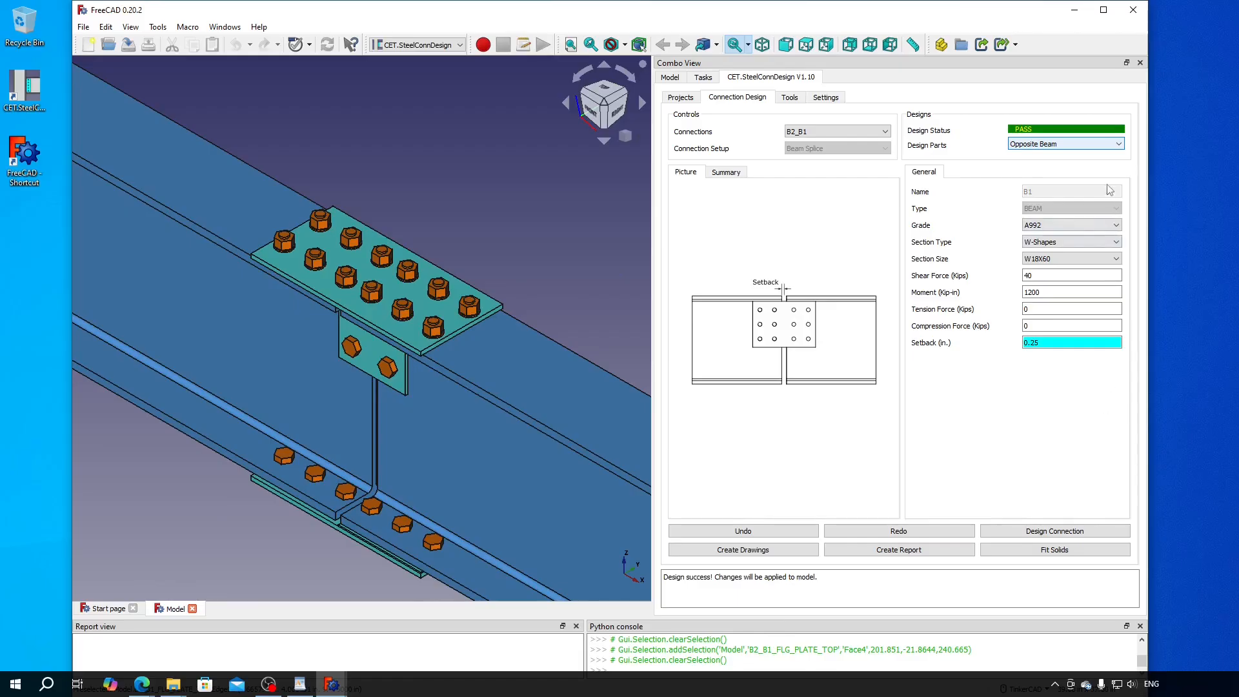
click(1102, 145)
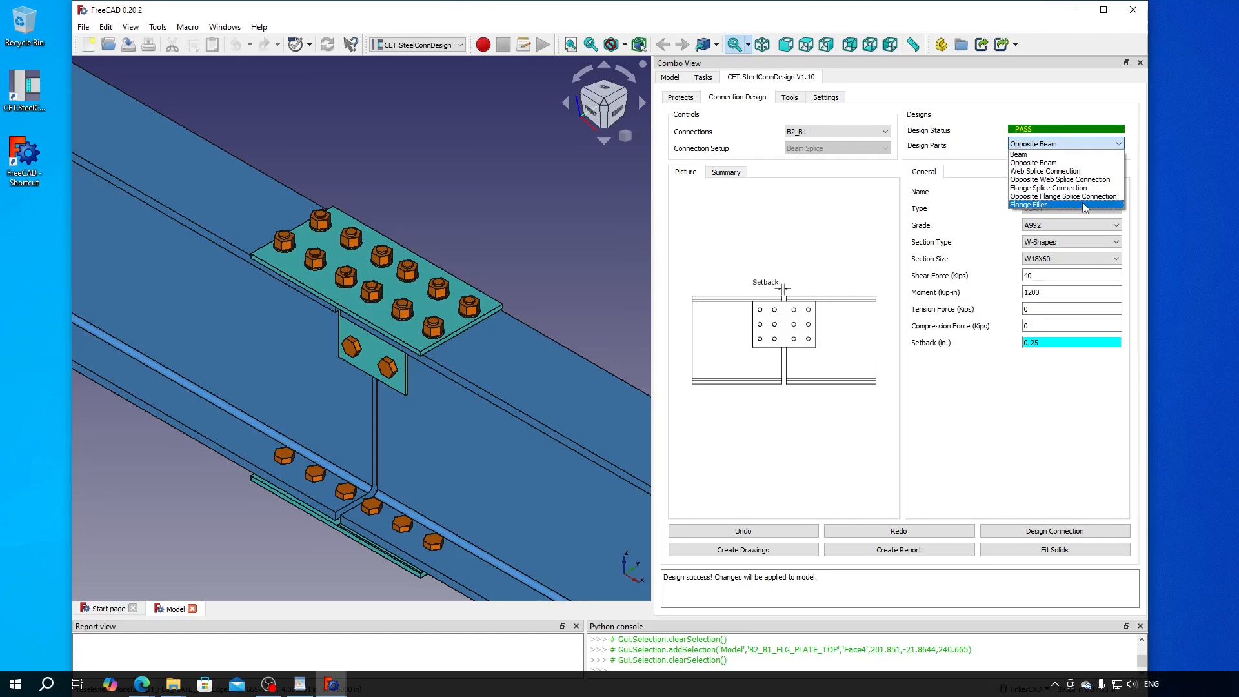
click(1089, 450)
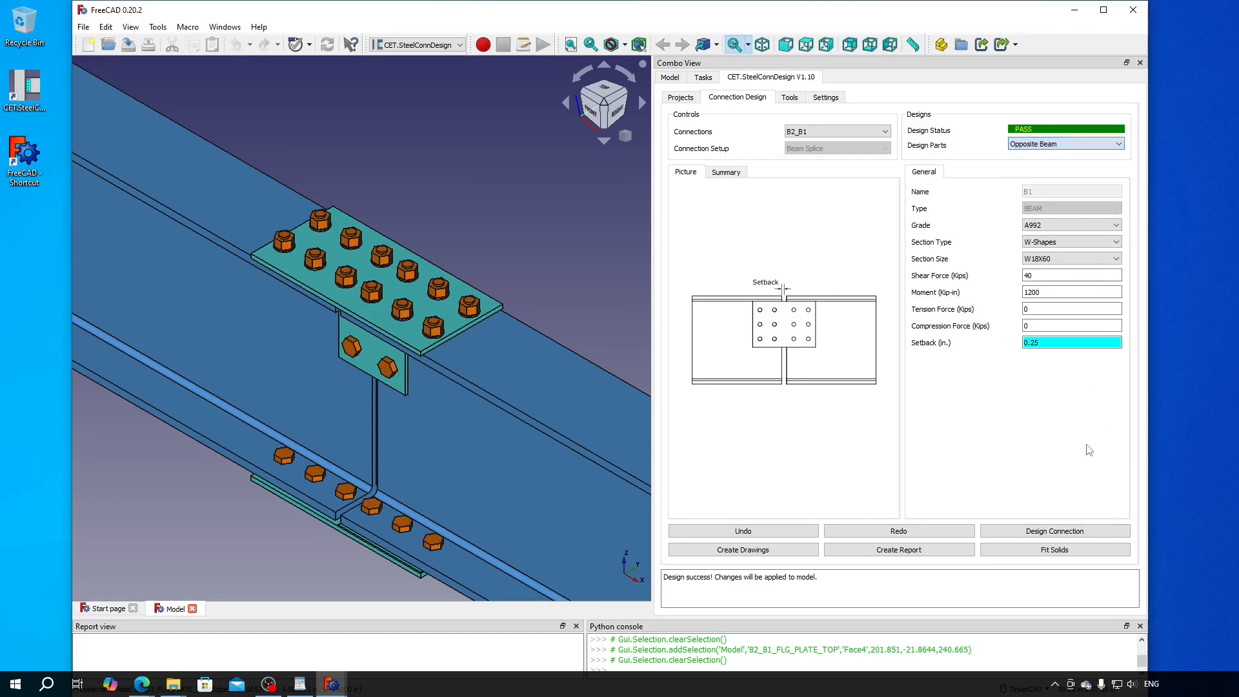
Set the Flange Splice Connection's beam bolts to 0.875 in. diameter with 5 rows
click(1099, 144)
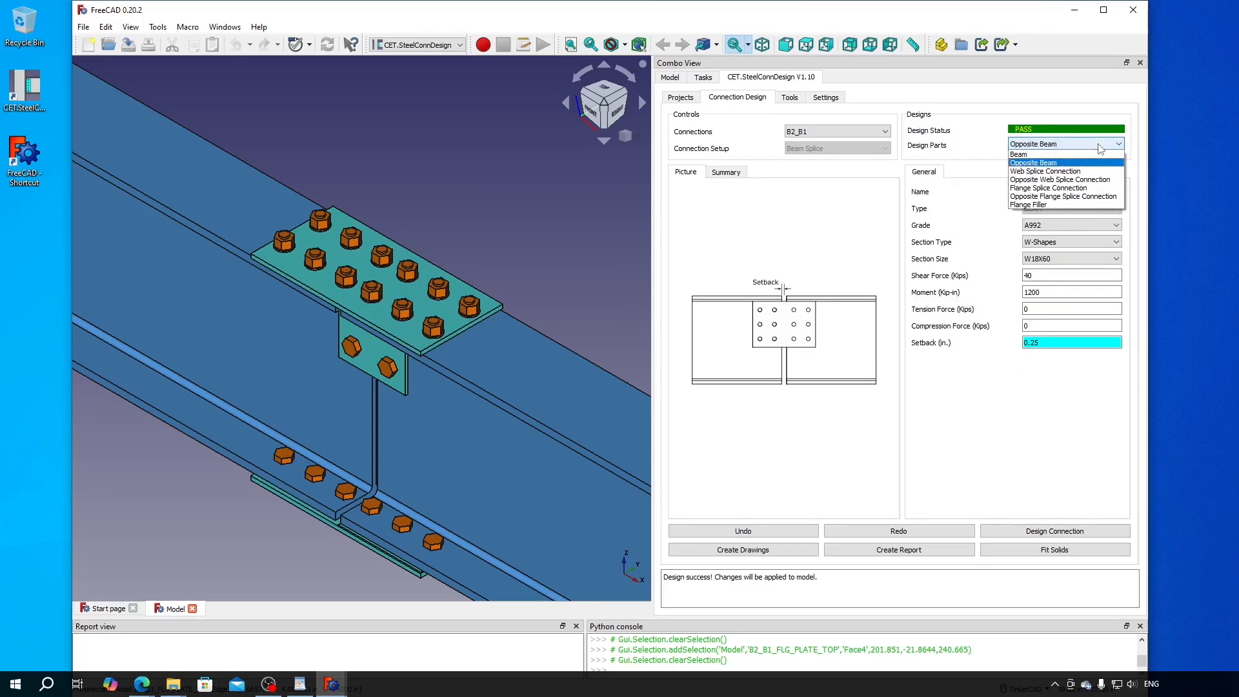
click(1091, 189)
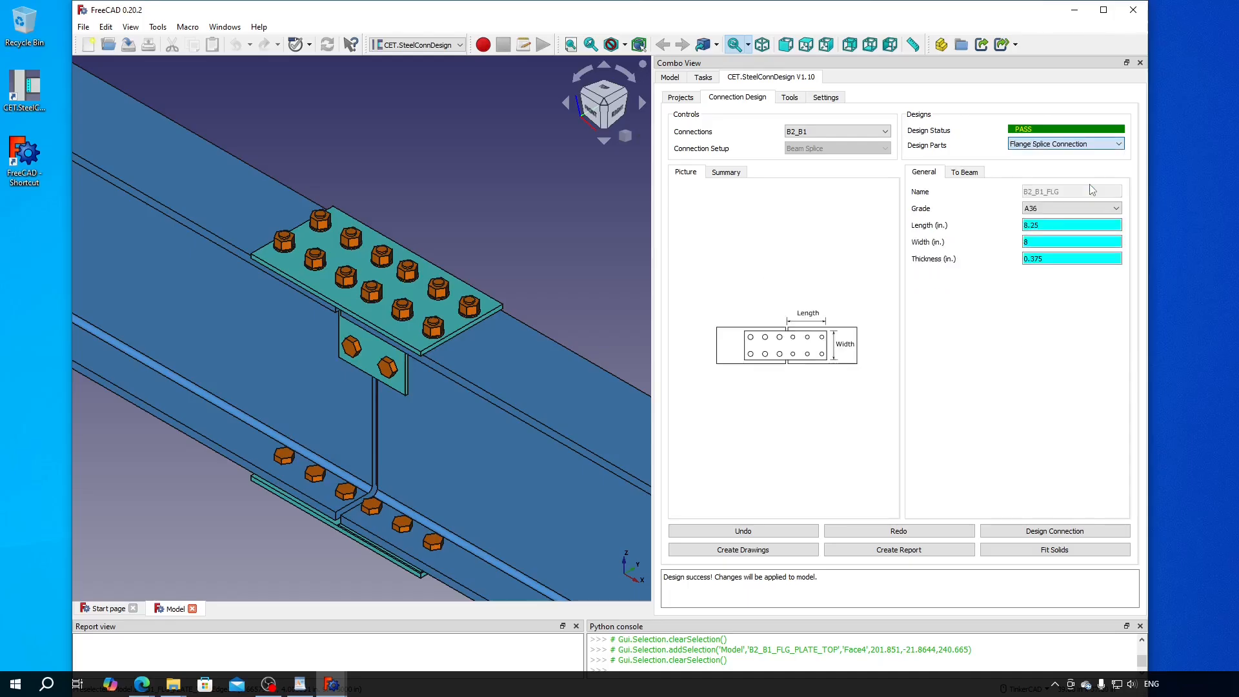
click(960, 172)
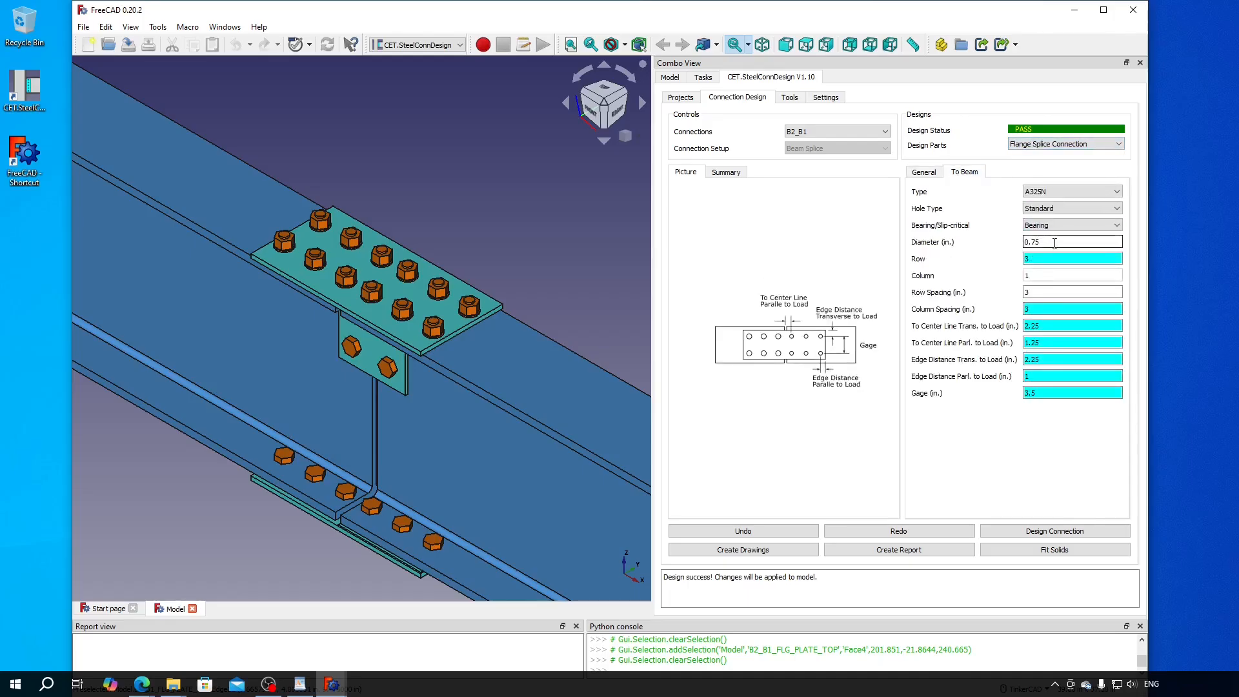
drag(1054, 242, 888, 250)
text(0.875)
key(Tab)
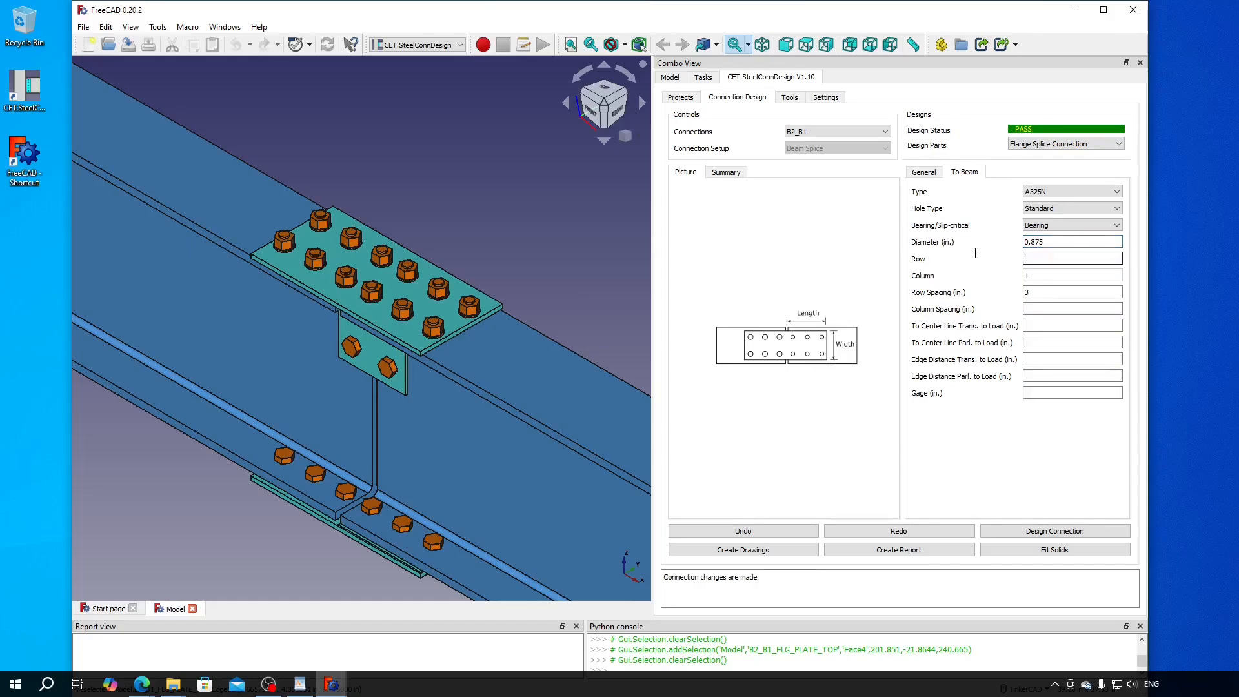
Set the Opposite Flange Splice Connection's bolts to 0.875 in. diameter with 5 rows and rerun the connection design
click(1041, 144)
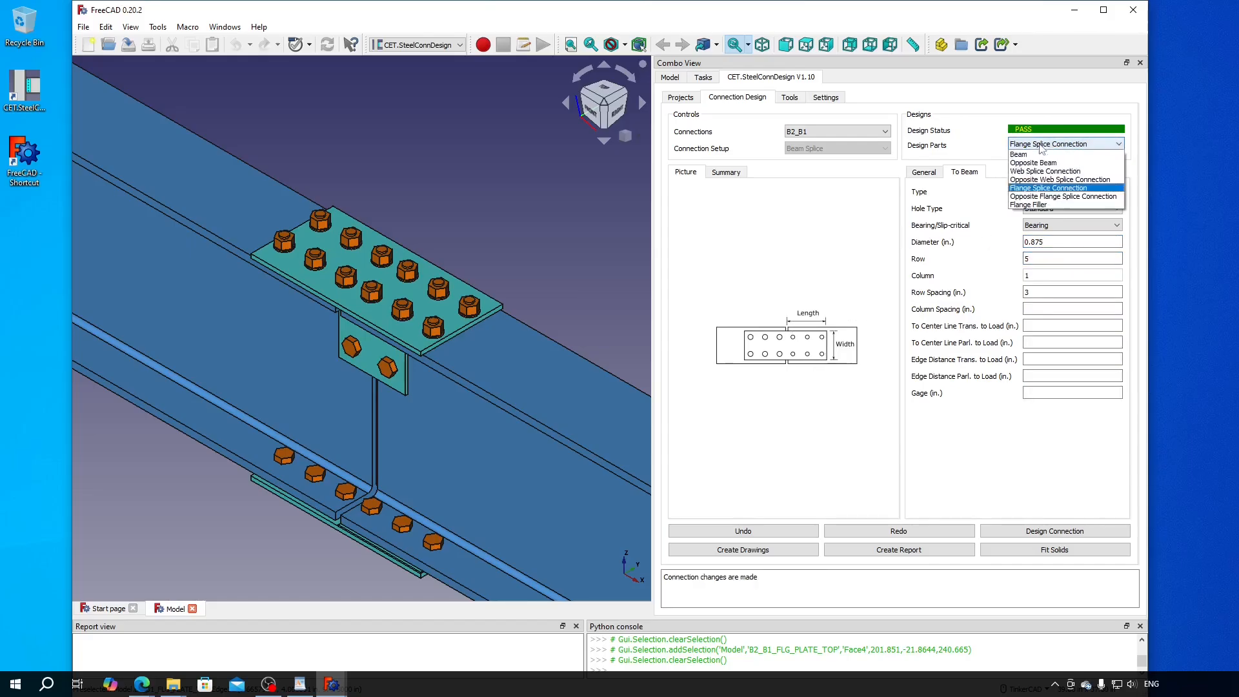
click(1050, 198)
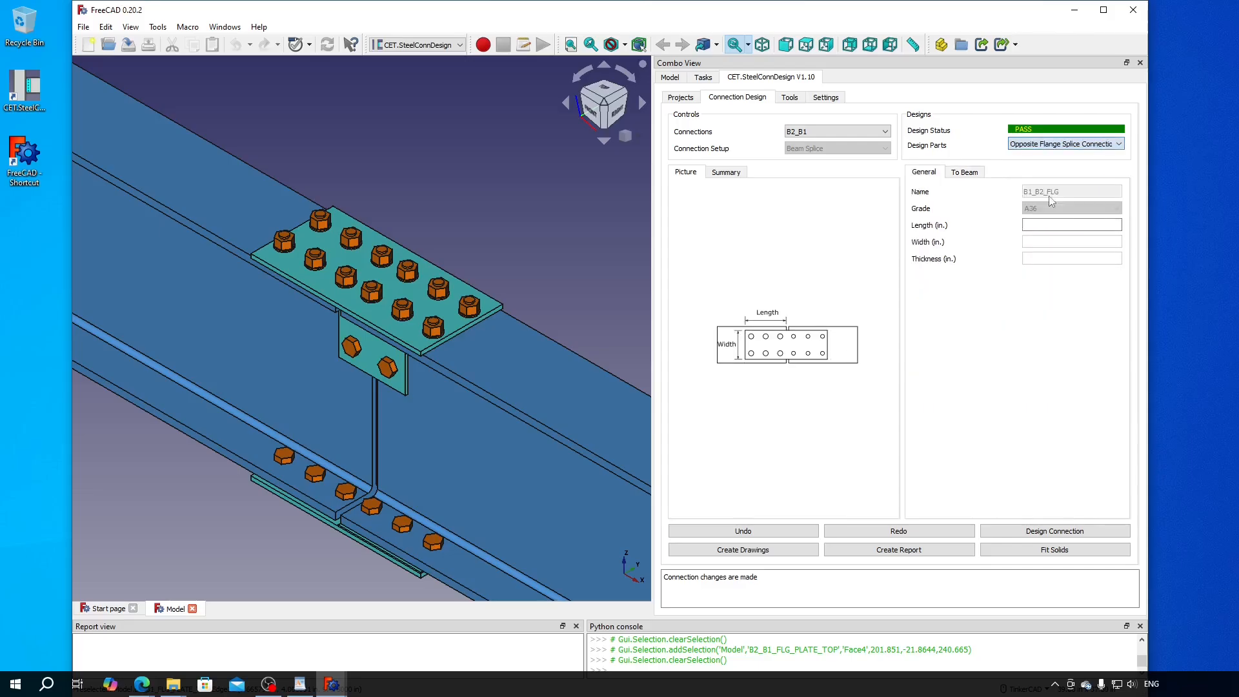
click(965, 173)
drag(1058, 242, 956, 239)
text(0.875)
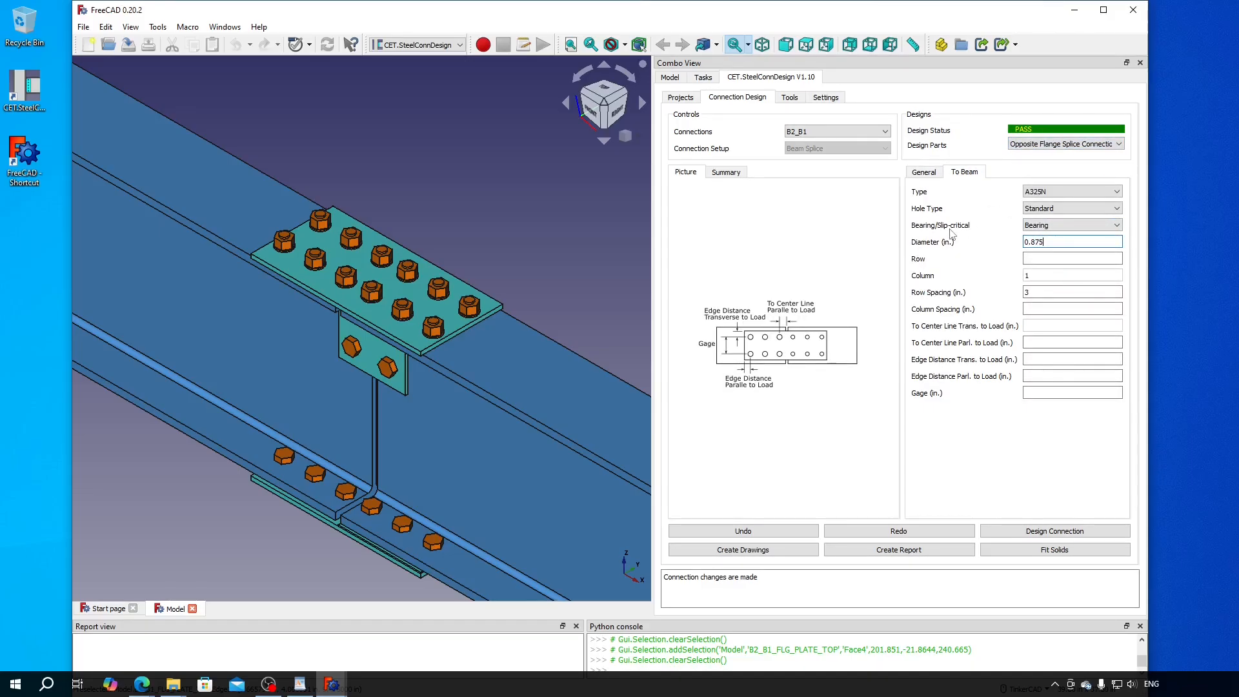
click(1052, 258)
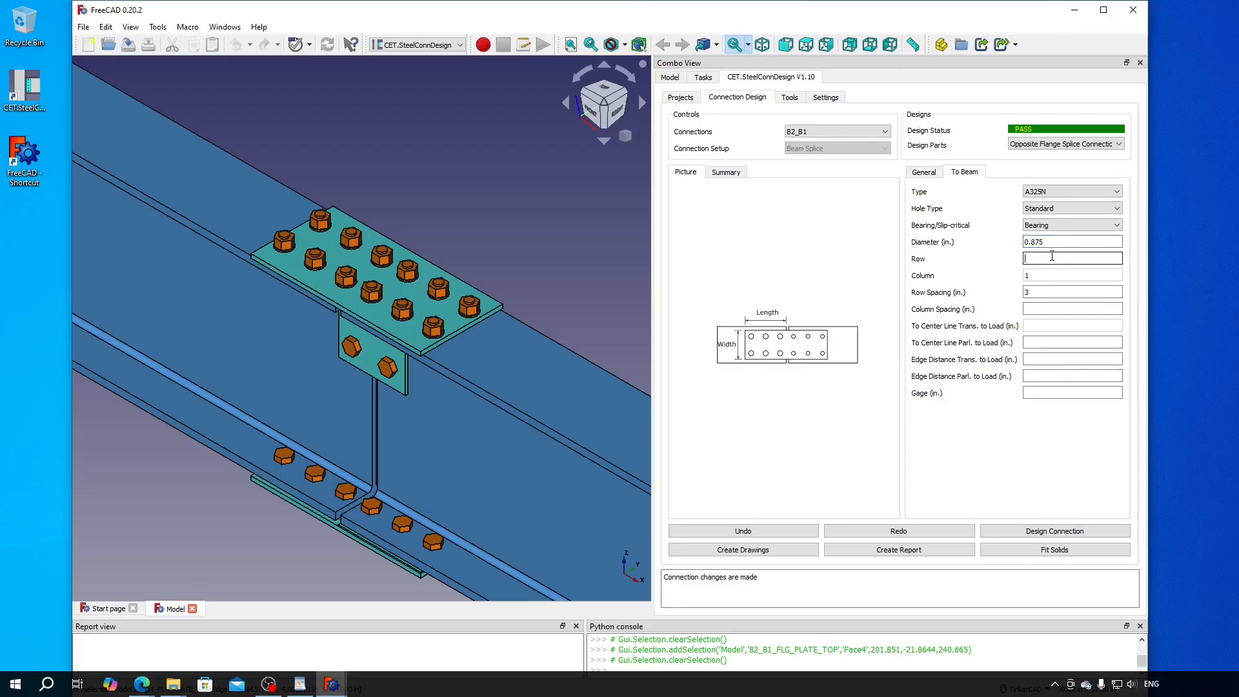
text(5)
click(1072, 530)
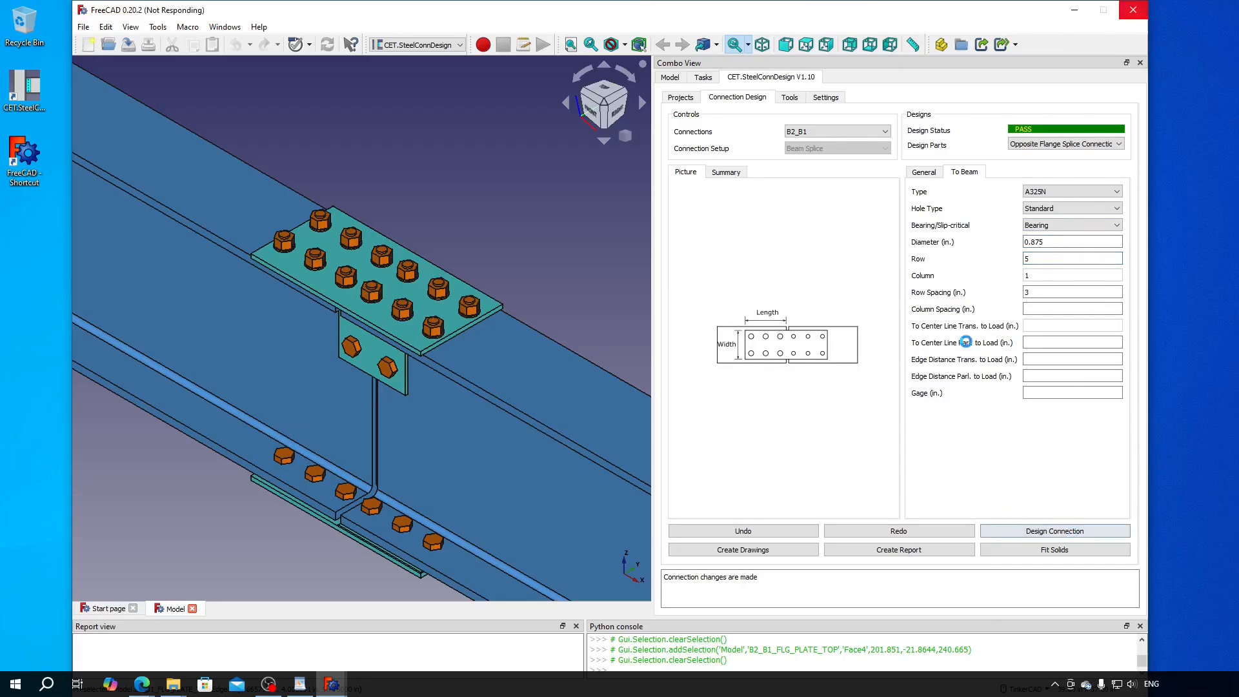
Examine the updated flange splice plates and their bolt layout at the beam joint
scroll(516, 382, up, 2)
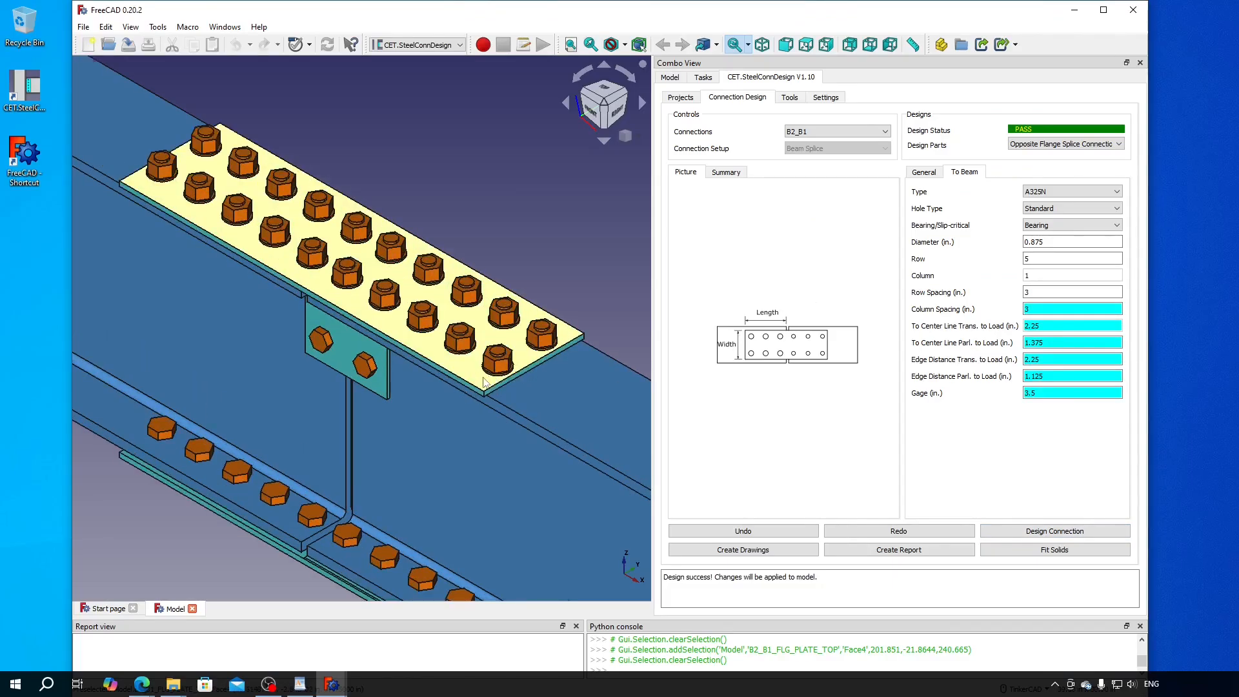
scroll(484, 382, down, 2)
middle_drag(428, 377, 448, 342)
click(447, 342)
scroll(451, 316, up, 3)
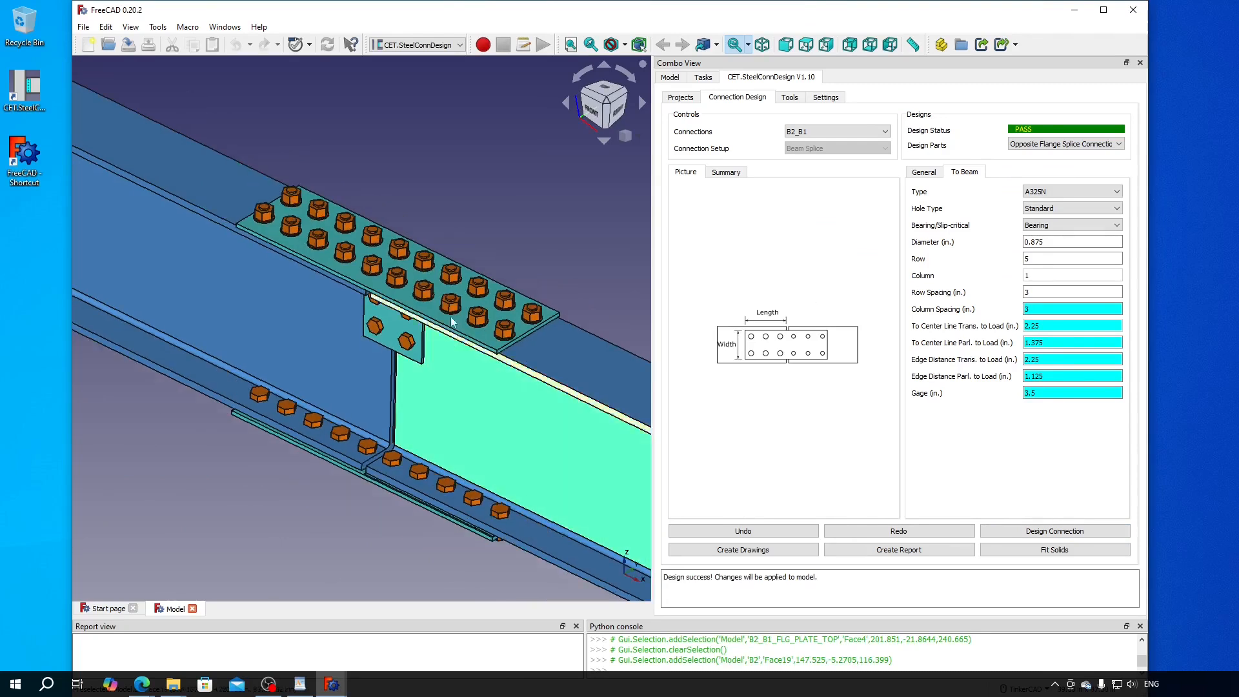
click(563, 195)
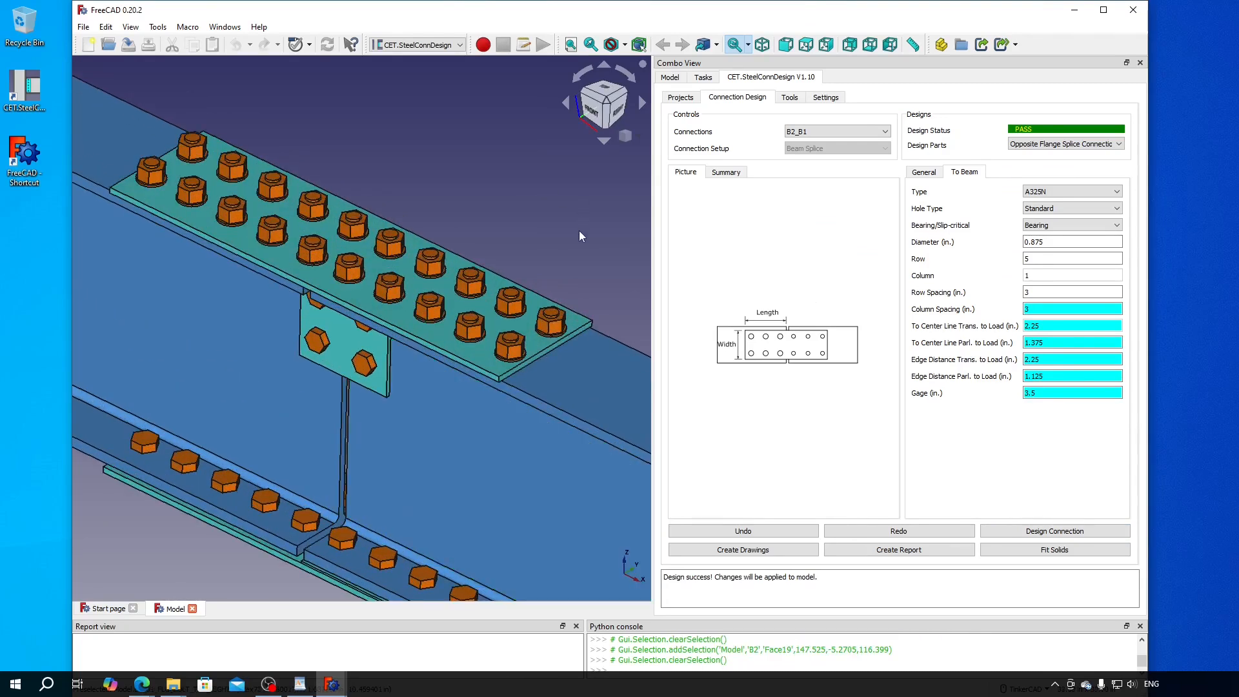
scroll(580, 230, down, 1)
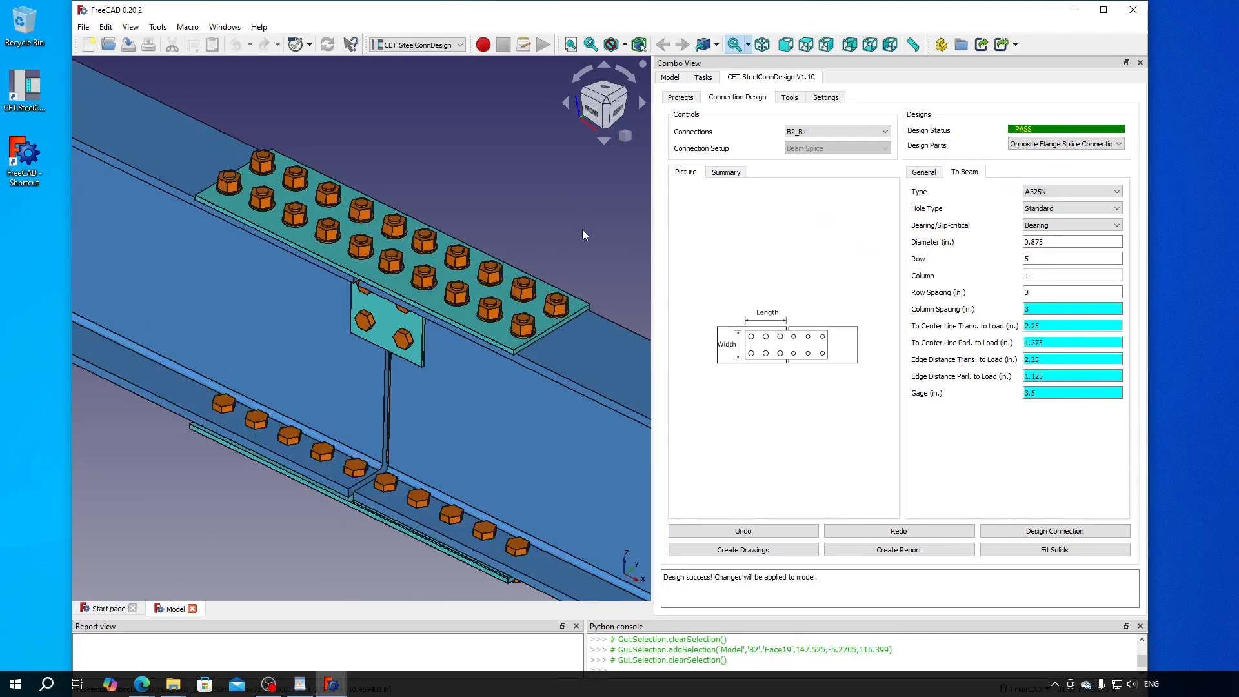
Set the Flange Filler thickness to 0.25 in. and rerun the connection design
click(789, 48)
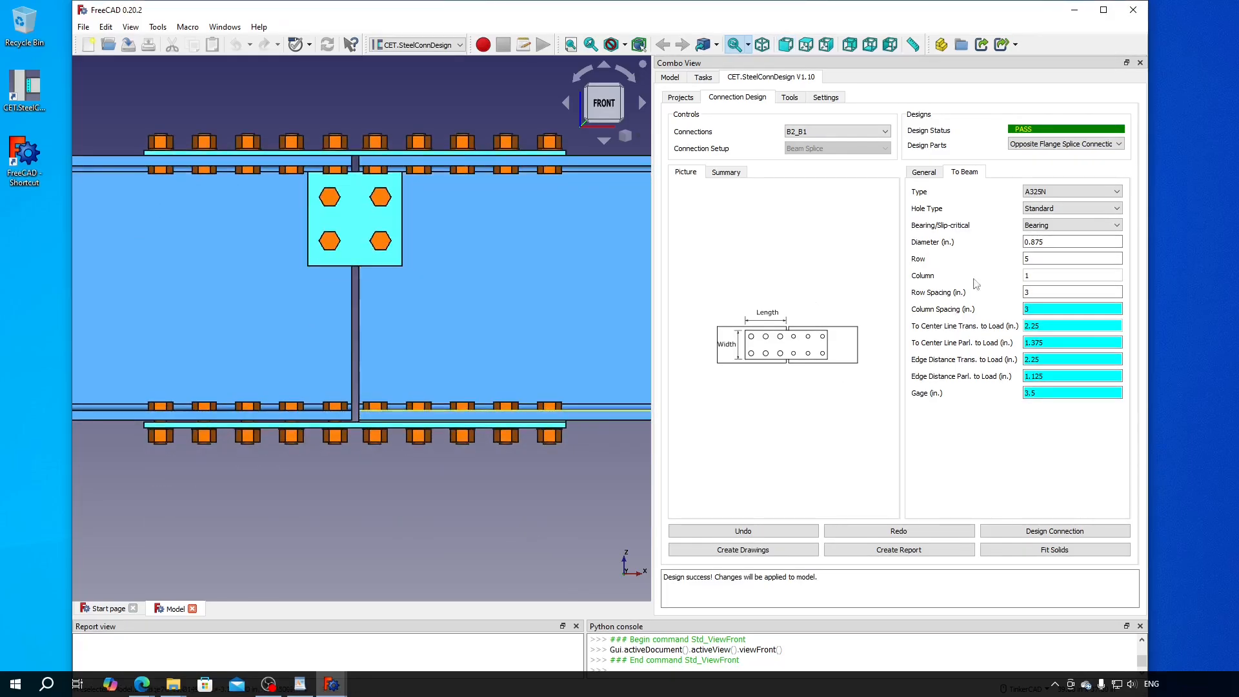
click(1059, 144)
click(1063, 201)
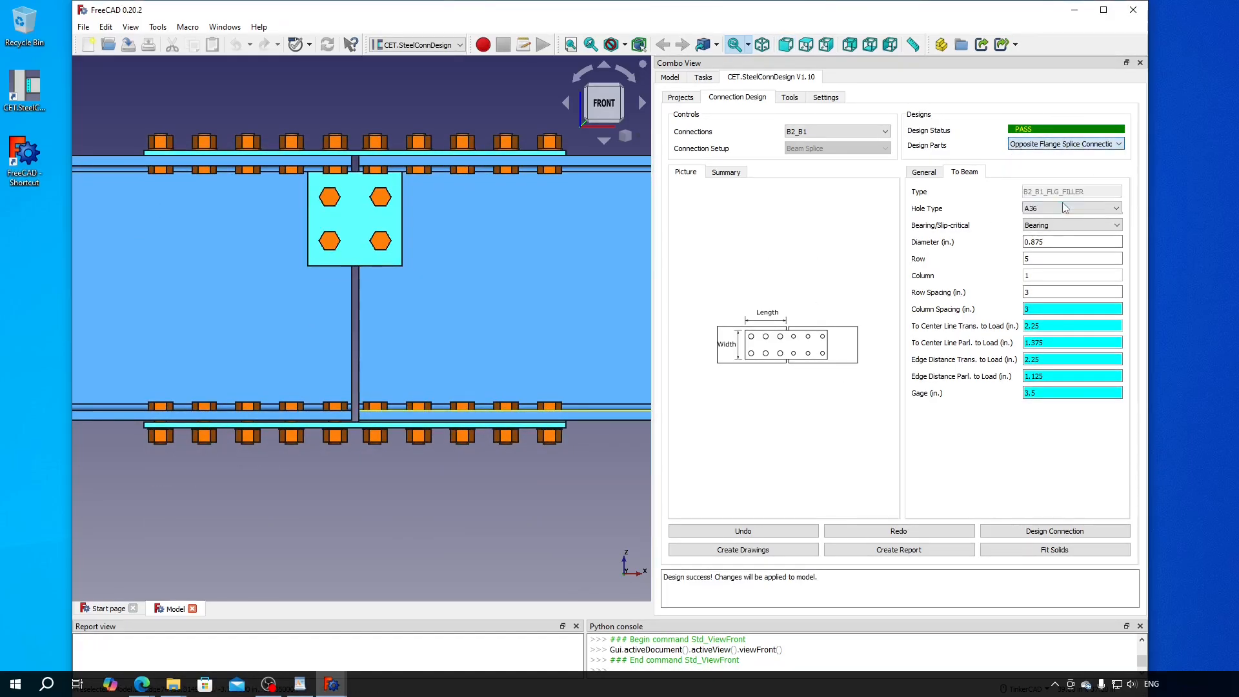
double_click(1053, 257)
text(0.25)
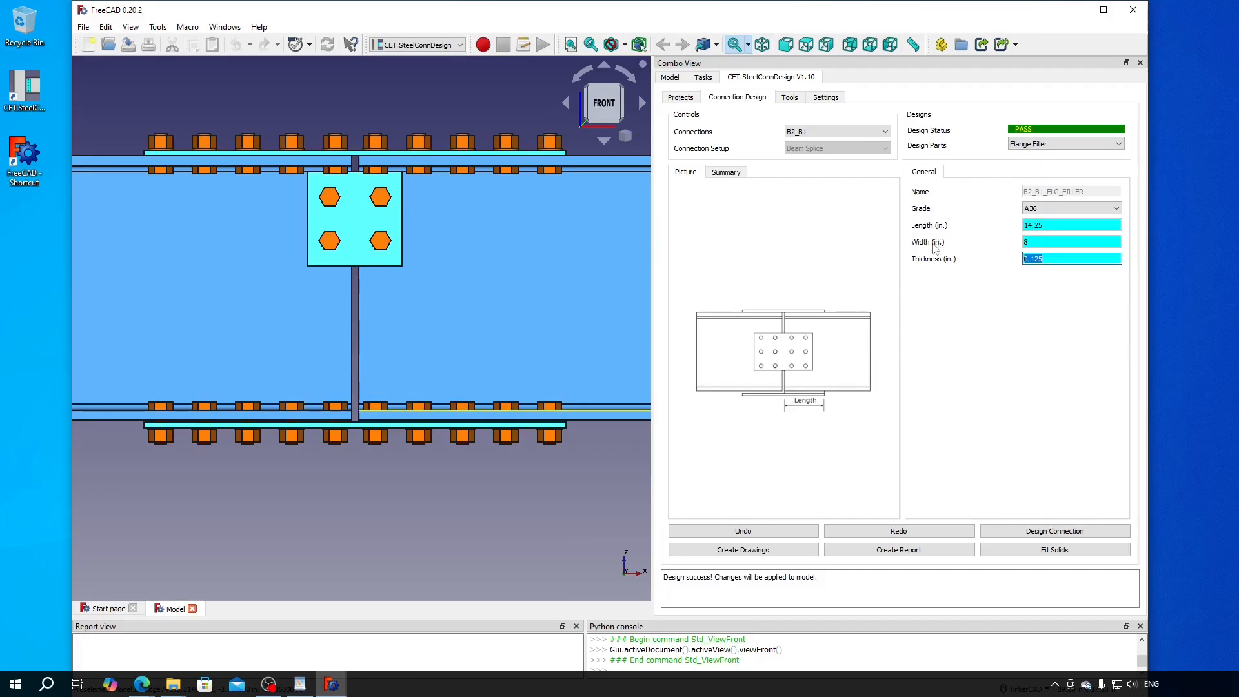
click(1084, 535)
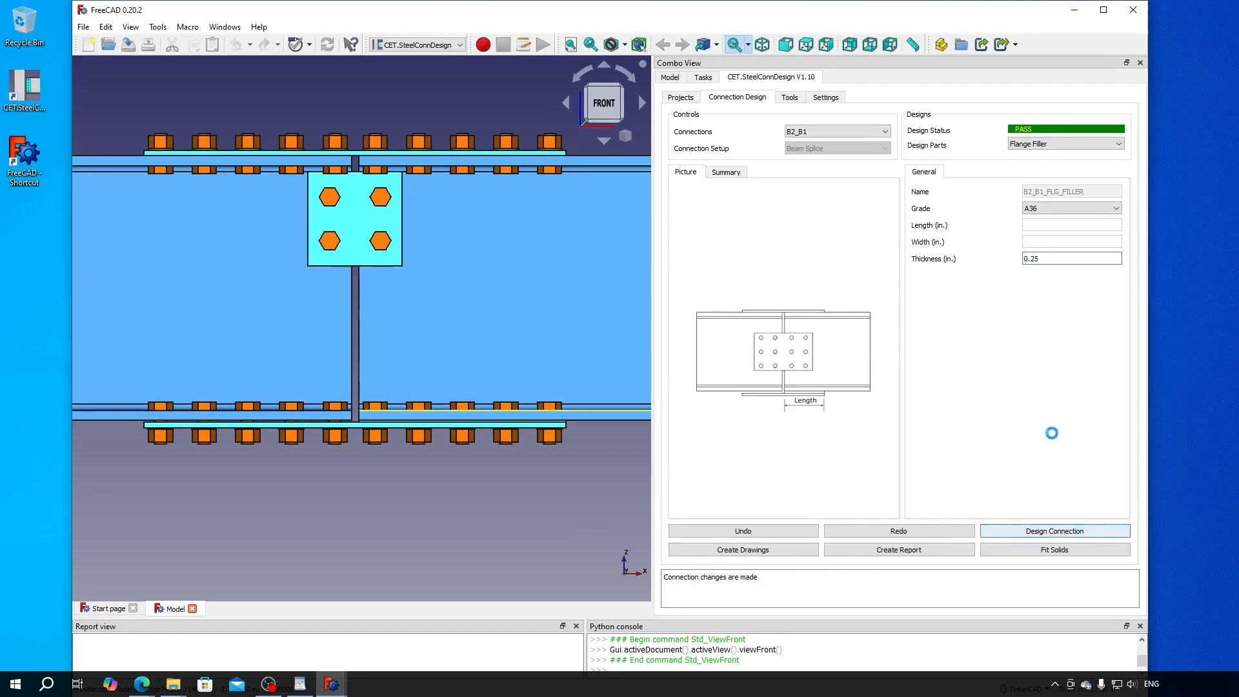
Examine the flange filler at the lower beam flange and read the connection's design summary of capacities
scroll(346, 447, up, 5)
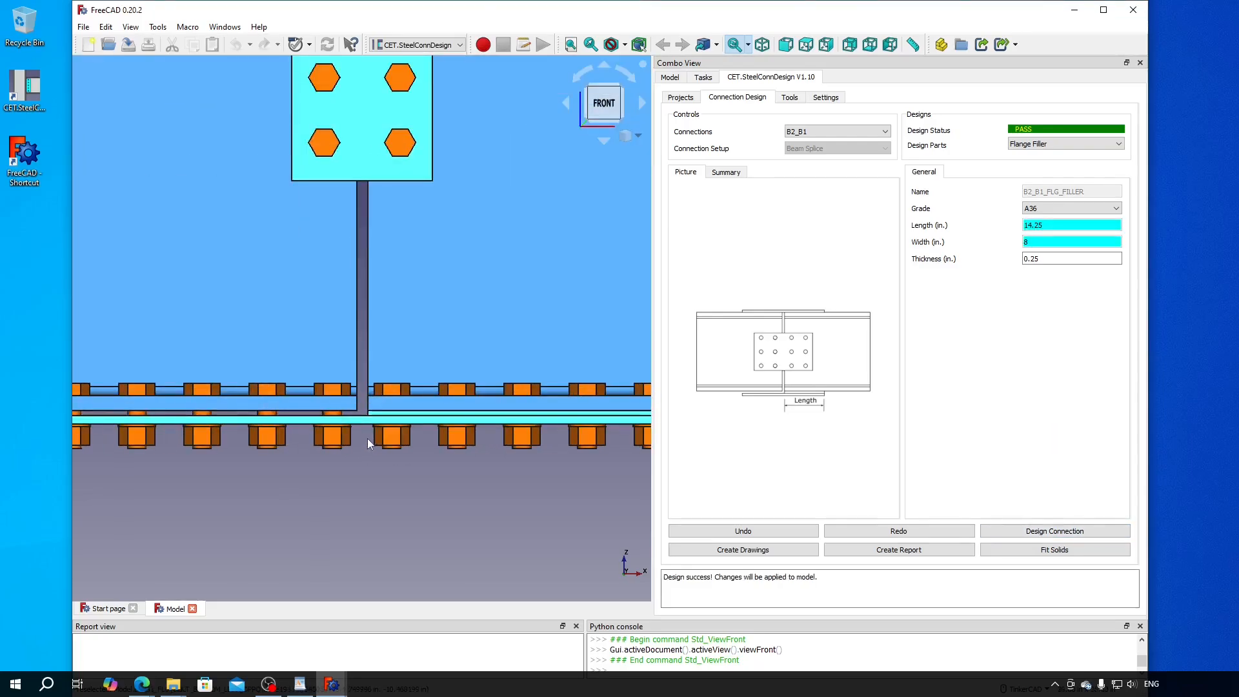
scroll(362, 421, down, 4)
scroll(362, 421, down, 2)
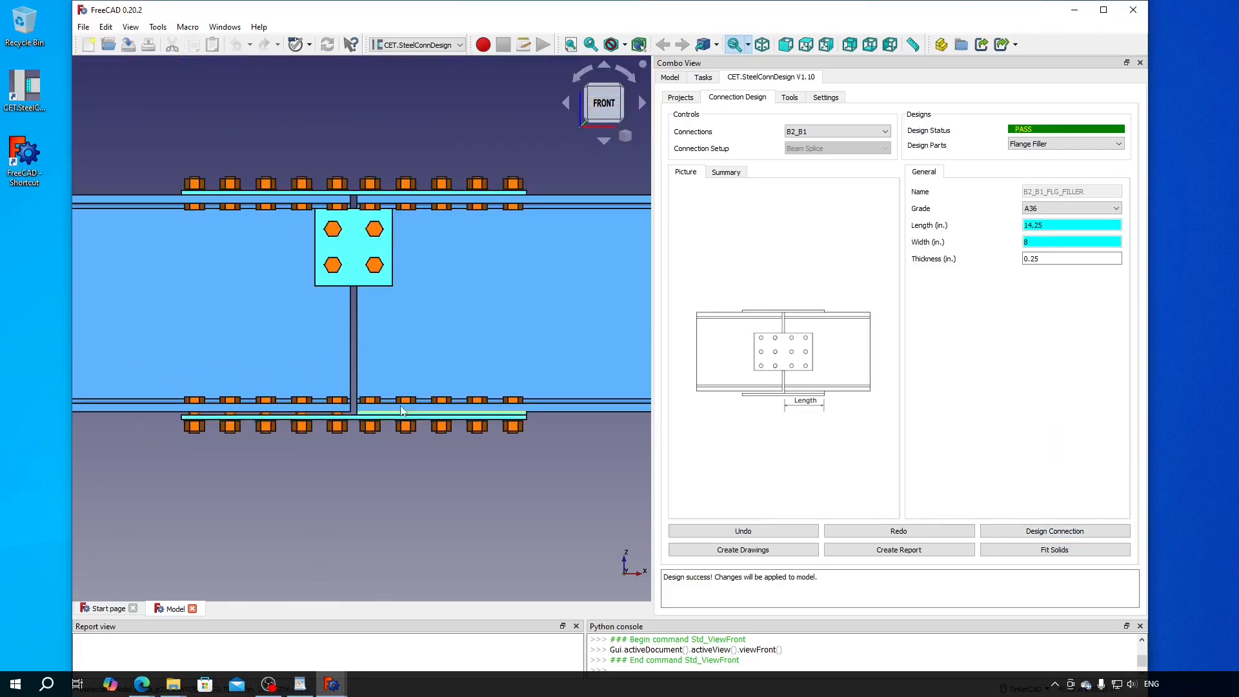
click(737, 175)
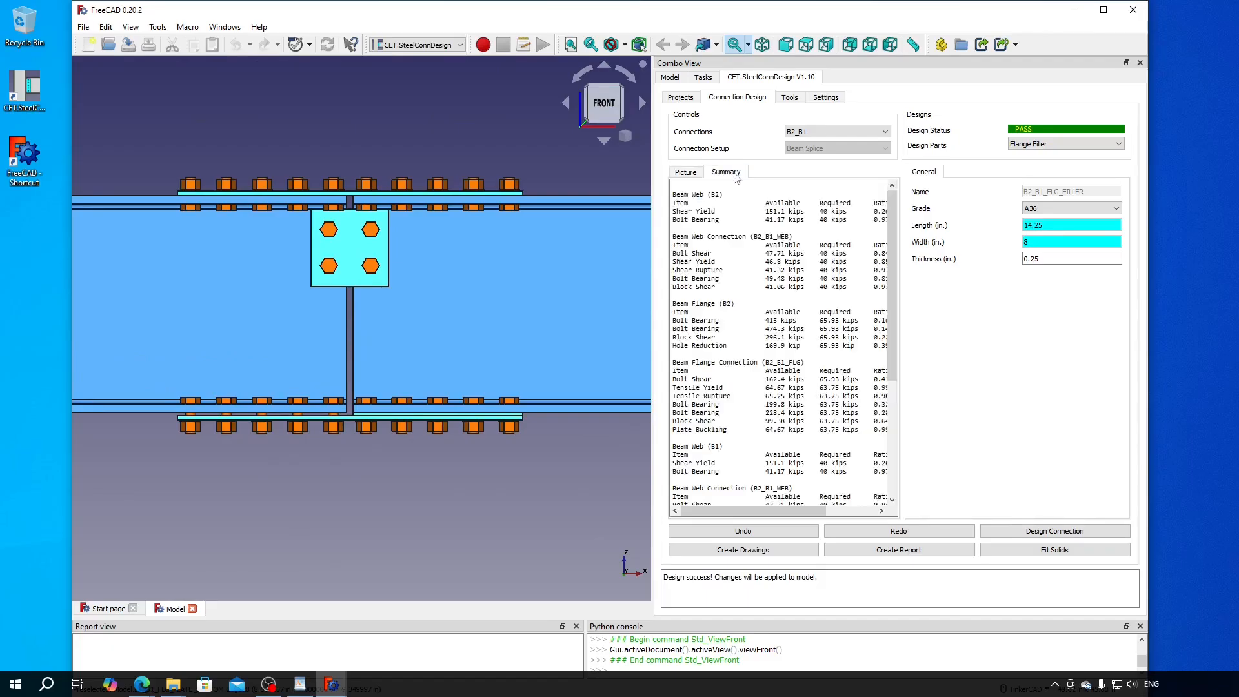
scroll(732, 274, down, 8)
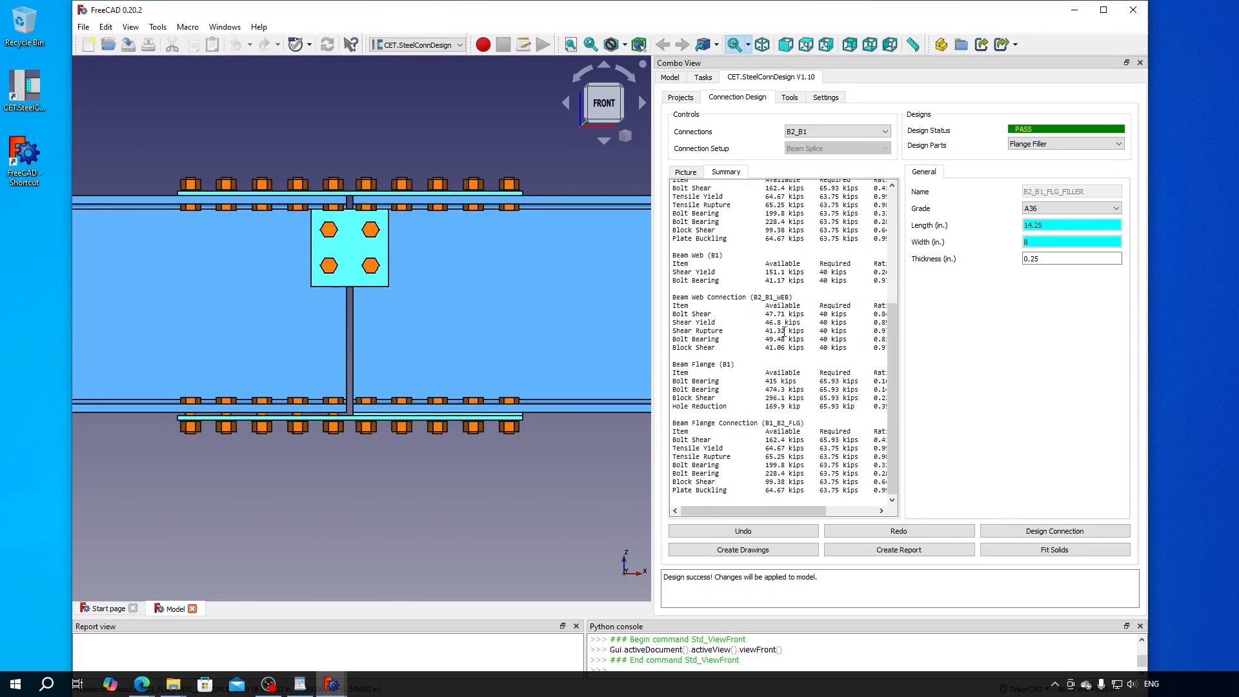
Create the design report for connection B2_B1 and read through its general information and strength checks
click(903, 549)
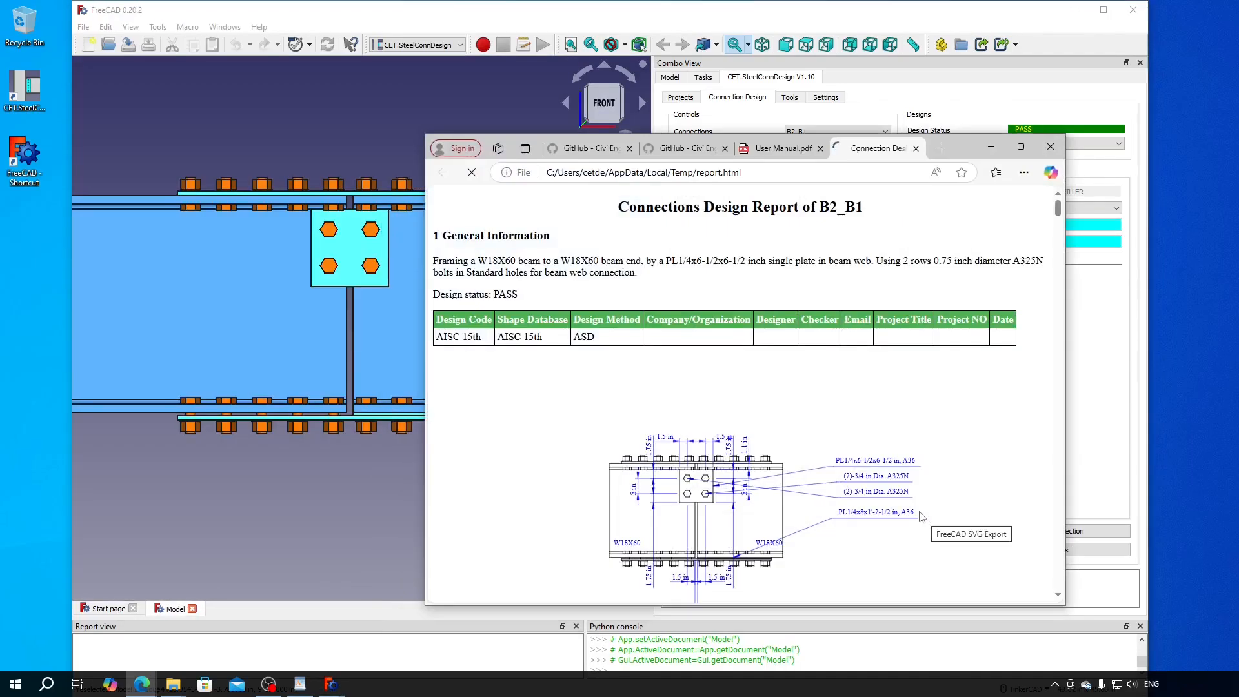
scroll(920, 516, down, 5)
scroll(915, 507, down, 10)
scroll(915, 506, down, 10)
scroll(915, 506, down, 10)
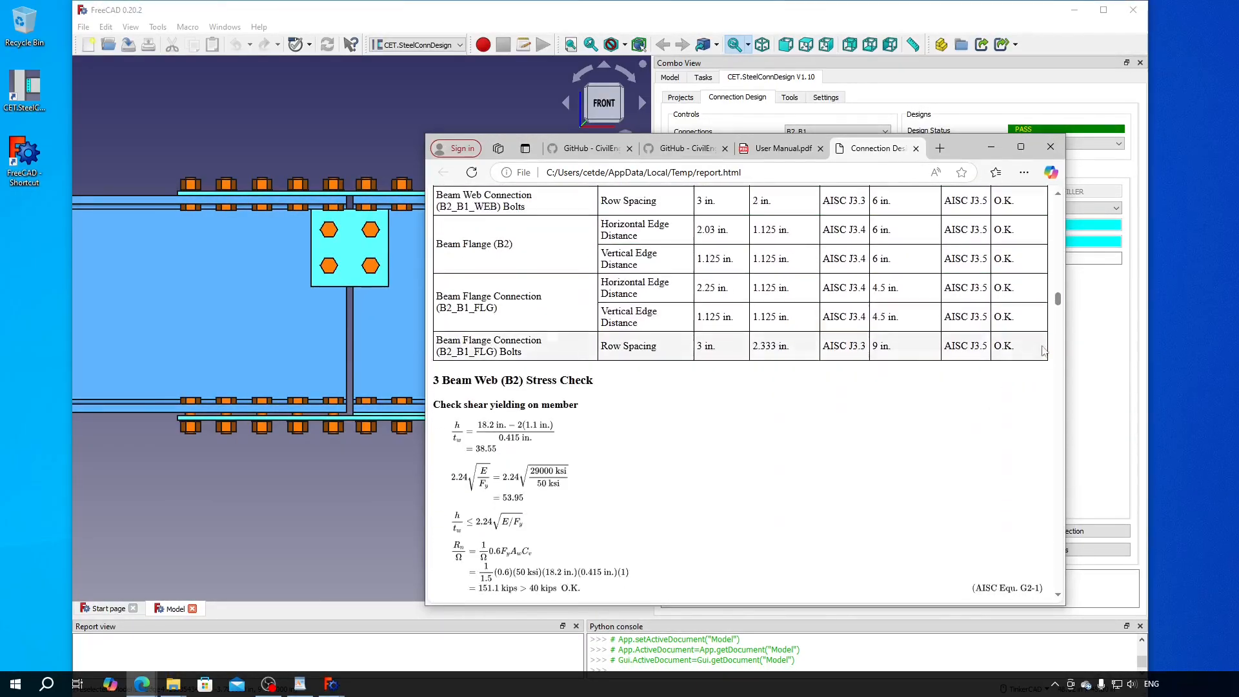
drag(1059, 309, 1059, 562)
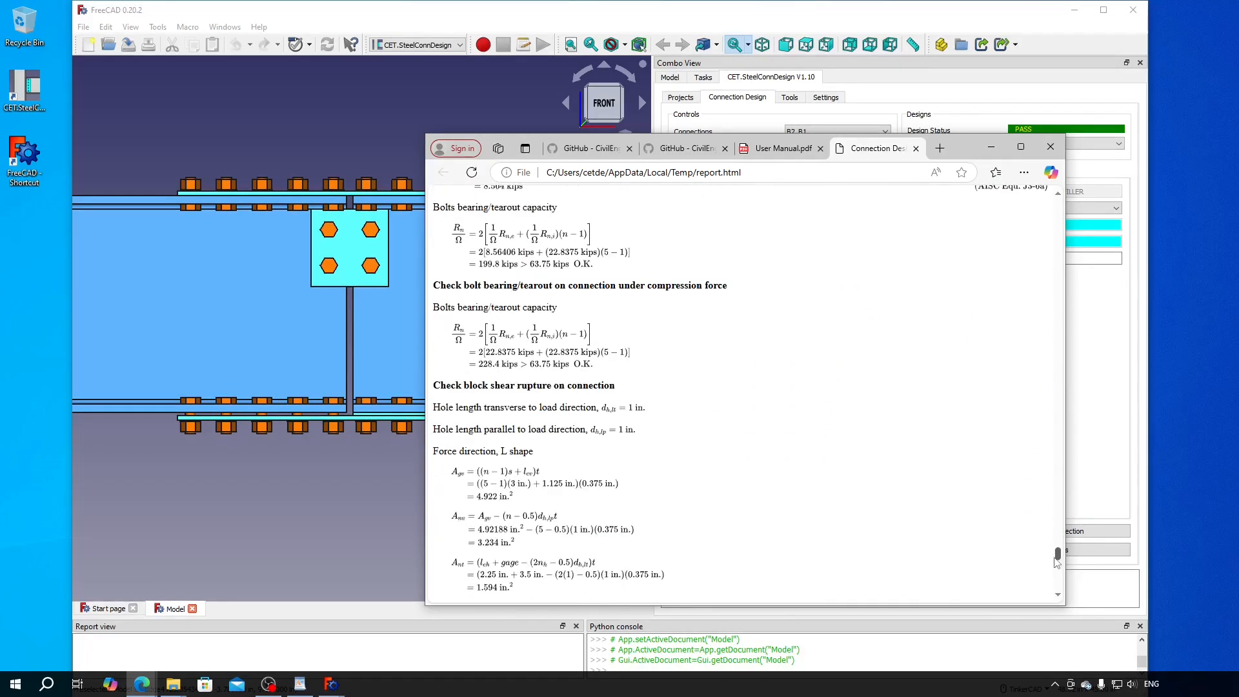
click(1095, 420)
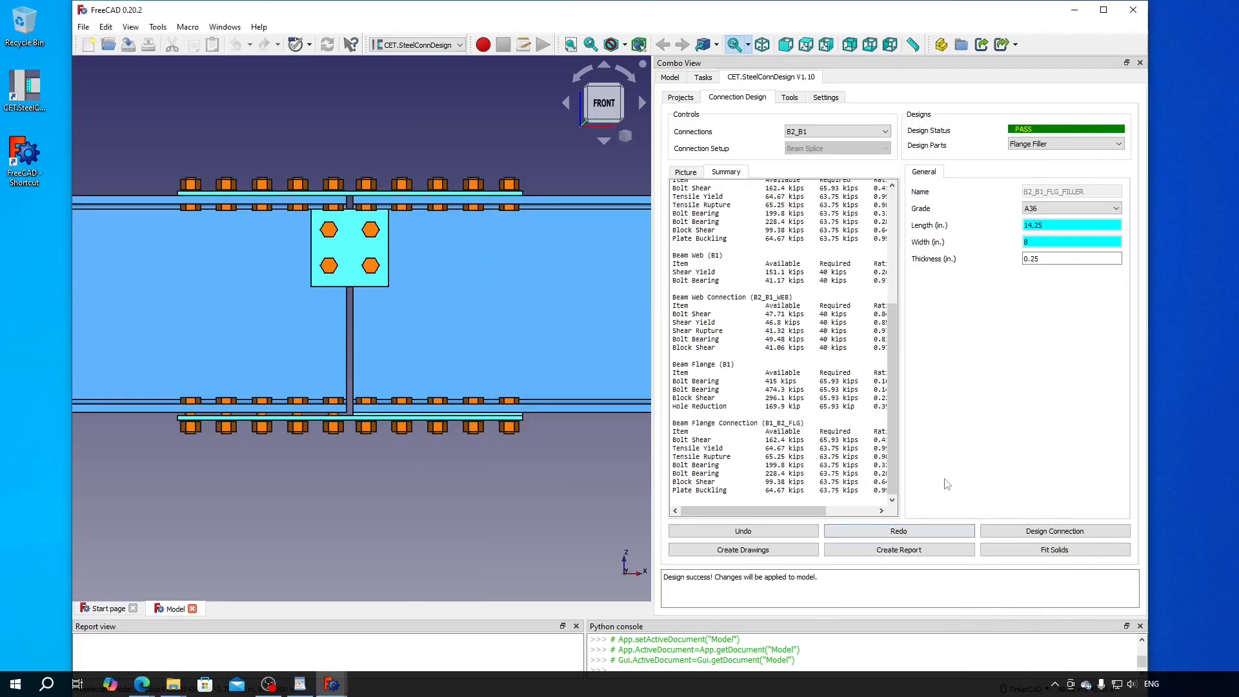
Review the TechDraw preferences for dimension font size and dimension colour, and dismiss the preferences
scroll(551, 411, down, 4)
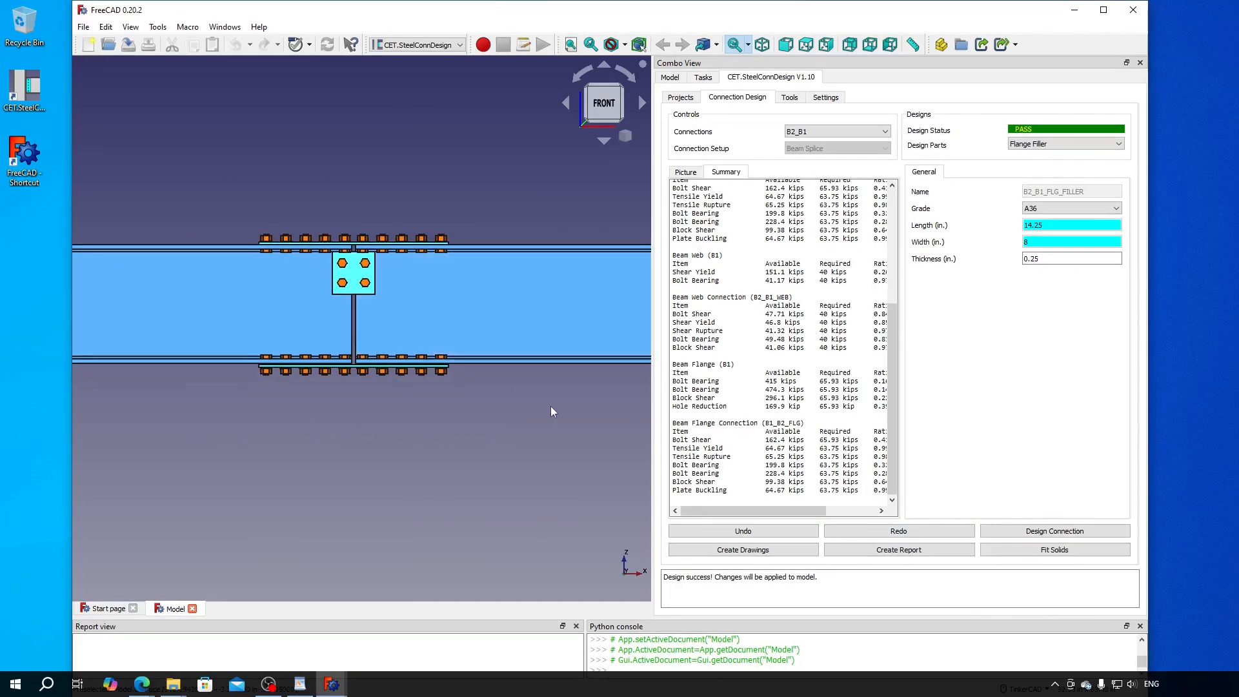
click(107, 27)
click(208, 308)
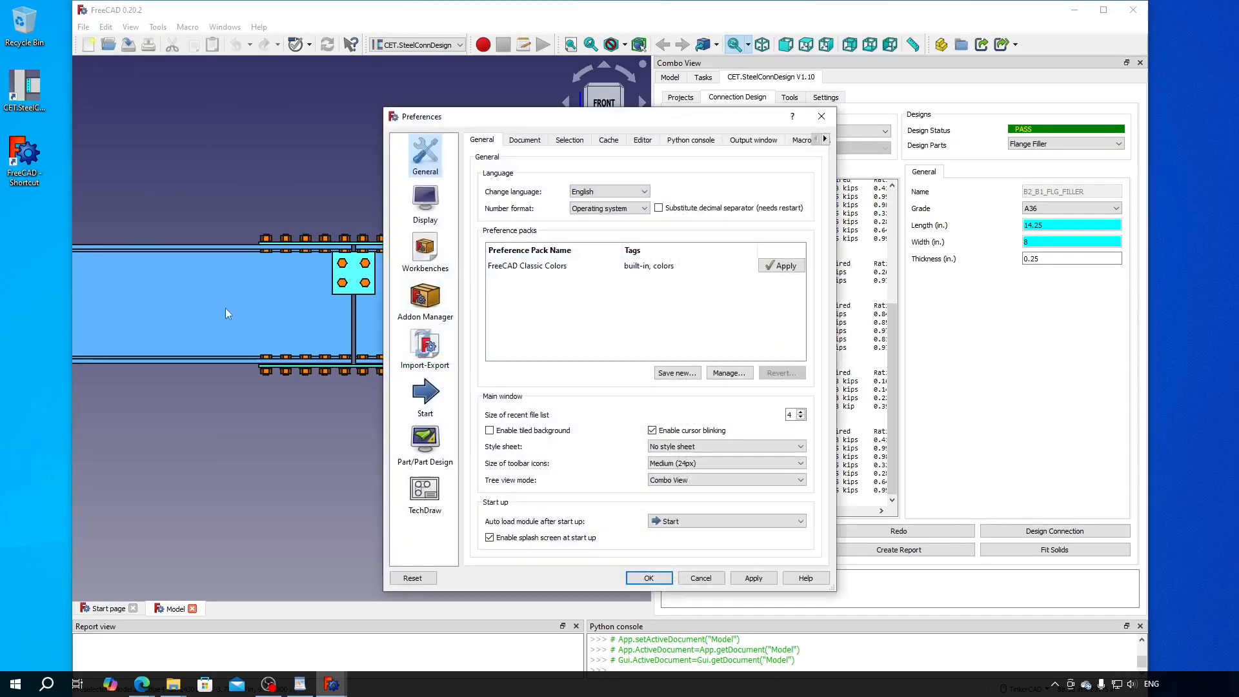
click(424, 493)
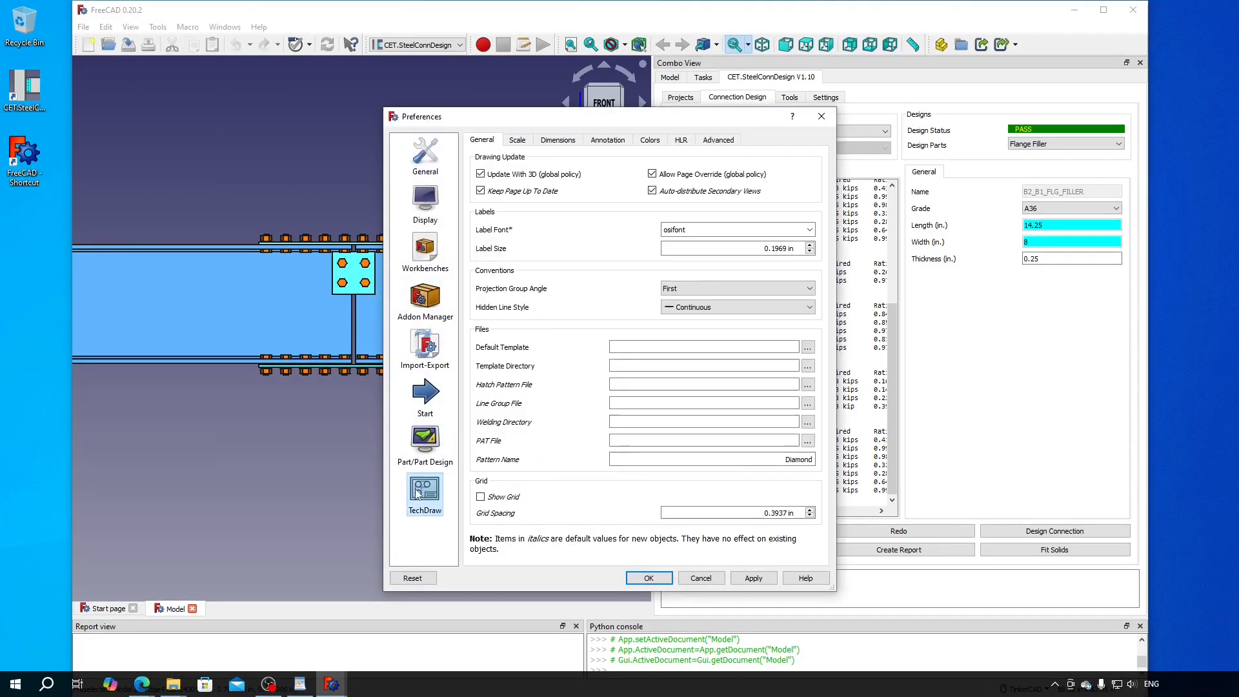
click(559, 140)
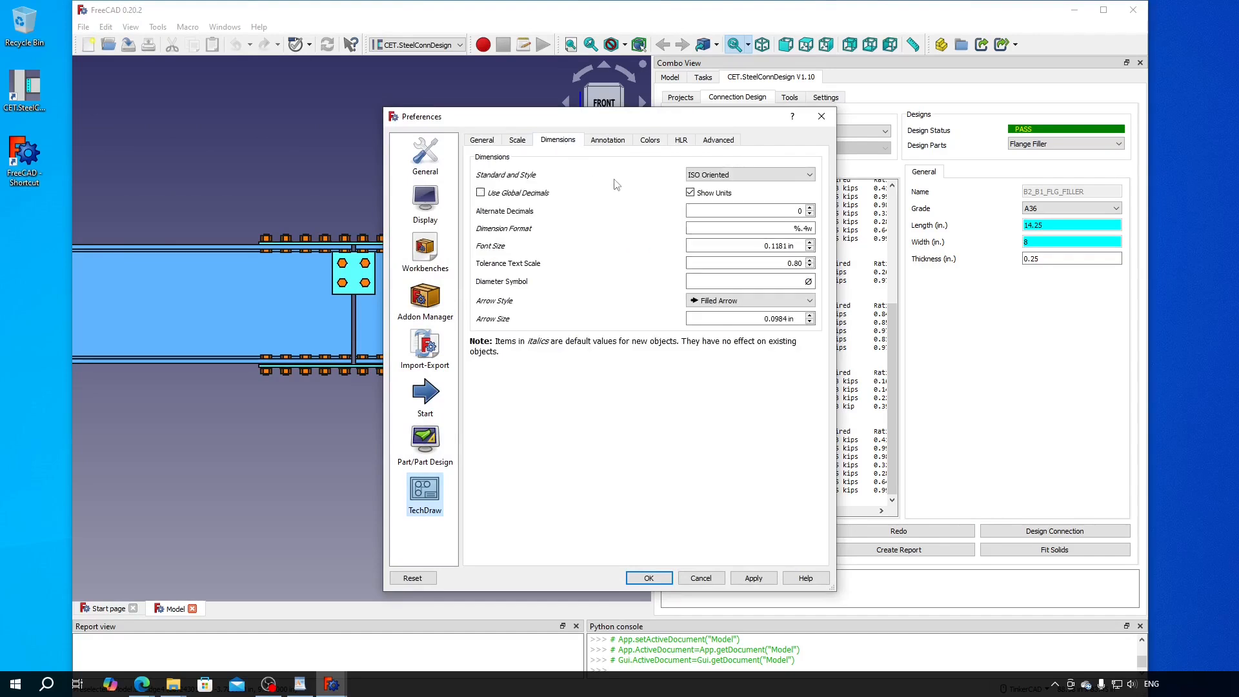
double_click(767, 246)
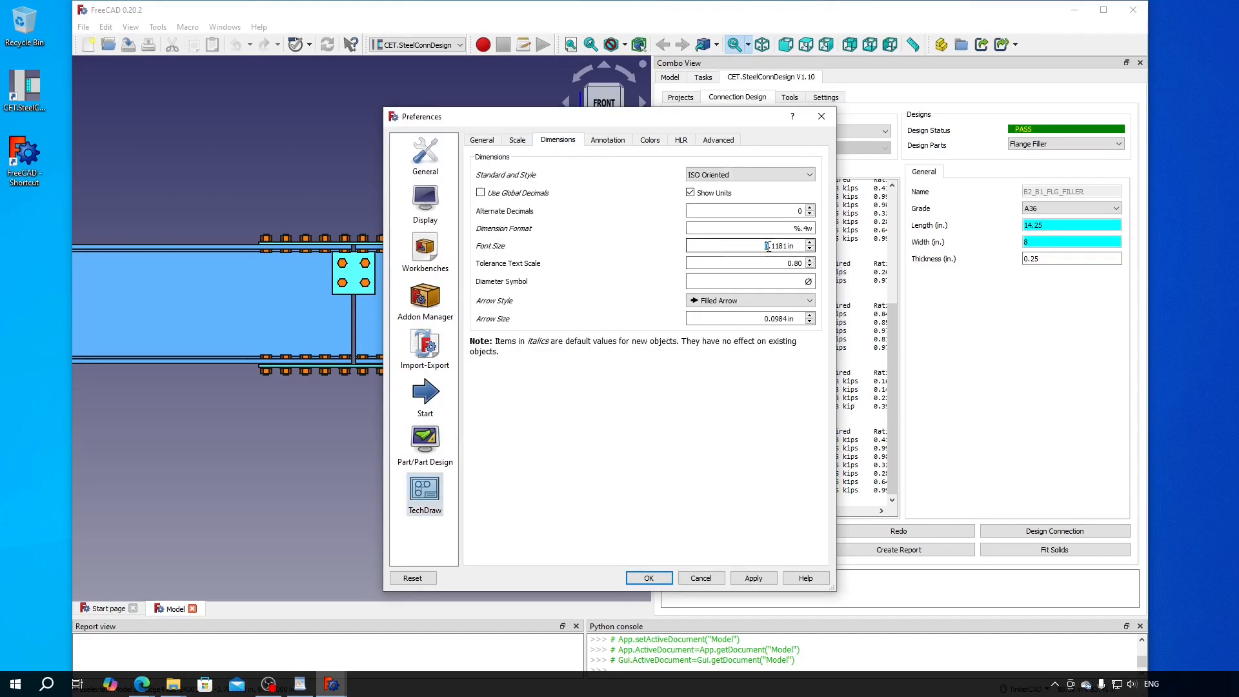
click(607, 140)
click(651, 141)
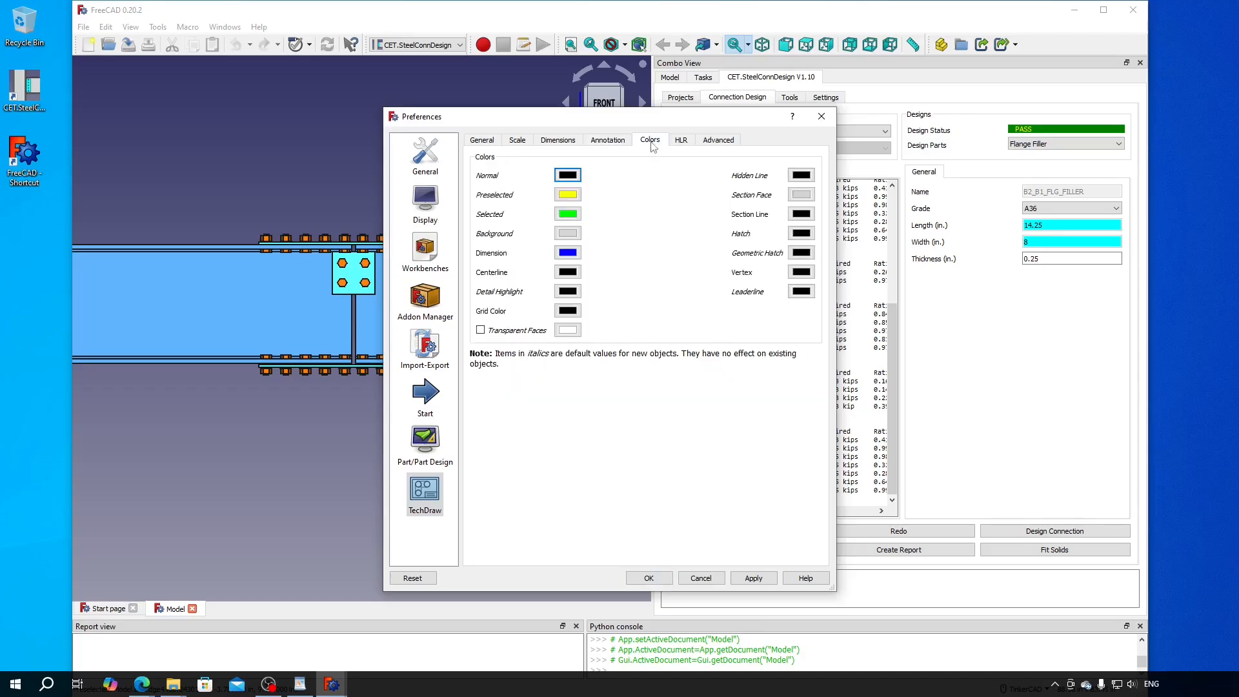
click(568, 253)
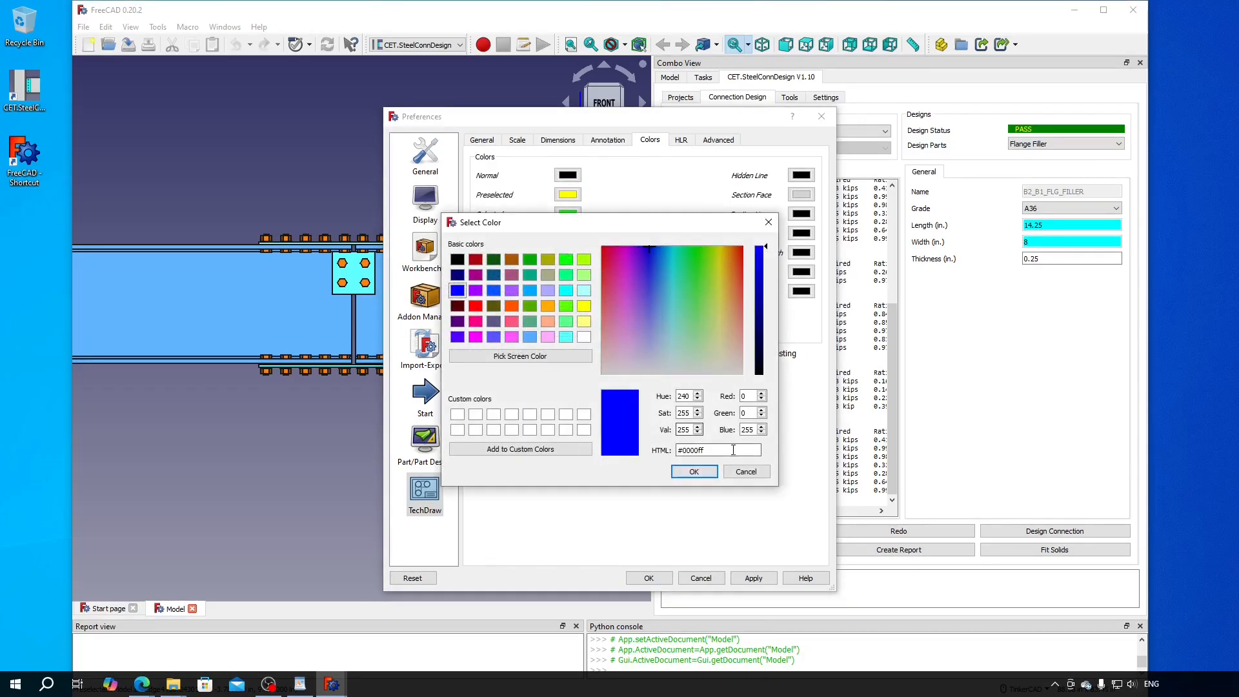
click(746, 473)
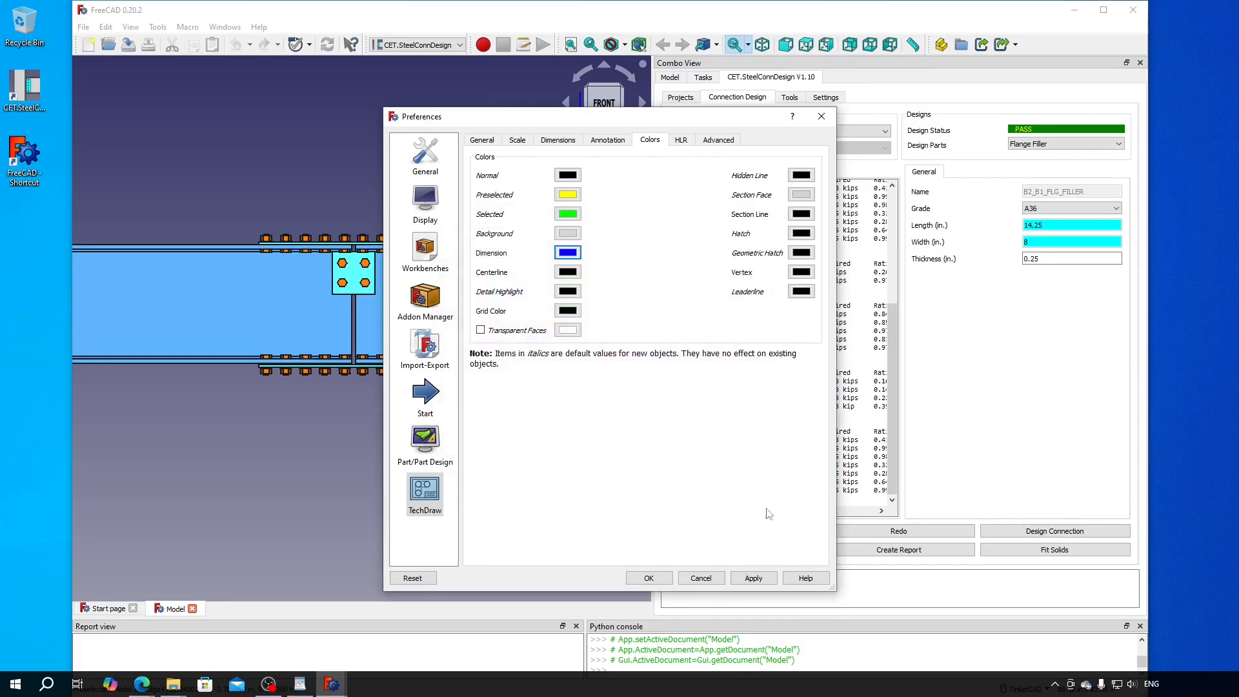
click(717, 578)
Create the connection drawings and save them as B1_B2.FCStd in the B1_B2 folder, replacing the existing file
click(778, 550)
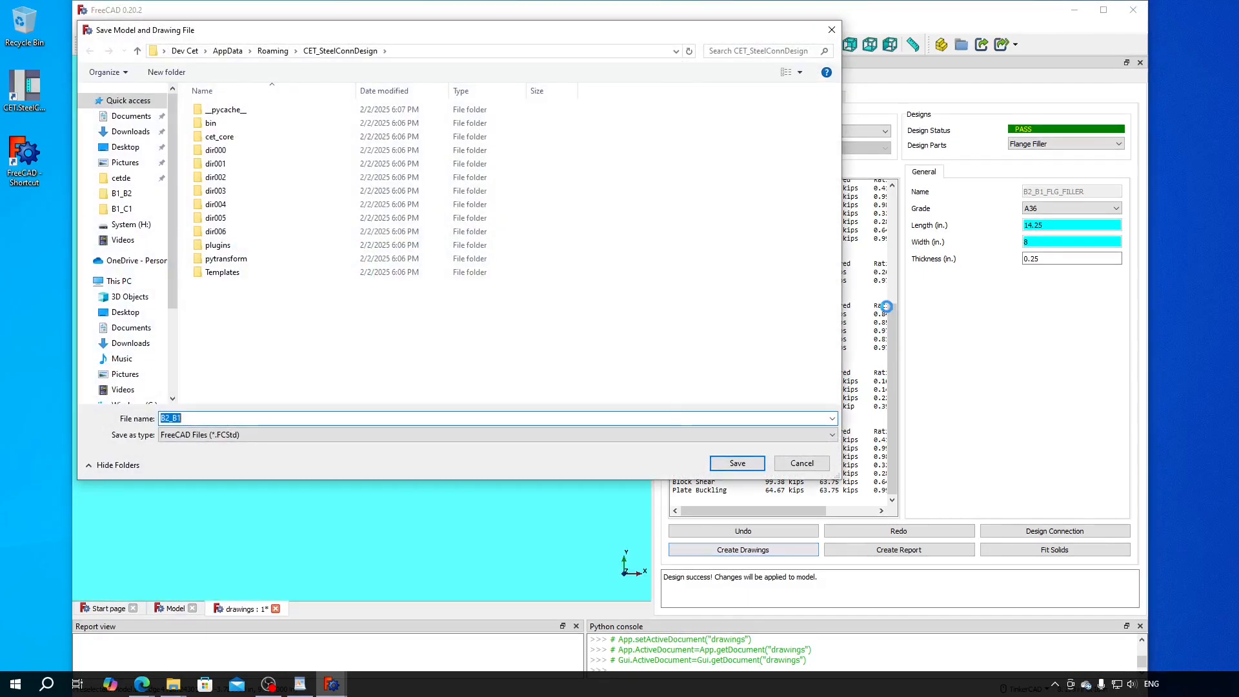
click(122, 193)
click(261, 115)
click(738, 464)
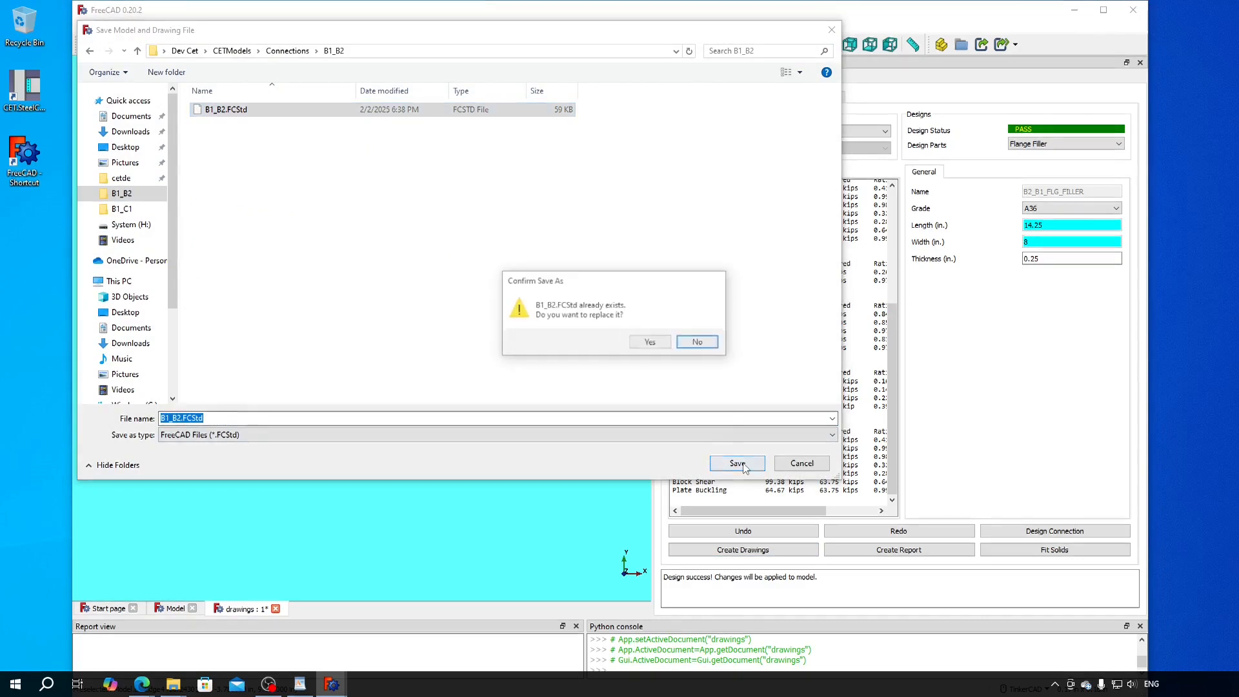
click(653, 346)
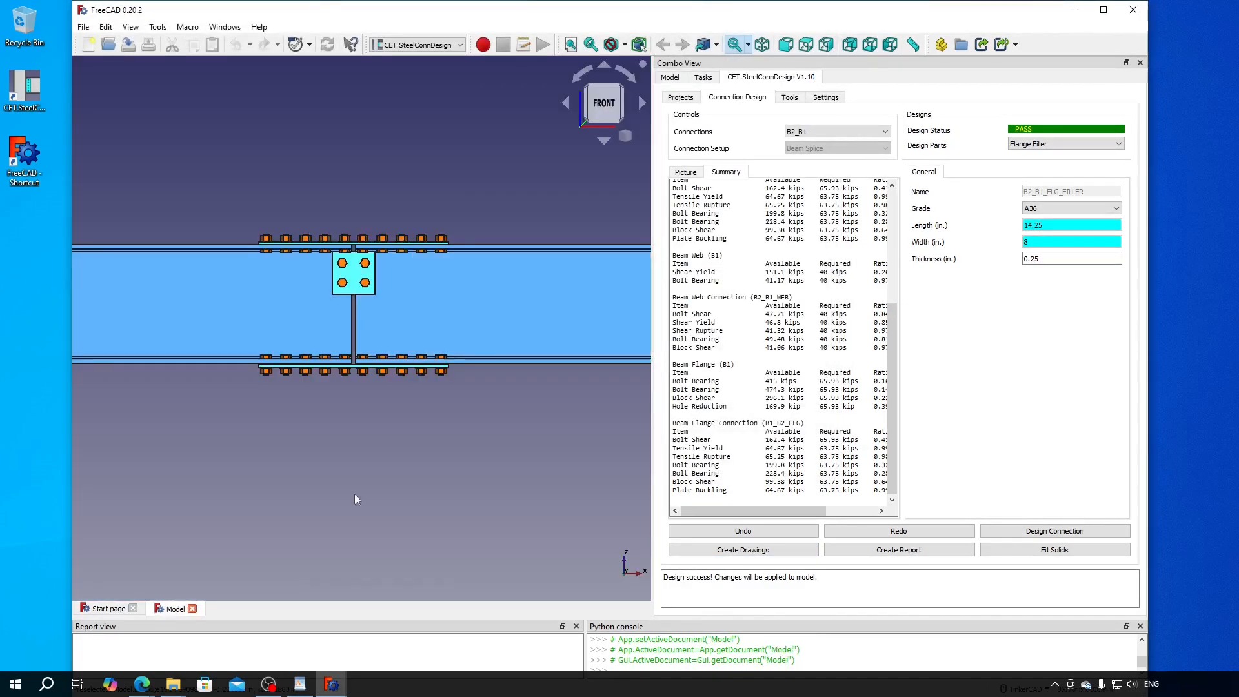
Switch to the other FreeCAD window and open the drawing file B1_B2.FCStd
mouse_move(331, 684)
click(314, 576)
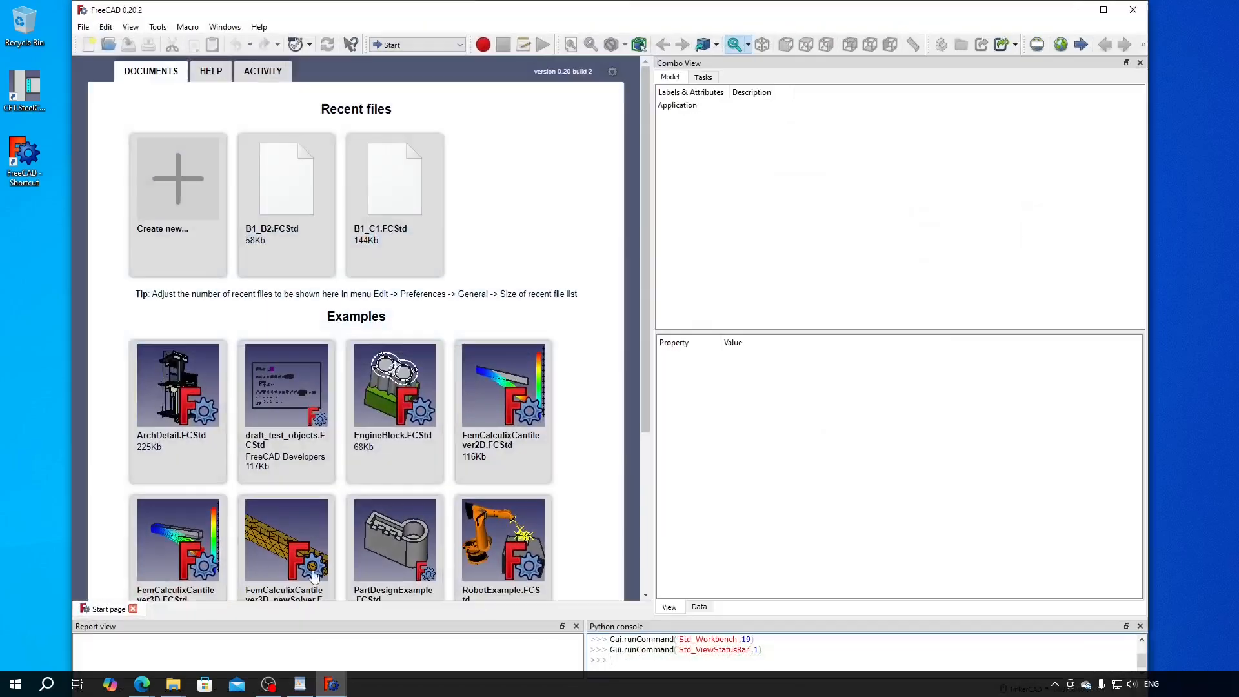
click(83, 27)
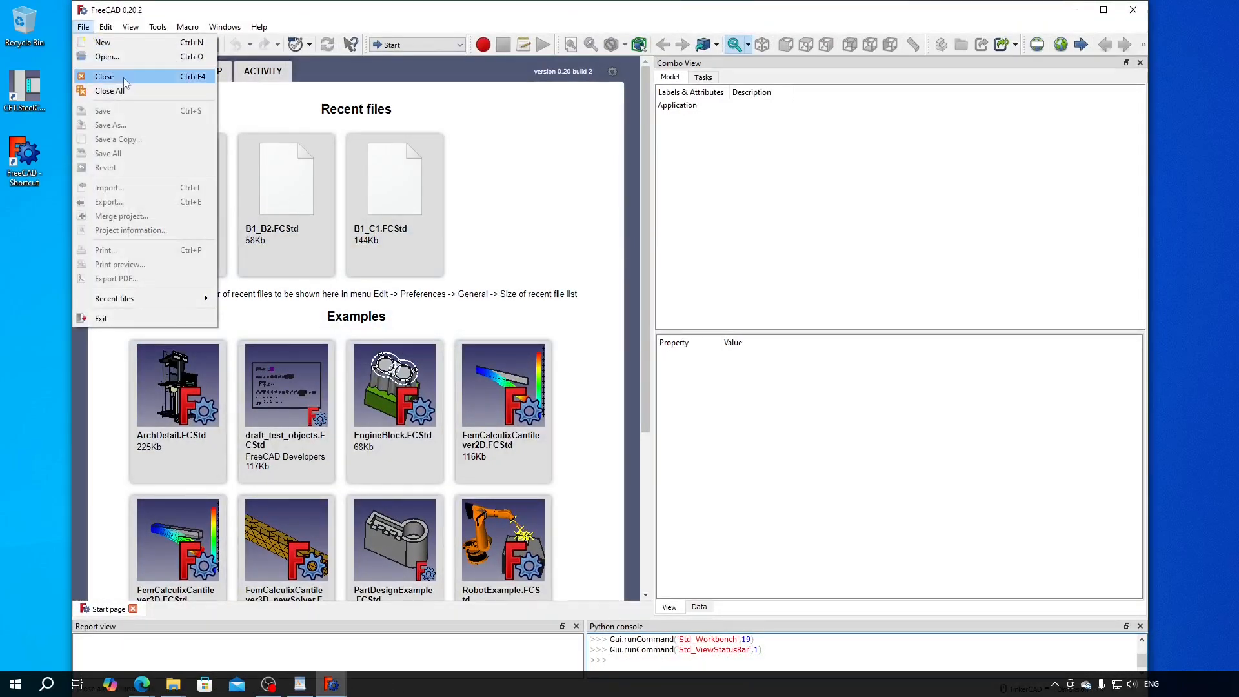
click(126, 58)
click(255, 111)
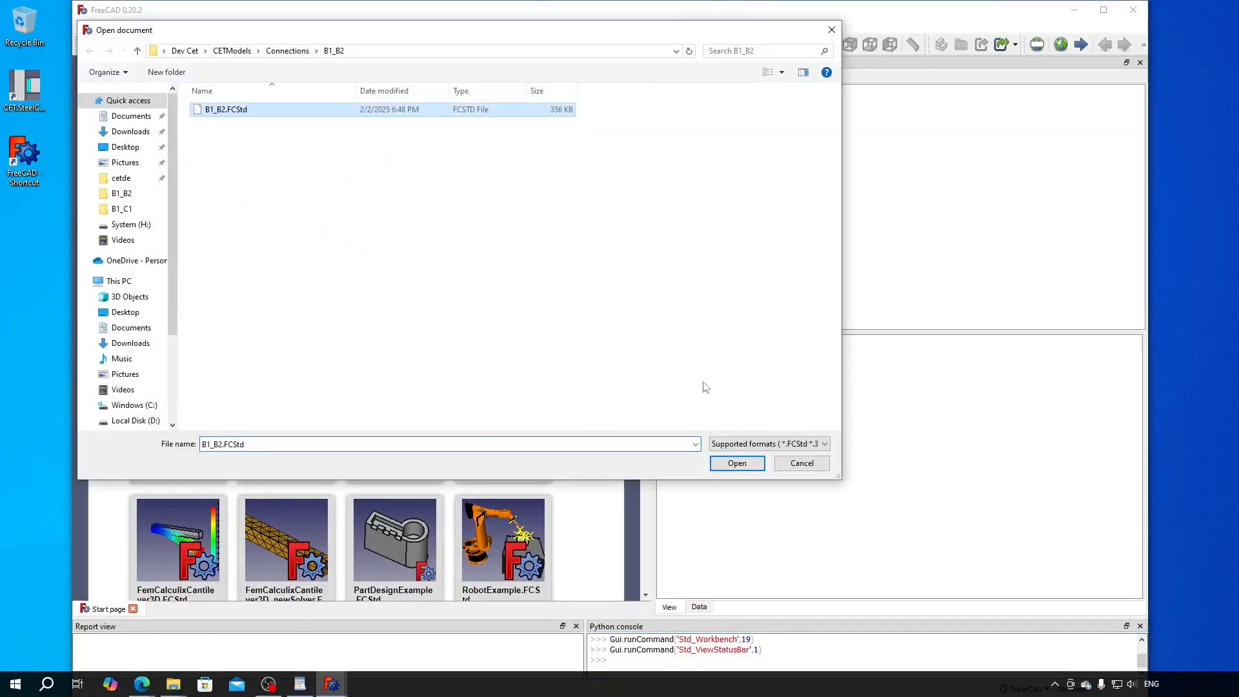
click(737, 463)
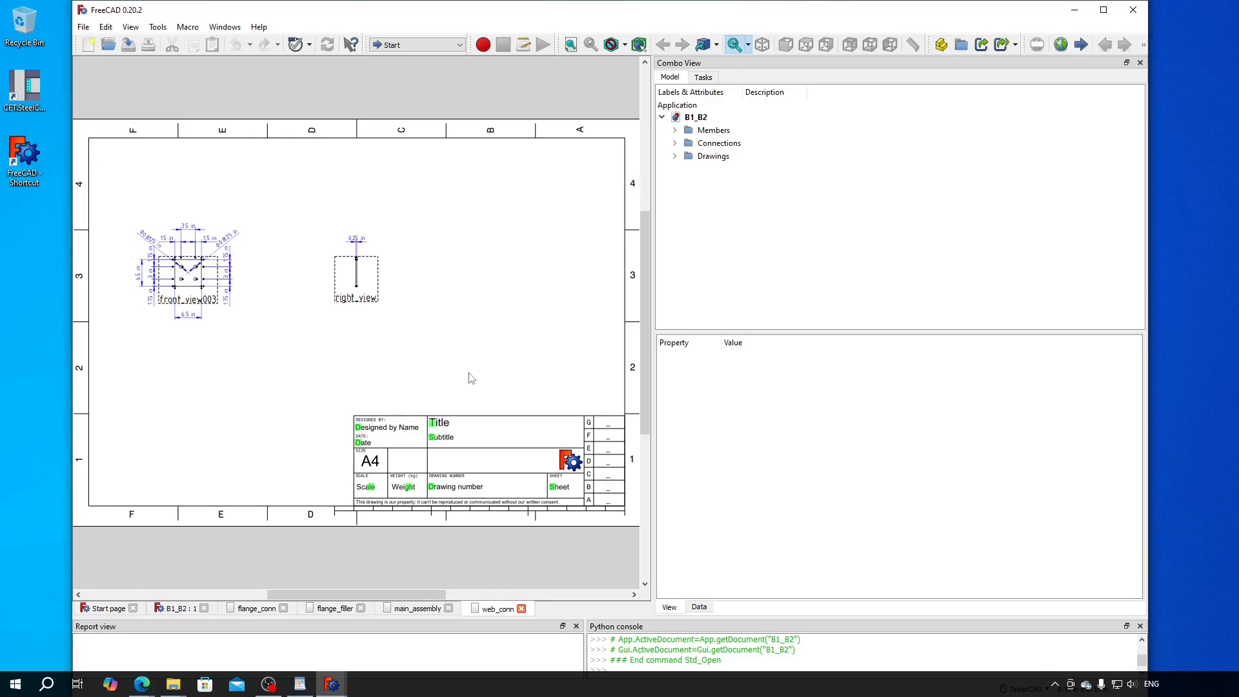
Examine the front and top views with their dimensions and labels on the main_assembly drawing
click(408, 609)
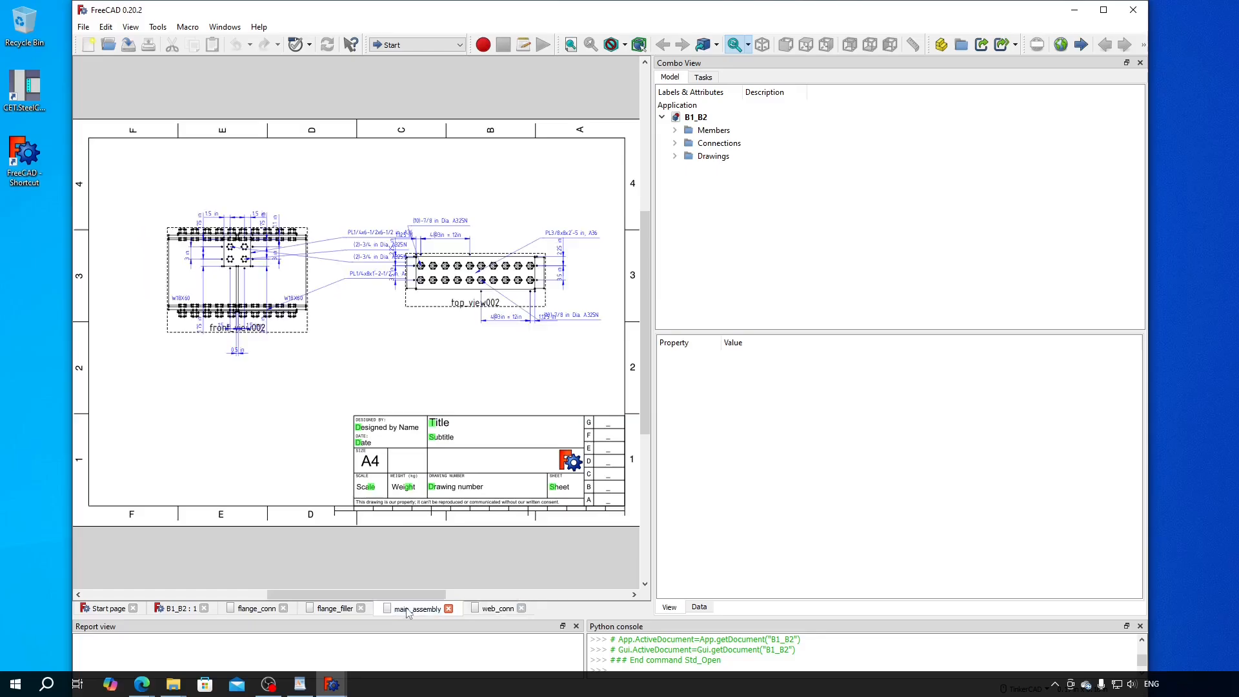
scroll(368, 342, up, 4)
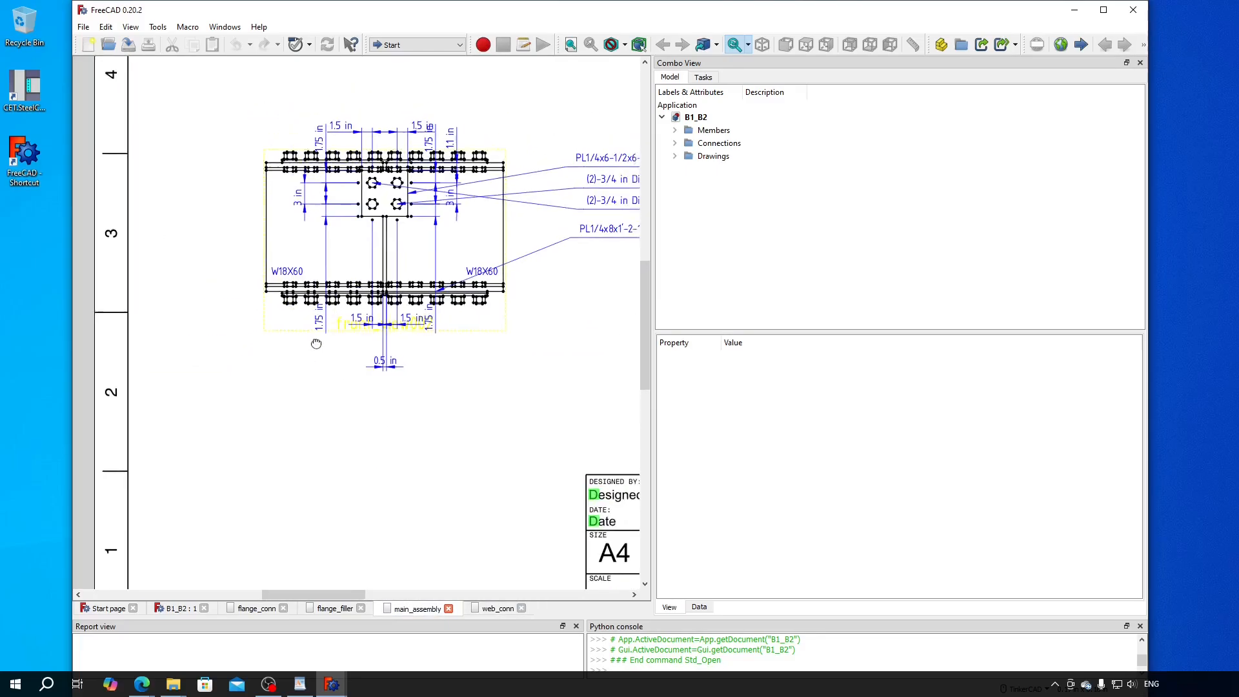
scroll(520, 332, down, 3)
scroll(462, 332, up, 2)
scroll(462, 332, down, 2)
scroll(465, 339, up, 3)
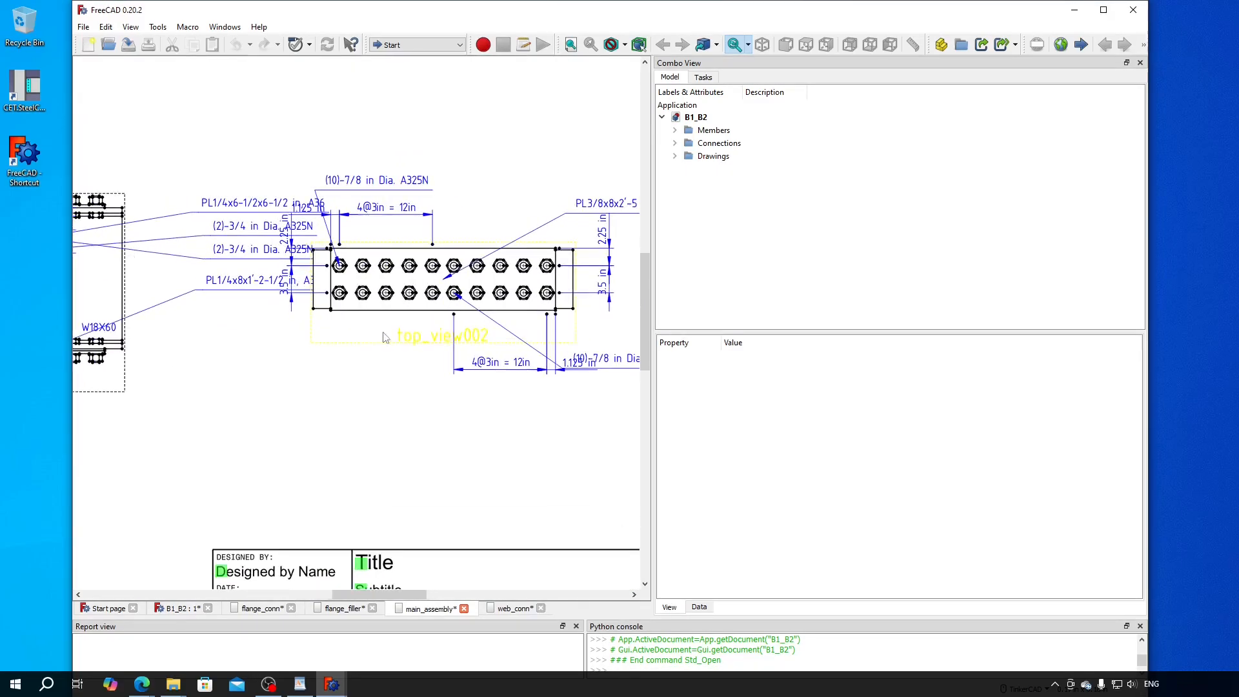
Move the upper "(10)-7/8 in Dia. A325N" bolt label higher above the main_assembly top view
drag(467, 346, 495, 340)
drag(419, 190, 443, 154)
scroll(424, 327, down, 2)
scroll(416, 370, down, 7)
mouse_move(424, 328)
middle_down()
mouse_move(417, 372)
mouse_move(428, 306)
middle_up()
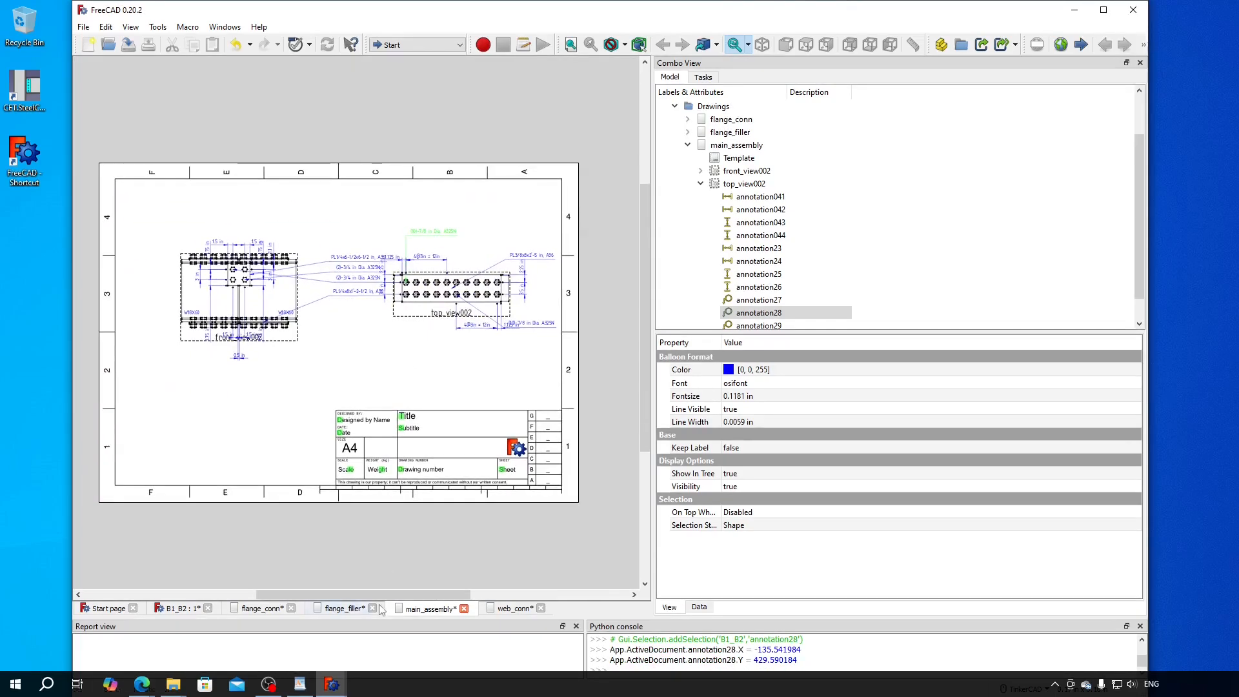
Look over the web_conn, flange_conn and flange_filler drawings and close the B1_B2 document
click(494, 610)
click(264, 609)
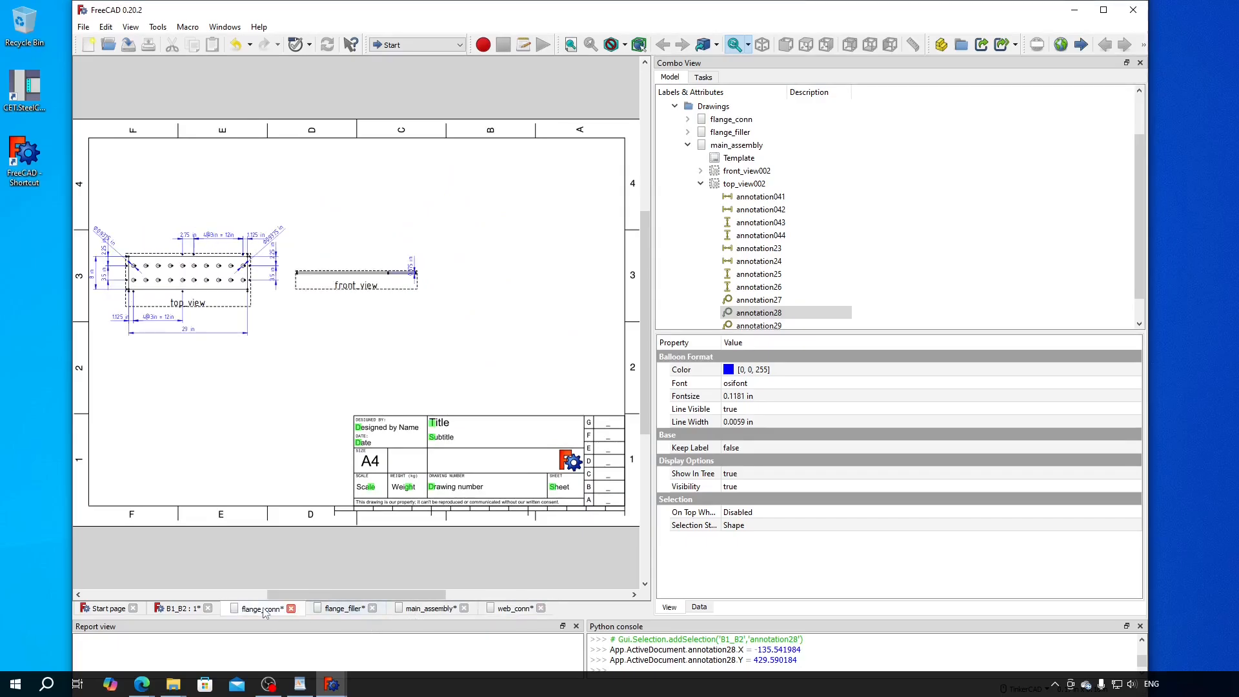
click(342, 609)
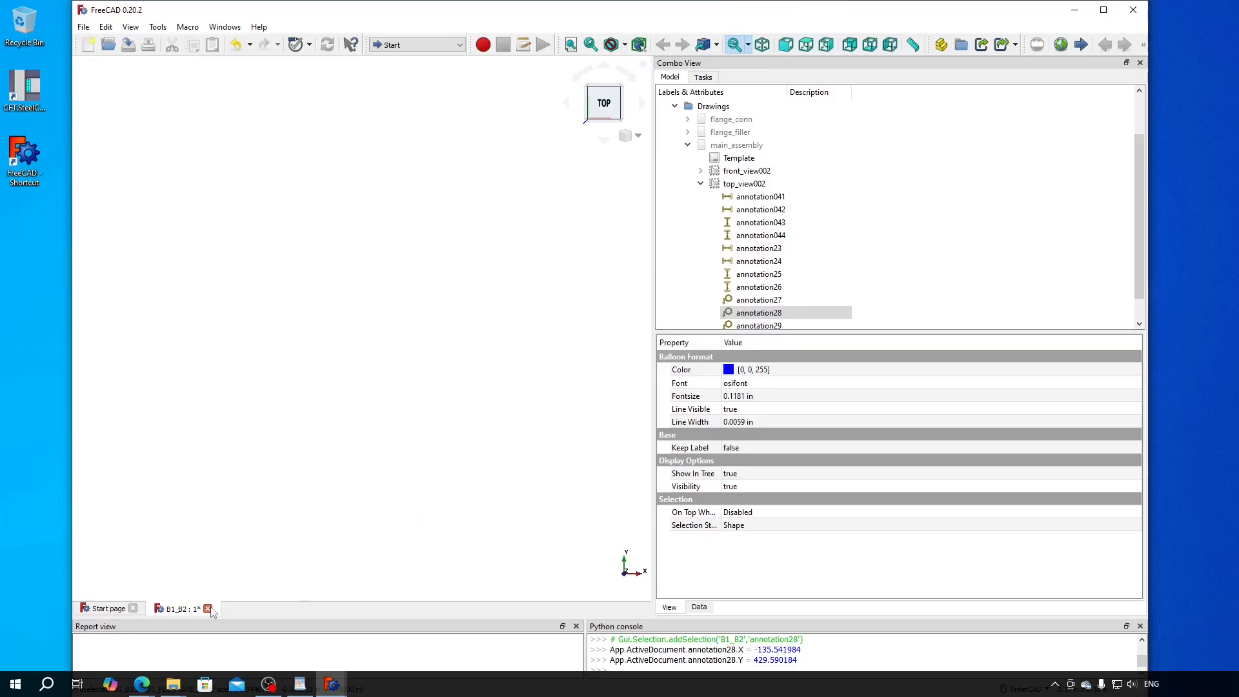
click(207, 609)
click(671, 380)
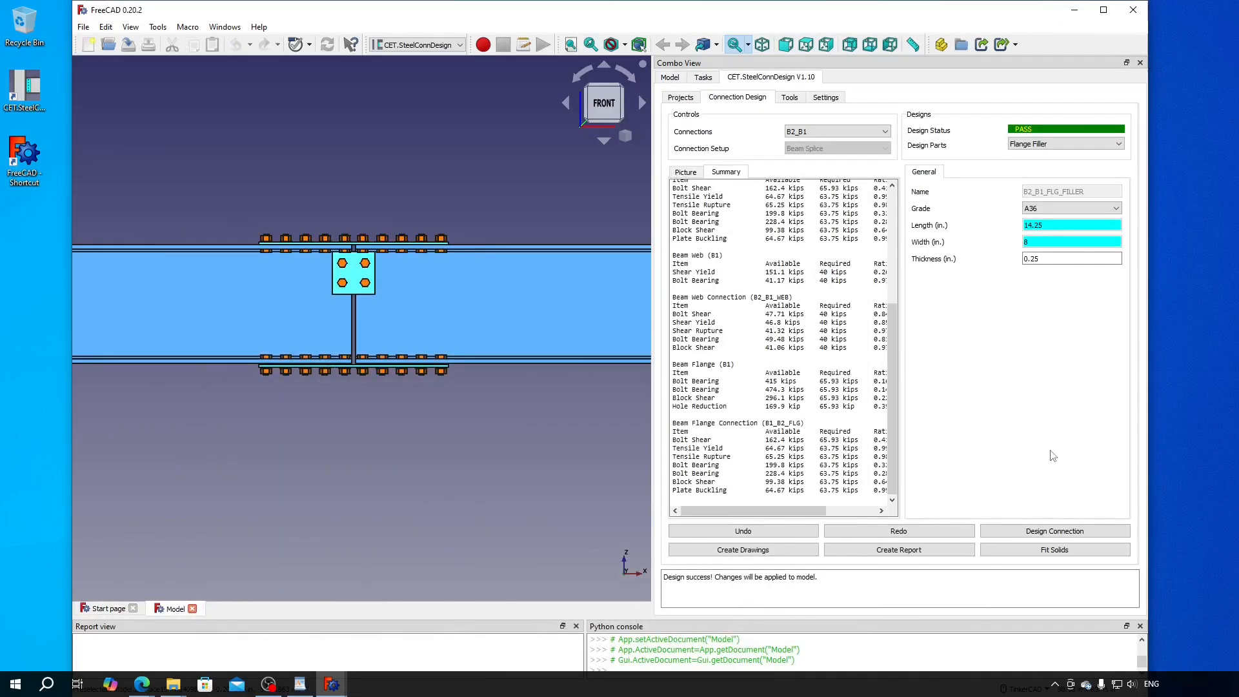
Save the model and open the SteelConnDesign user manual from the project settings
key(ctrl+s)
click(681, 98)
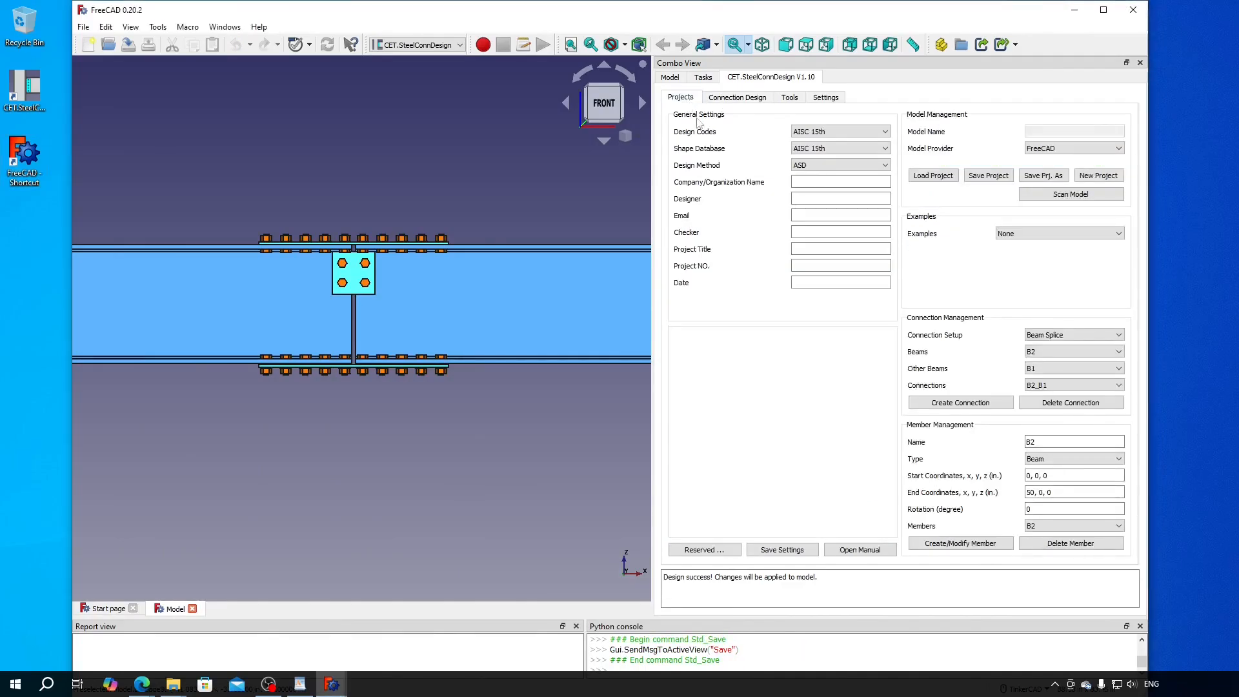
click(878, 549)
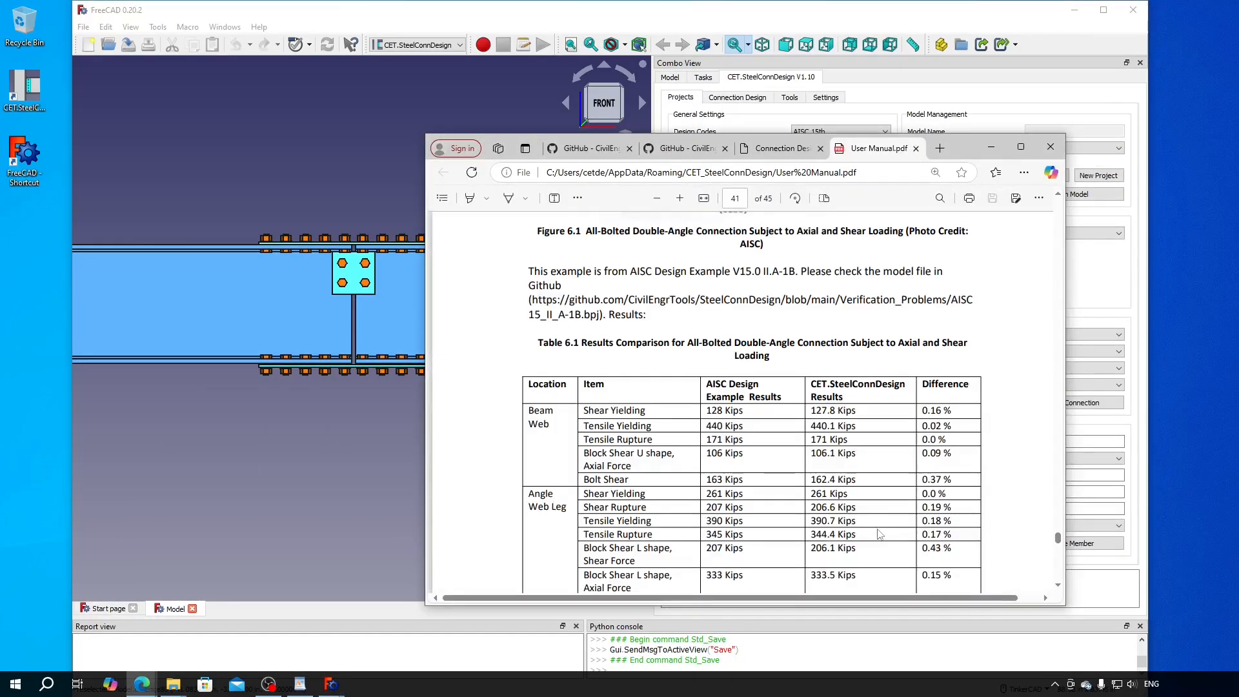
Read verification problem 6.1 for the all-bolted double-angle connection, including its figure and results comparison in Table 6.1
scroll(875, 487, up, 8)
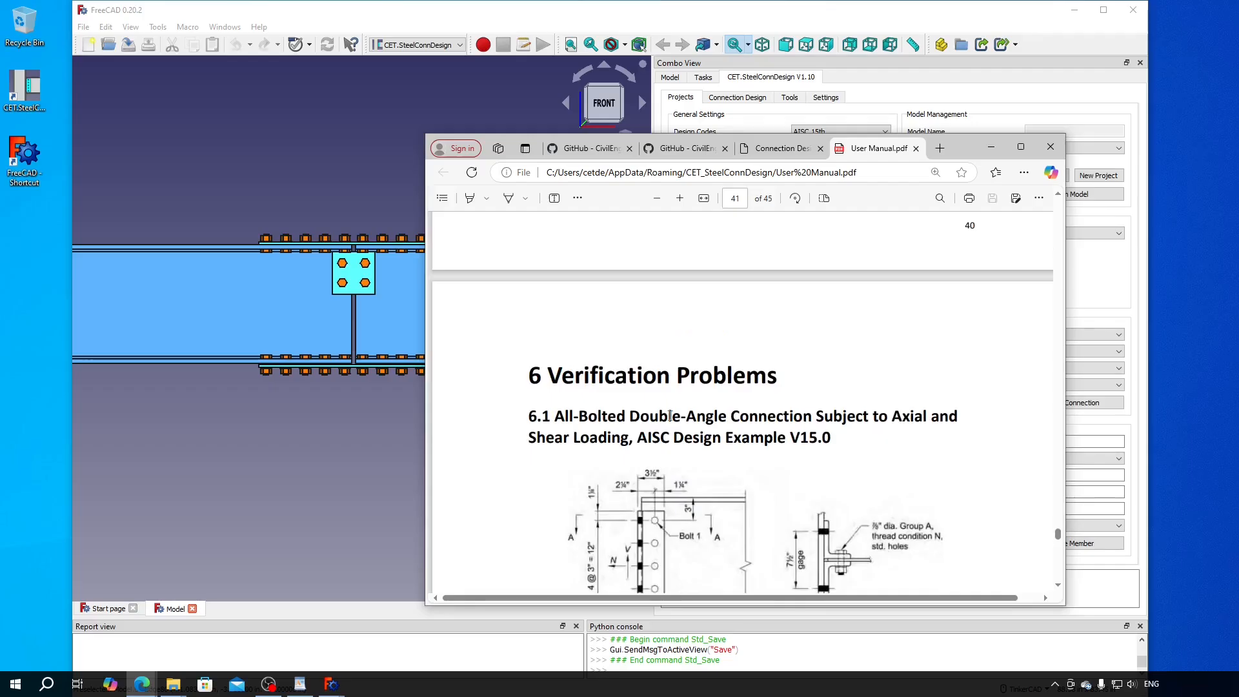
scroll(763, 401, down, 5)
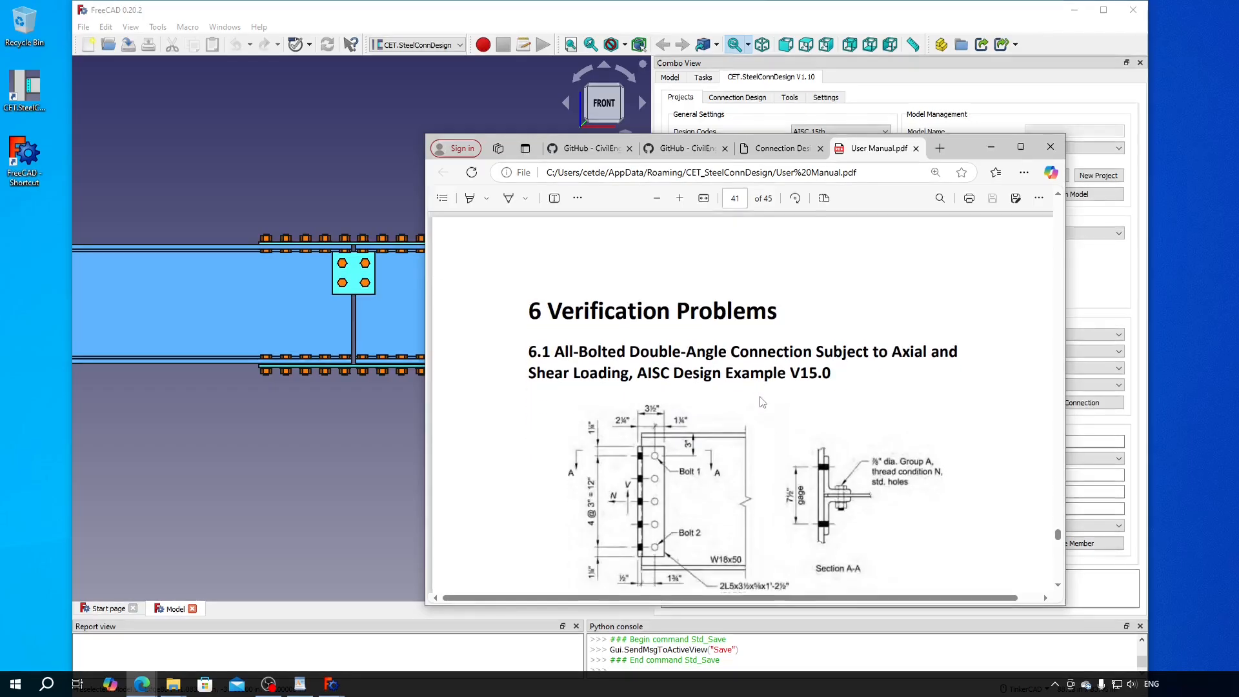
scroll(776, 430, down, 2)
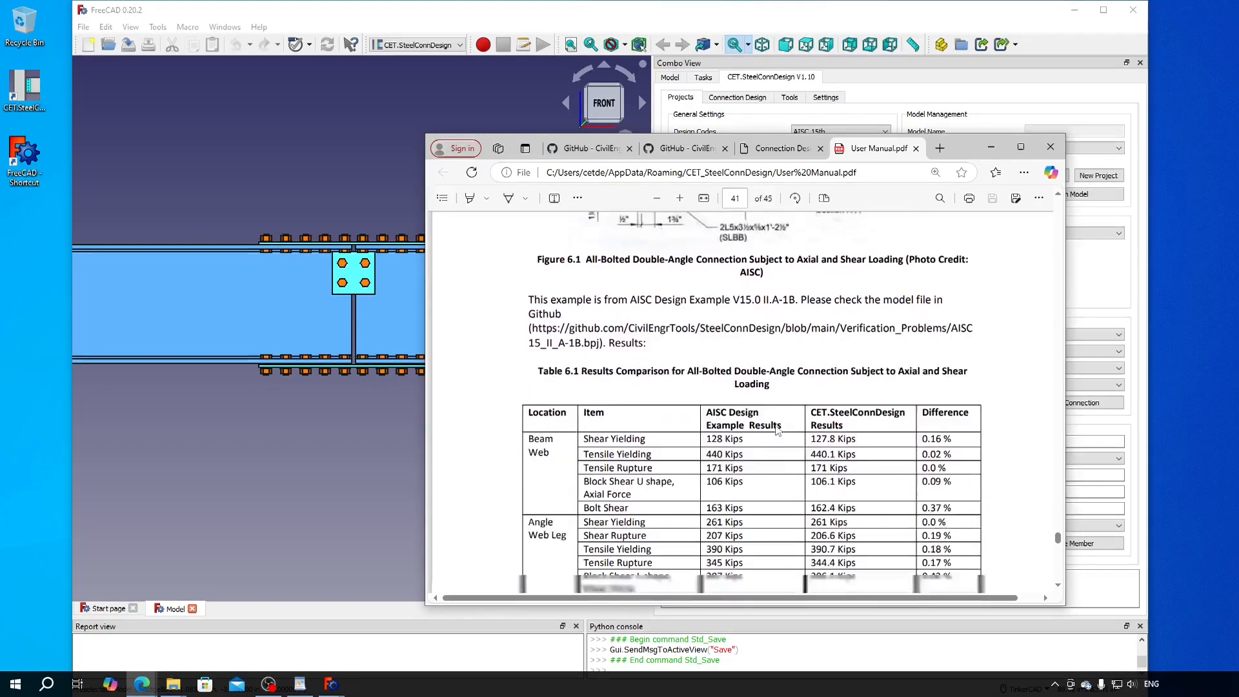
scroll(771, 427, down, 1)
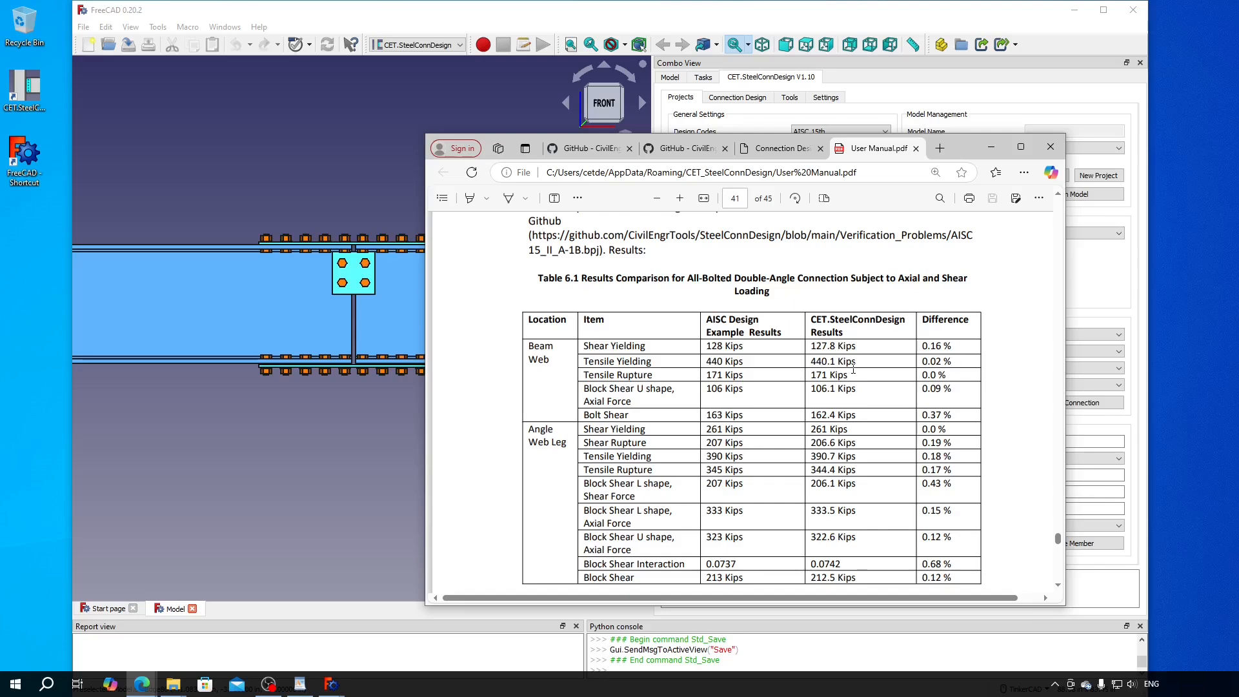
Download AISC15_II_A-17B.bpj from the Verification_Problems folder of the SteelConnDesign GitHub repository
click(599, 151)
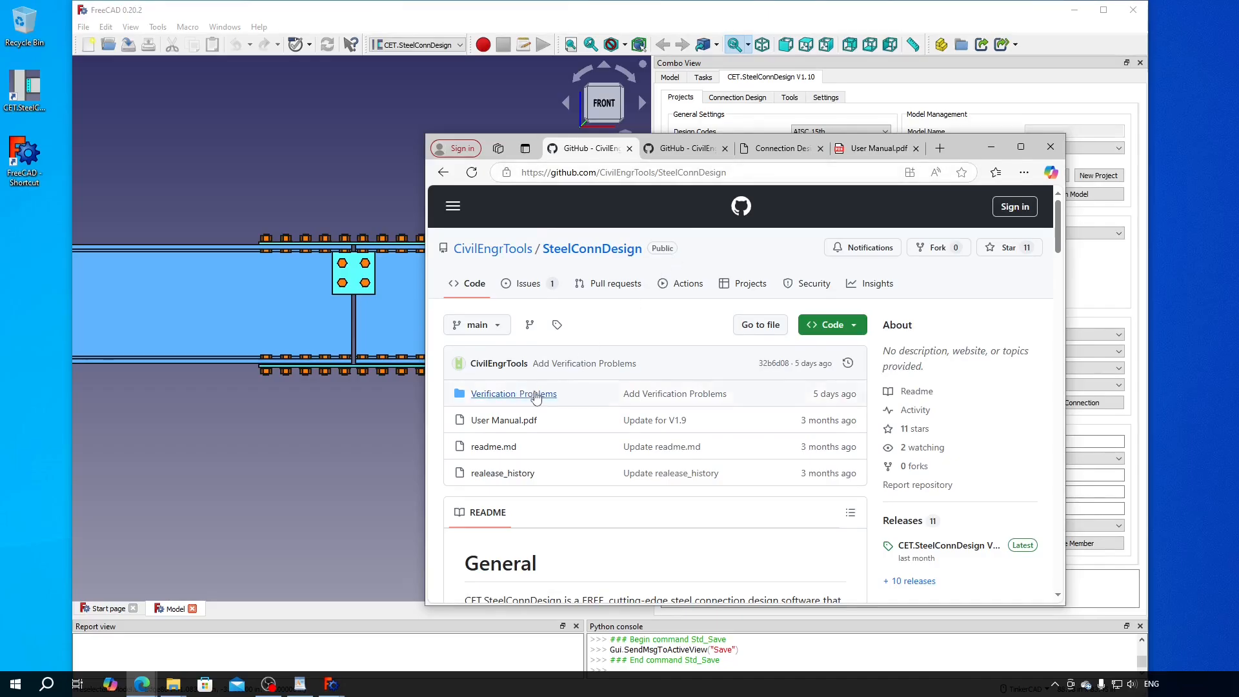
click(515, 397)
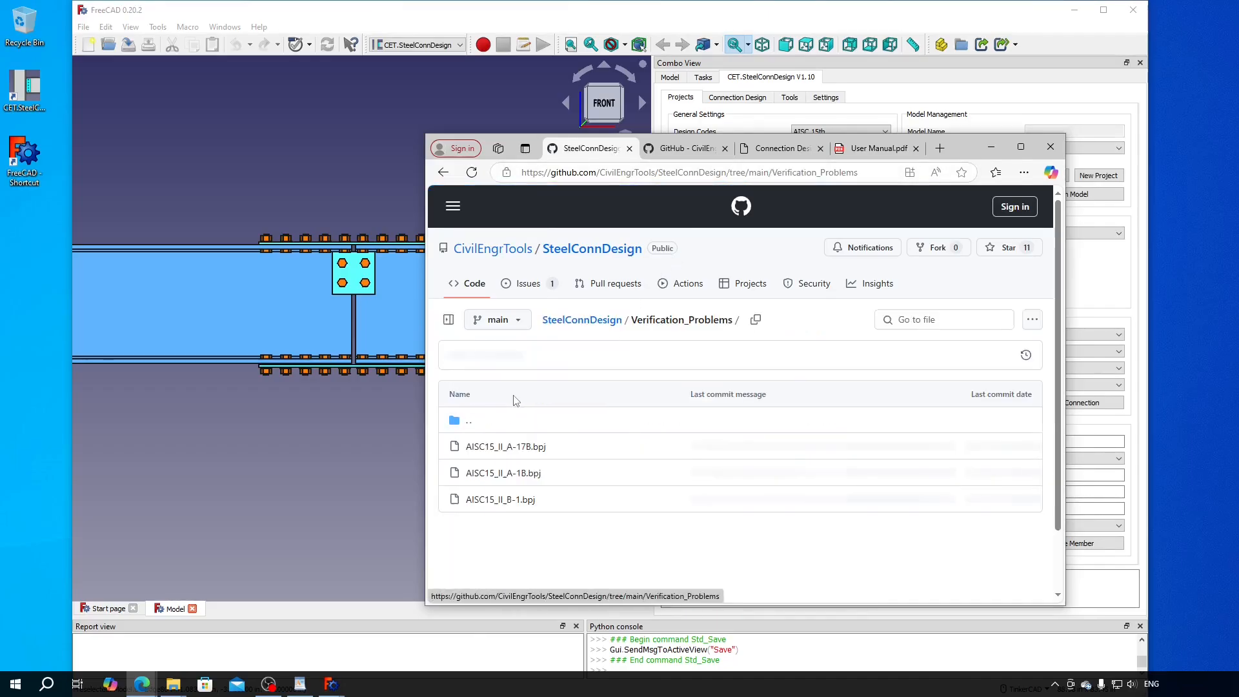
scroll(613, 435, down, 1)
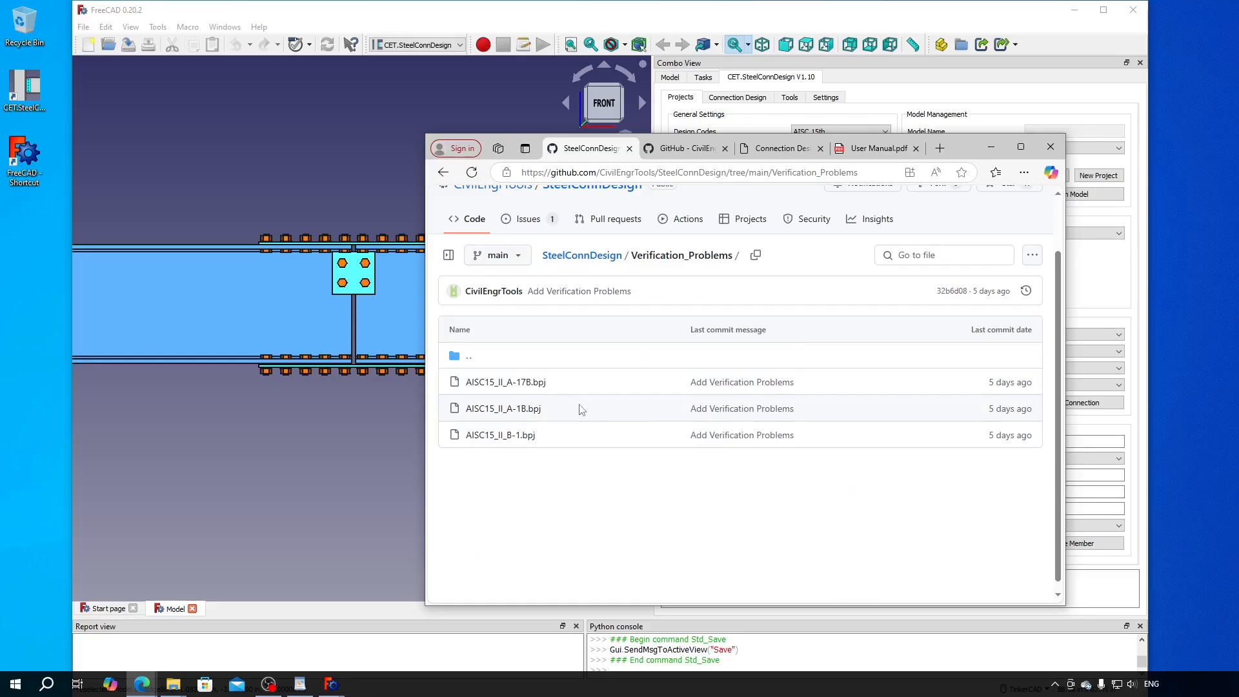
click(527, 385)
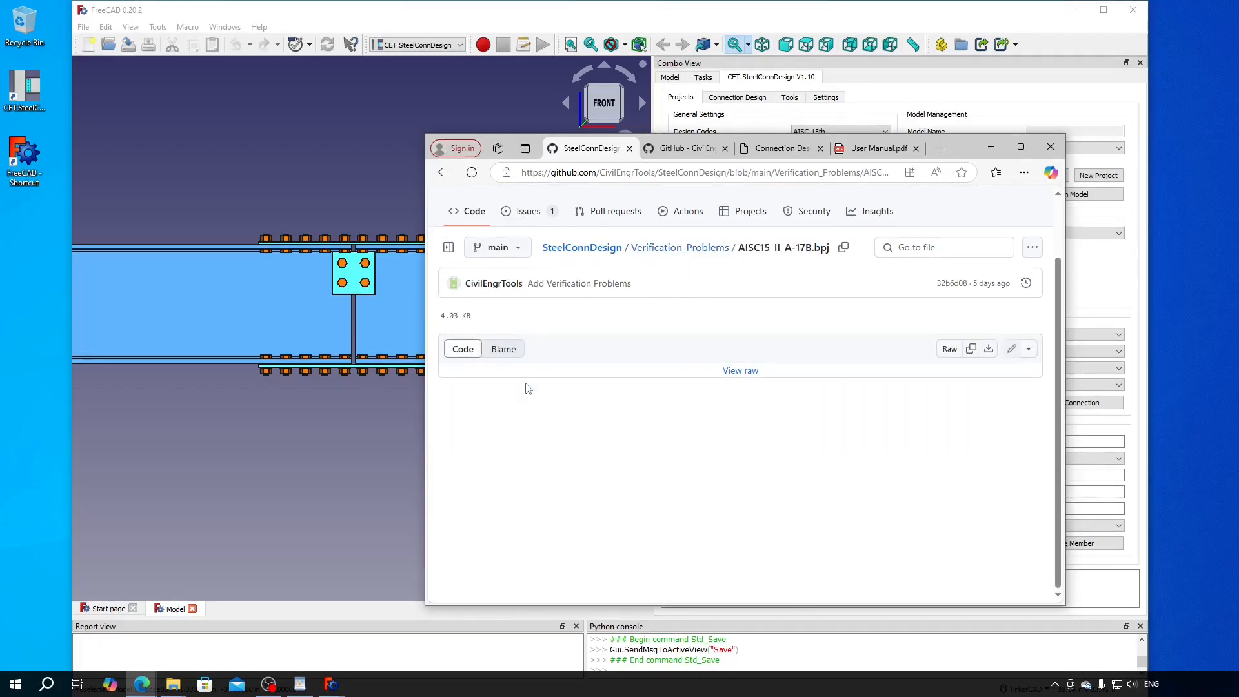
click(987, 350)
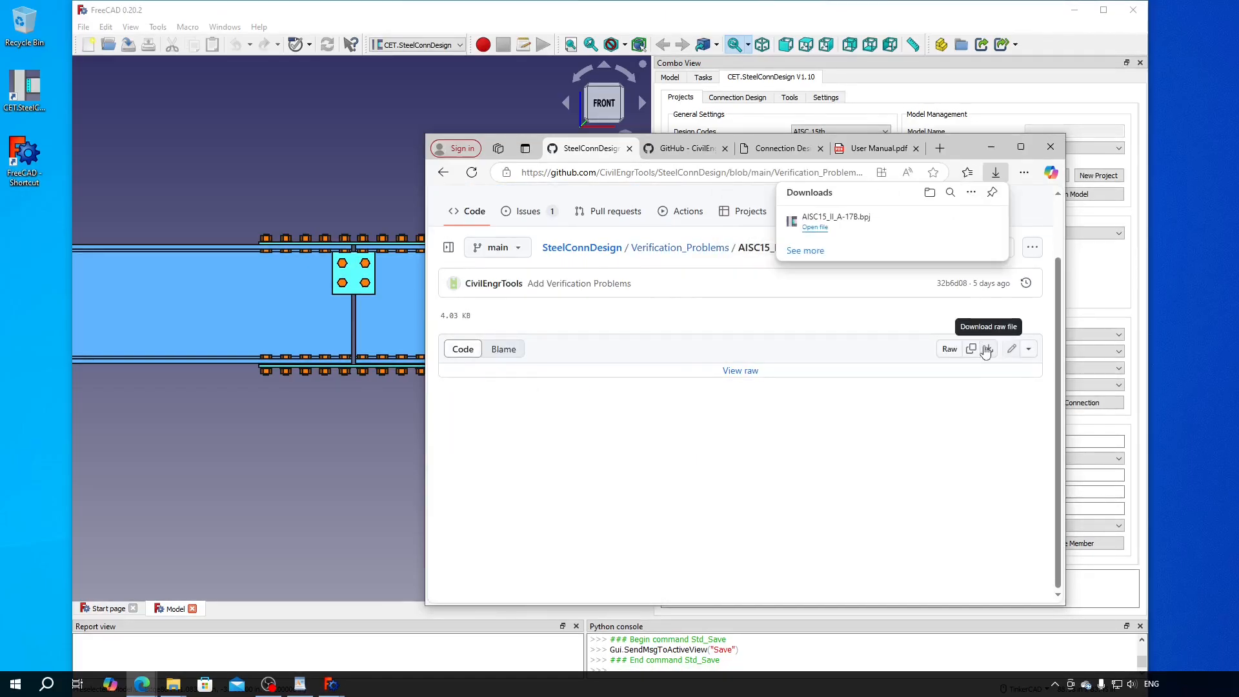
Switch back to FreeCAD and load the project file AISC15_II_A-17B from the Downloads folder
click(980, 115)
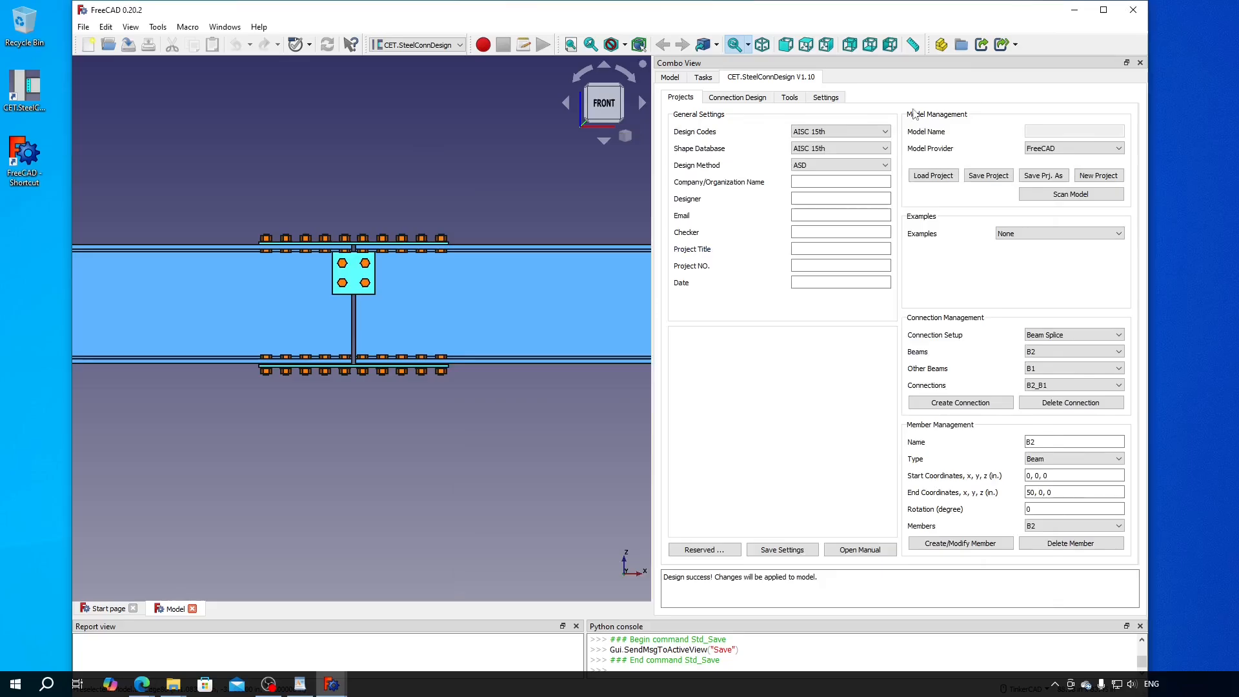
click(946, 180)
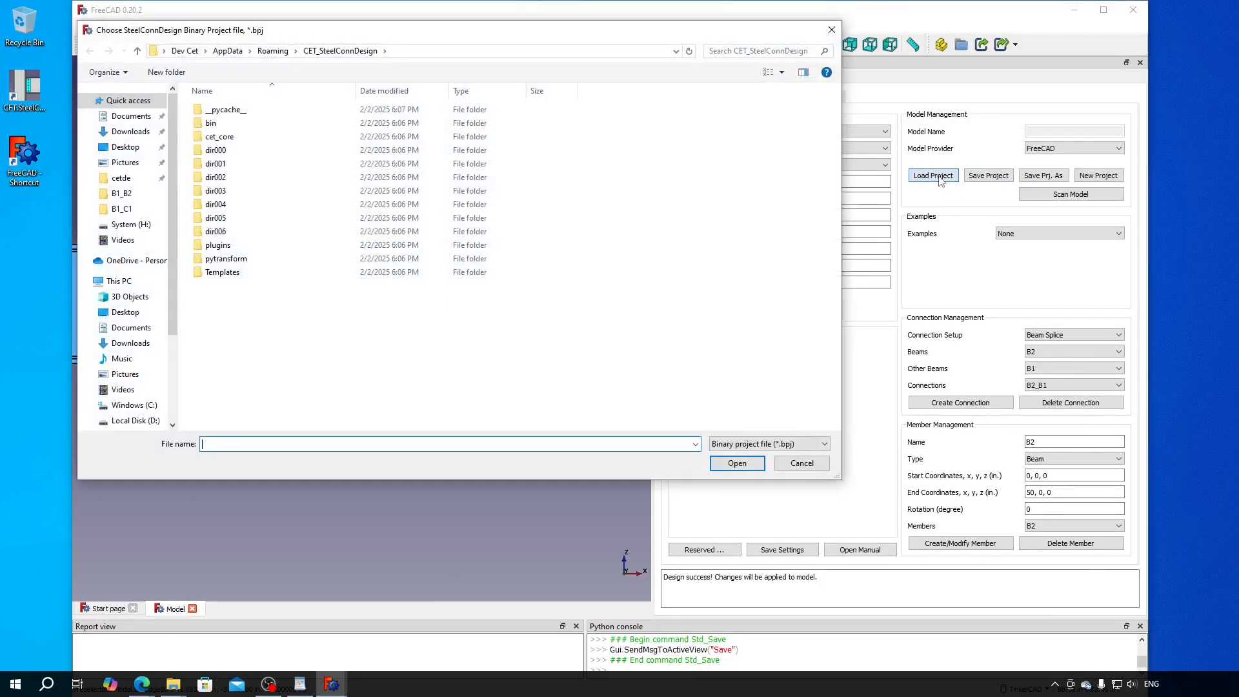
click(147, 133)
click(261, 127)
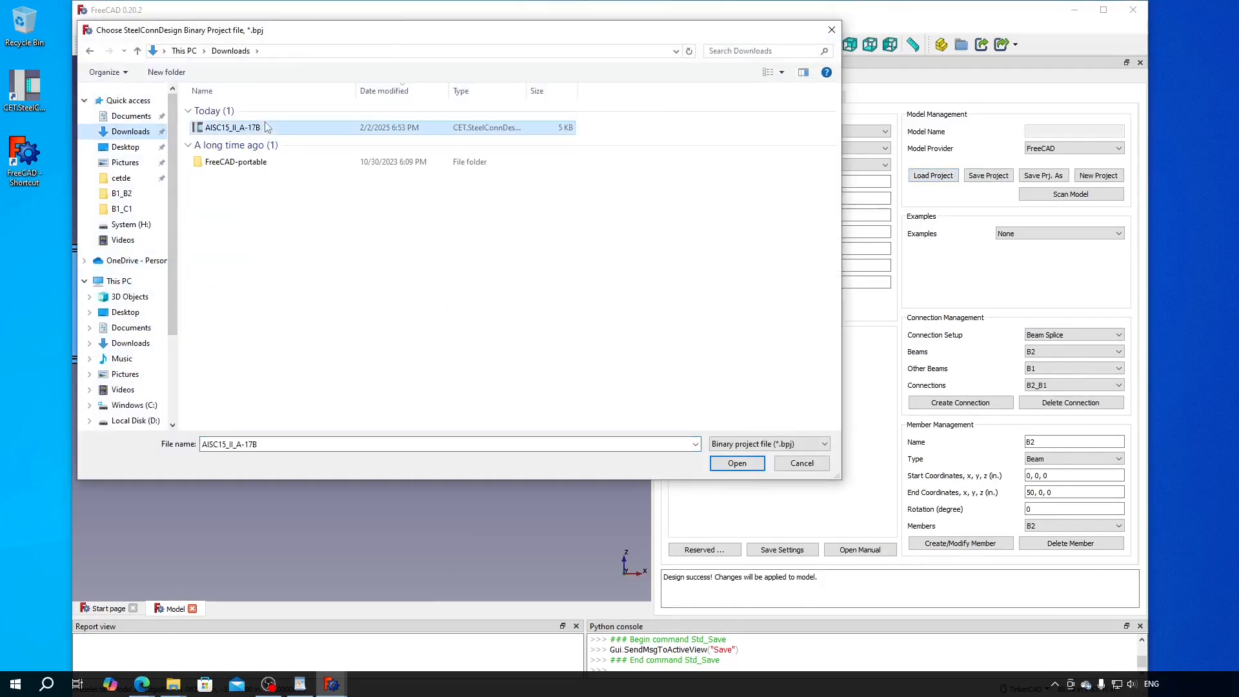
click(736, 463)
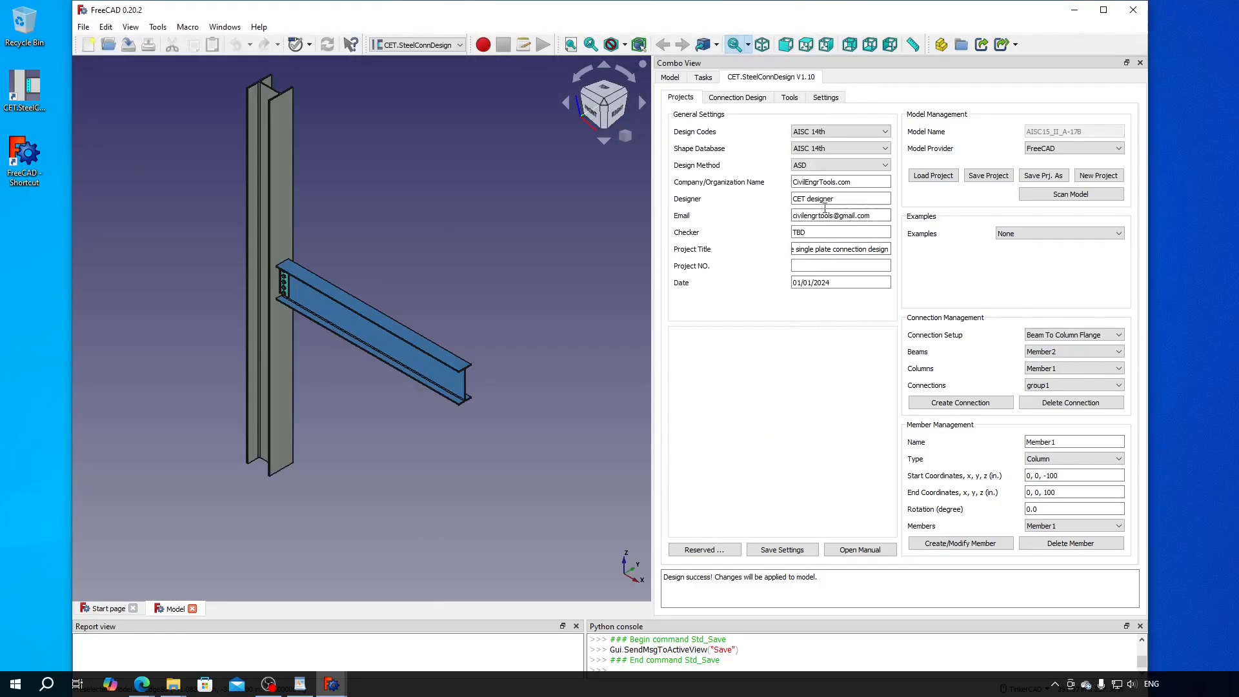
Create the design report for connection group1 and review its general information, connection data and check results
click(743, 99)
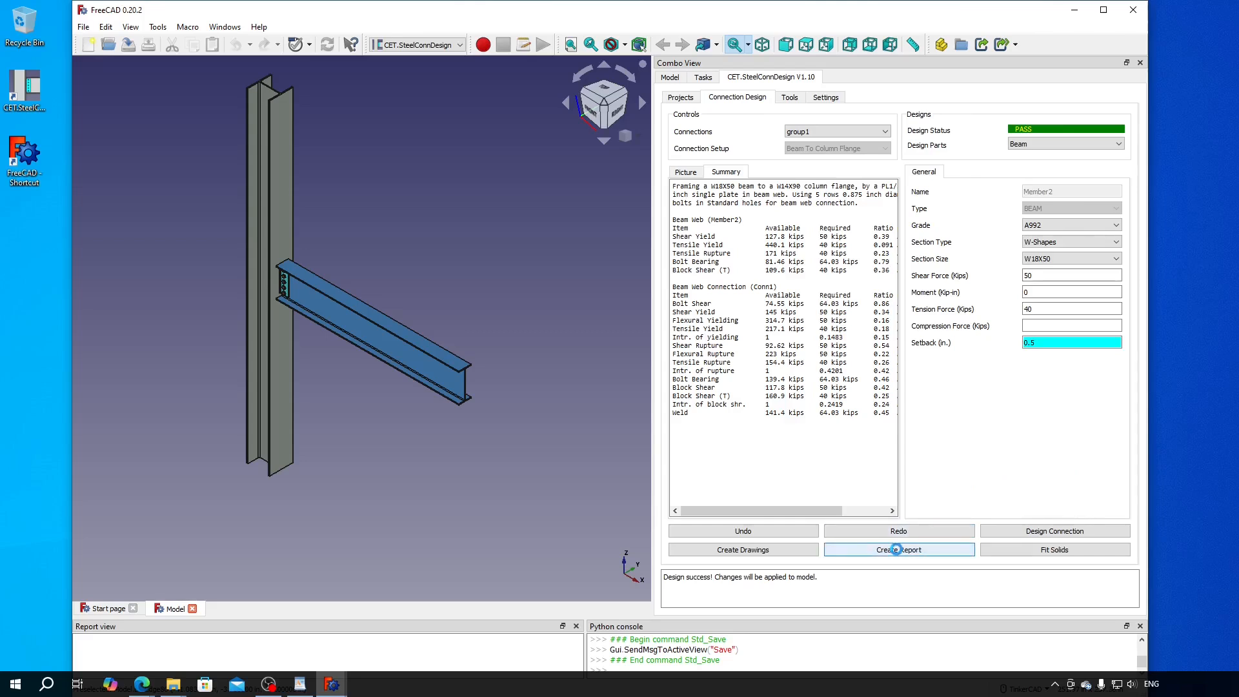
click(895, 550)
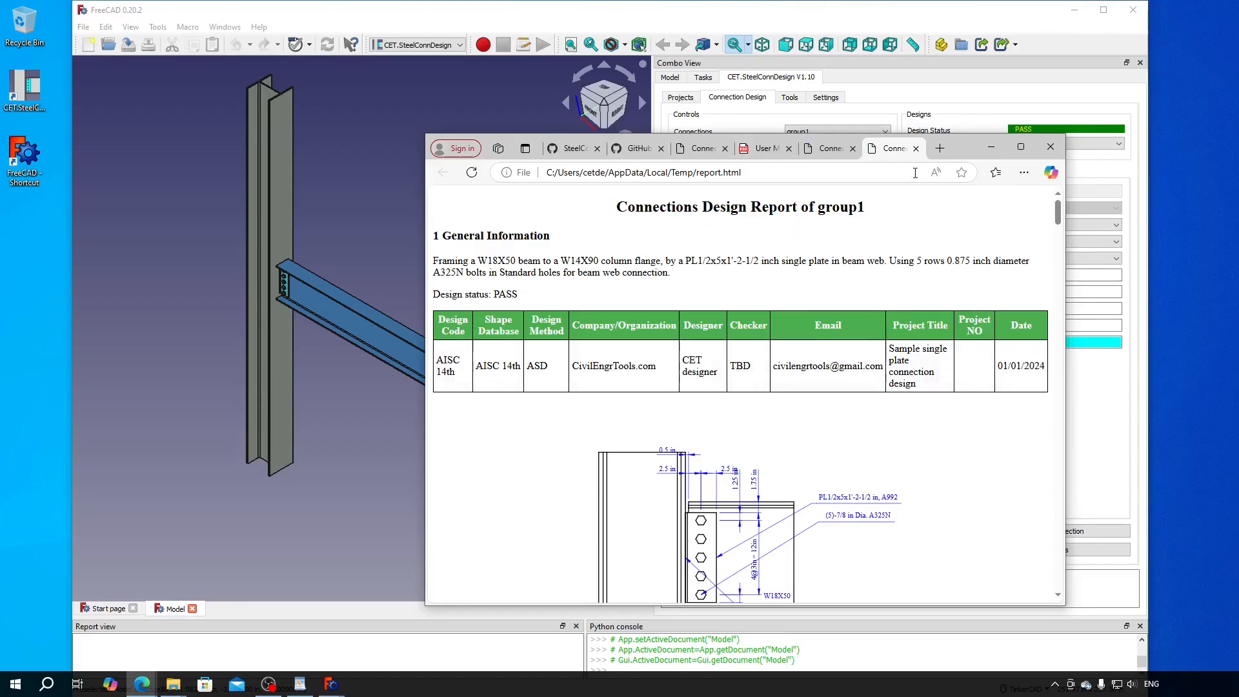
scroll(953, 427, down, 3)
scroll(814, 361, up, 1)
scroll(812, 361, up, 4)
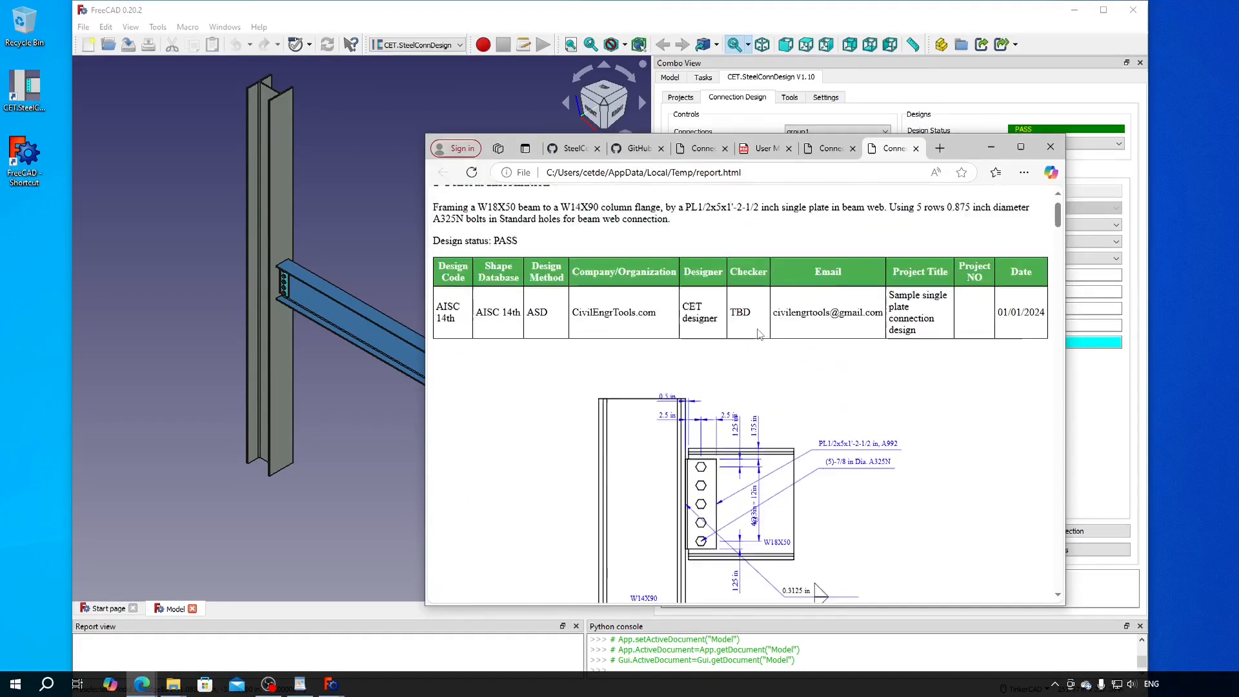
scroll(843, 379, down, 6)
scroll(846, 458, down, 10)
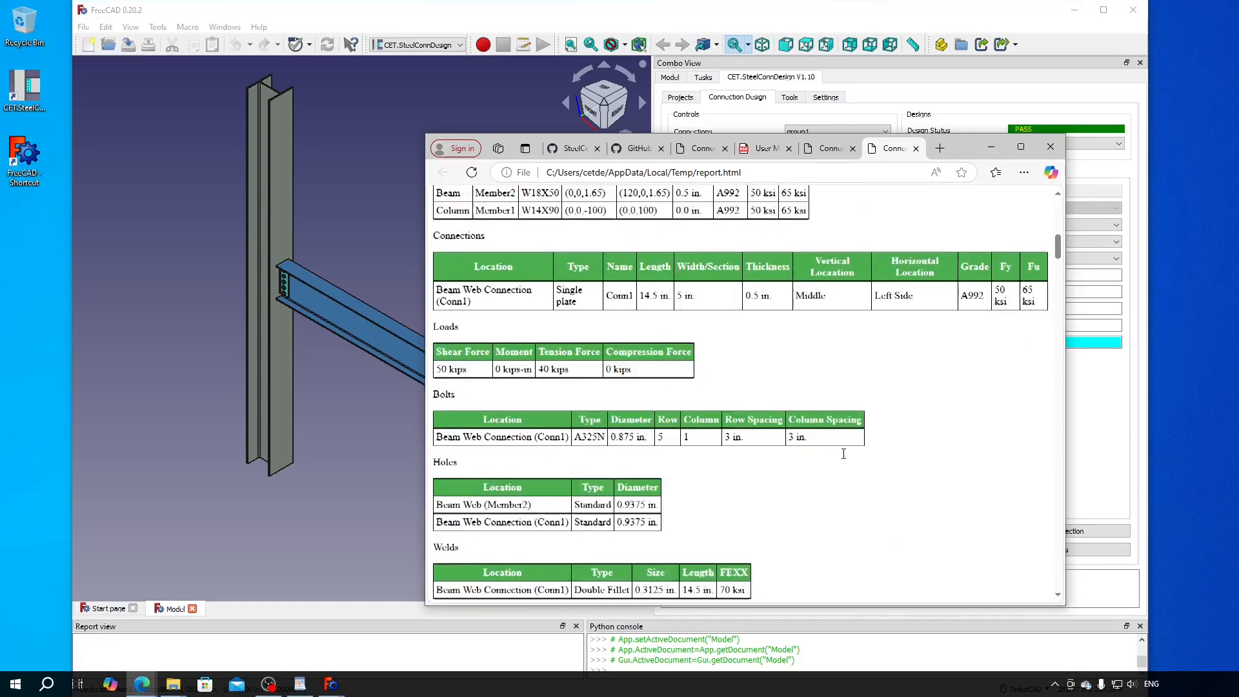
scroll(844, 452, down, 3)
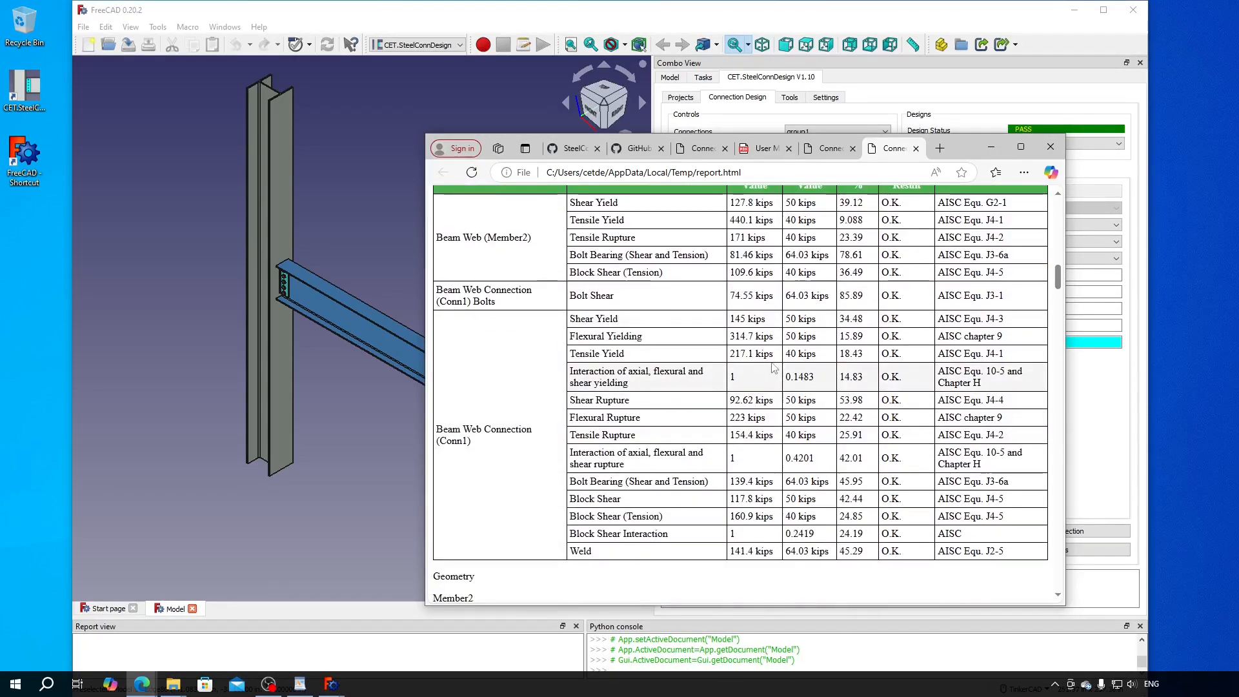
Separate User Manual.pdf into its own browser window and read verification problem 6.2 for the single-plate beam-to-column-flange connection
click(824, 153)
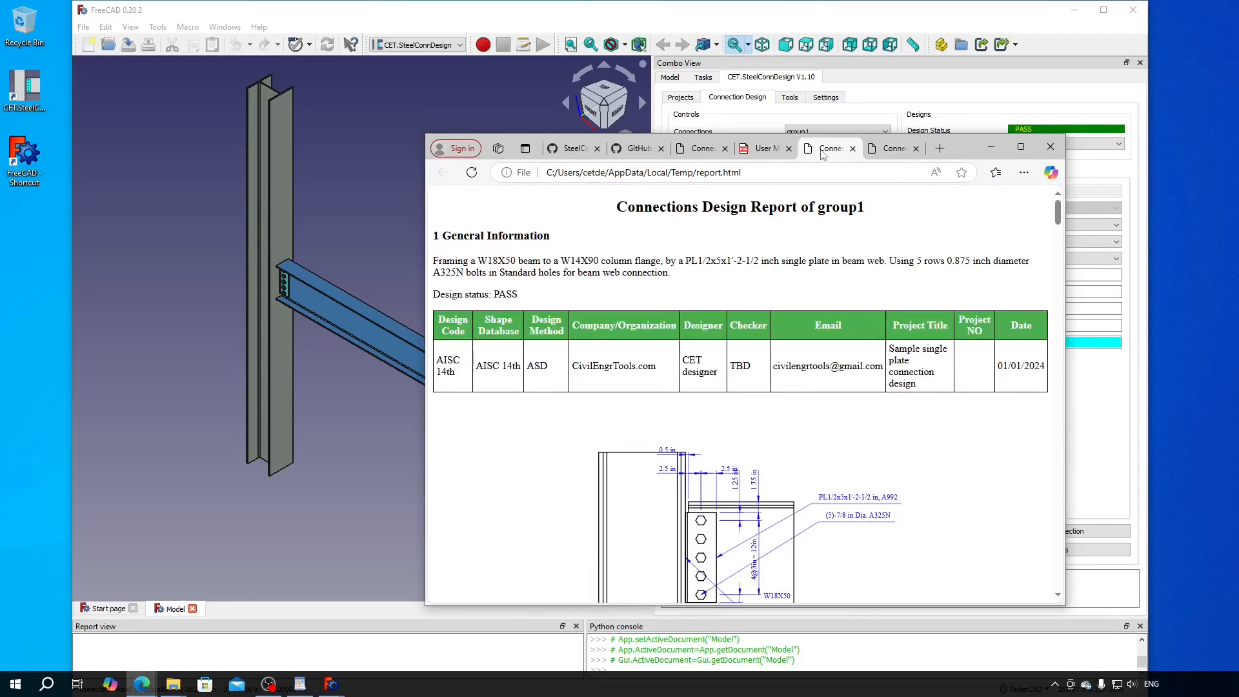
click(764, 151)
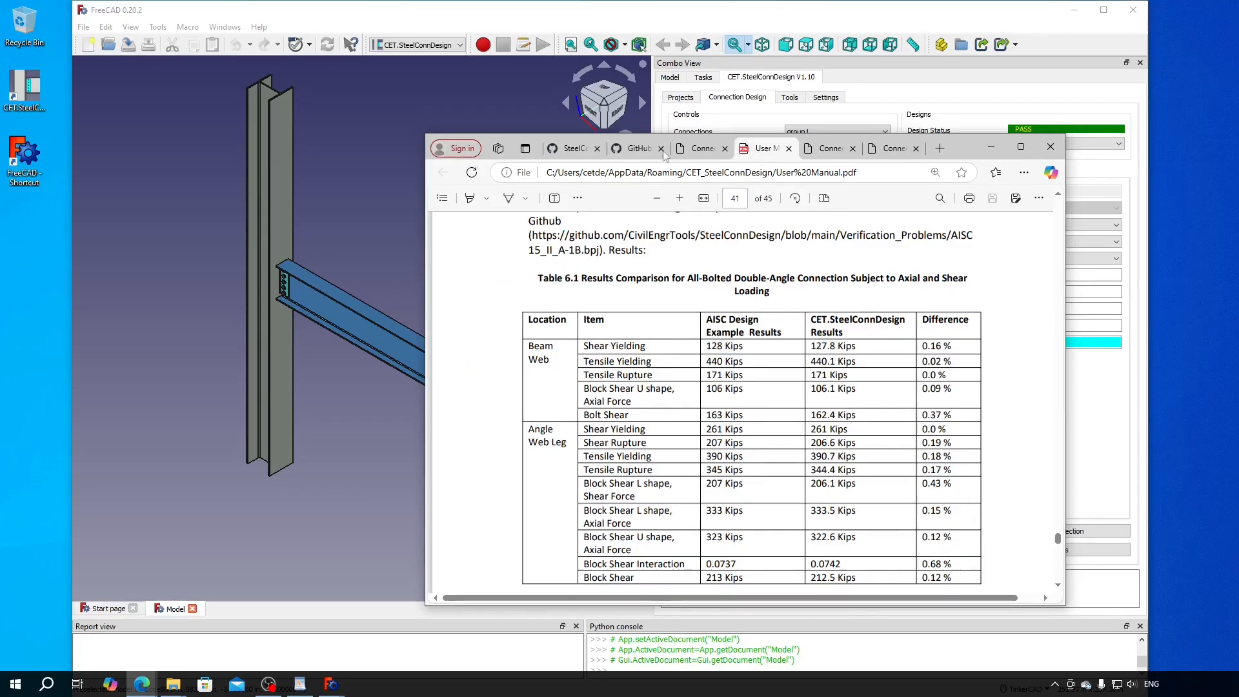
drag(764, 148, 258, 143)
scroll(344, 355, down, 6)
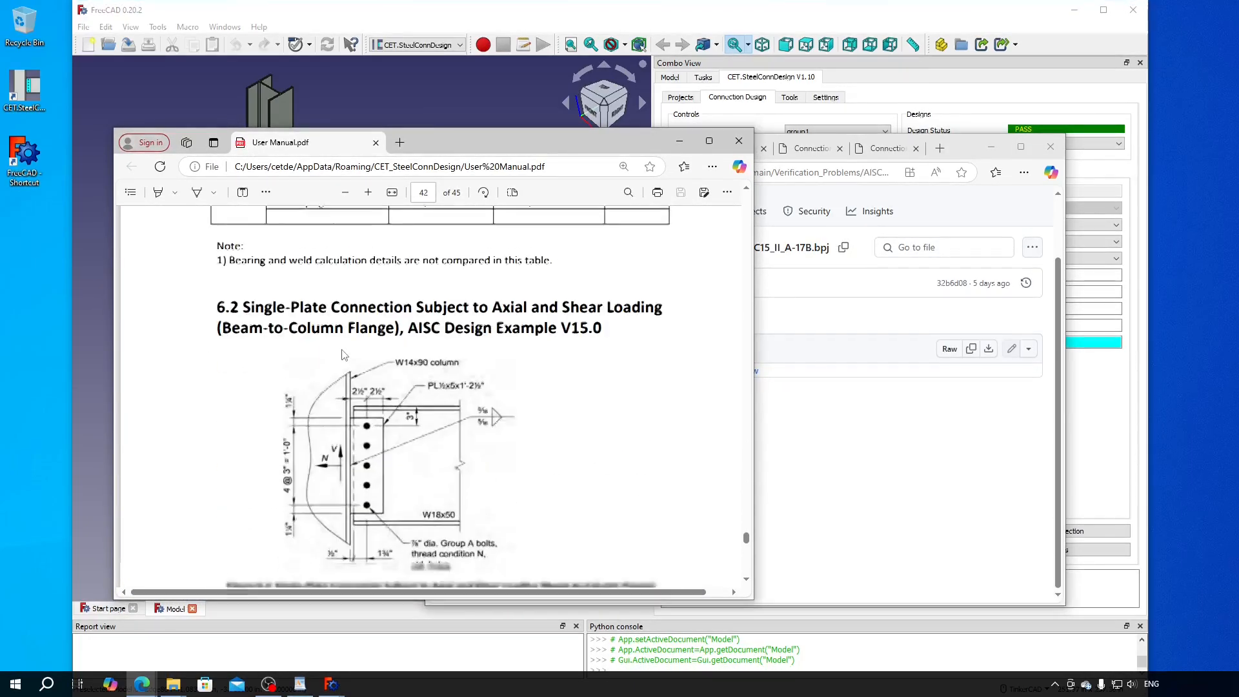
scroll(344, 355, down, 1)
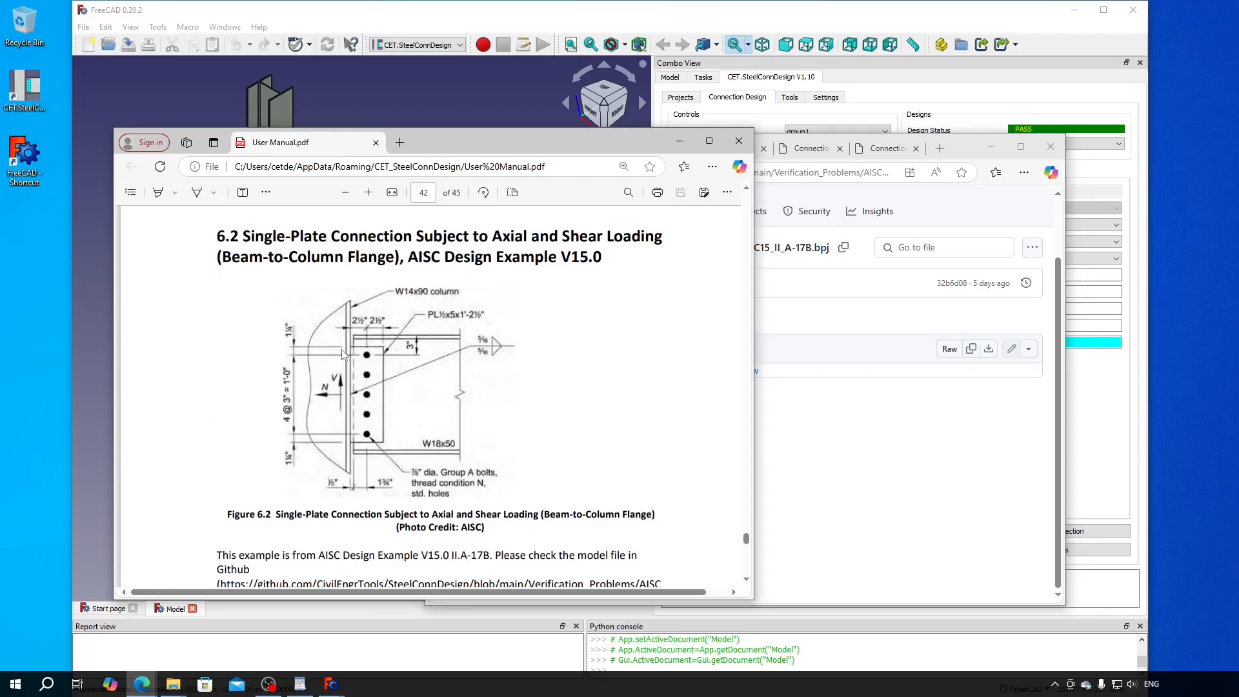
scroll(344, 355, down, 1)
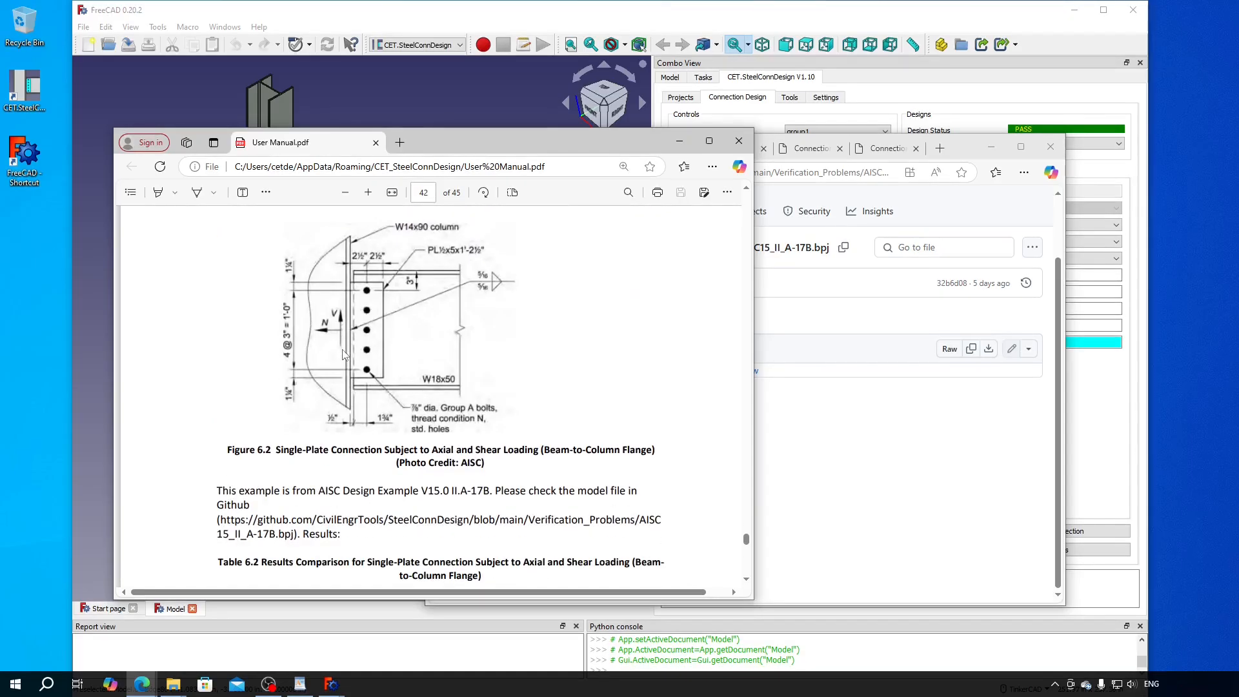
scroll(344, 355, down, 1)
Bring up the report's Member2 force and stress check table and the manual's Table 6.2 for comparison
click(950, 501)
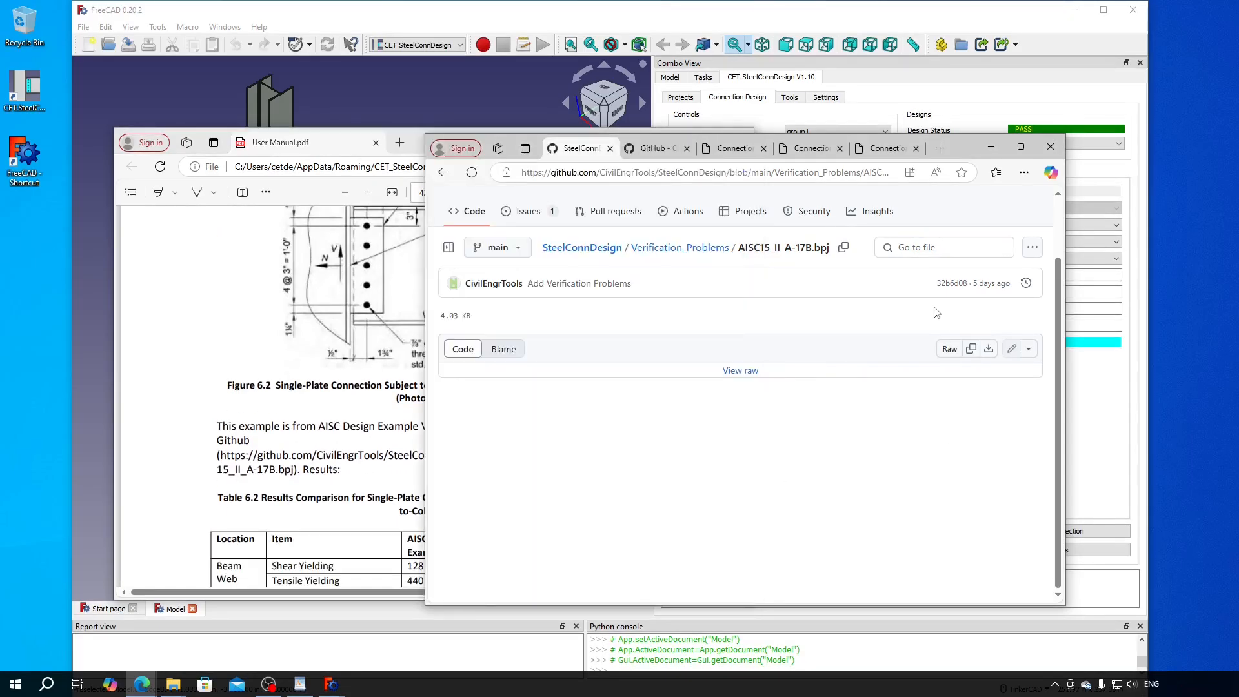
click(888, 147)
scroll(885, 206, up, 1)
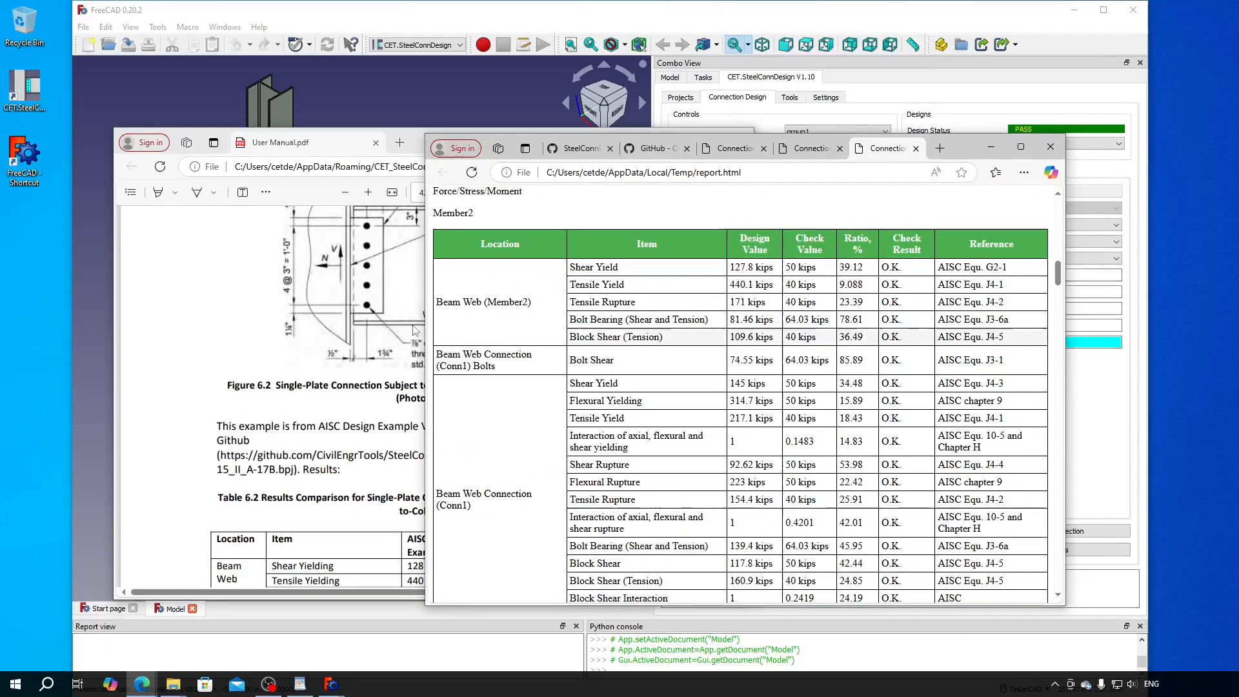
click(276, 234)
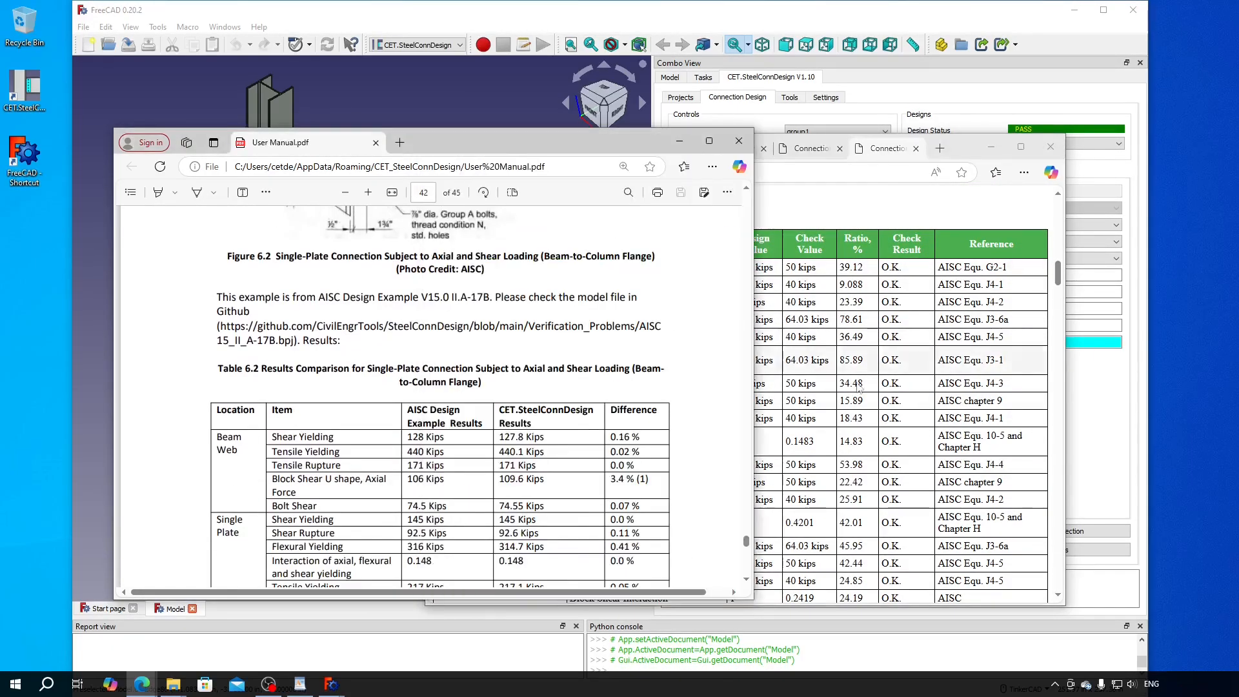
scroll(864, 387, down, 1)
scroll(555, 361, up, 1)
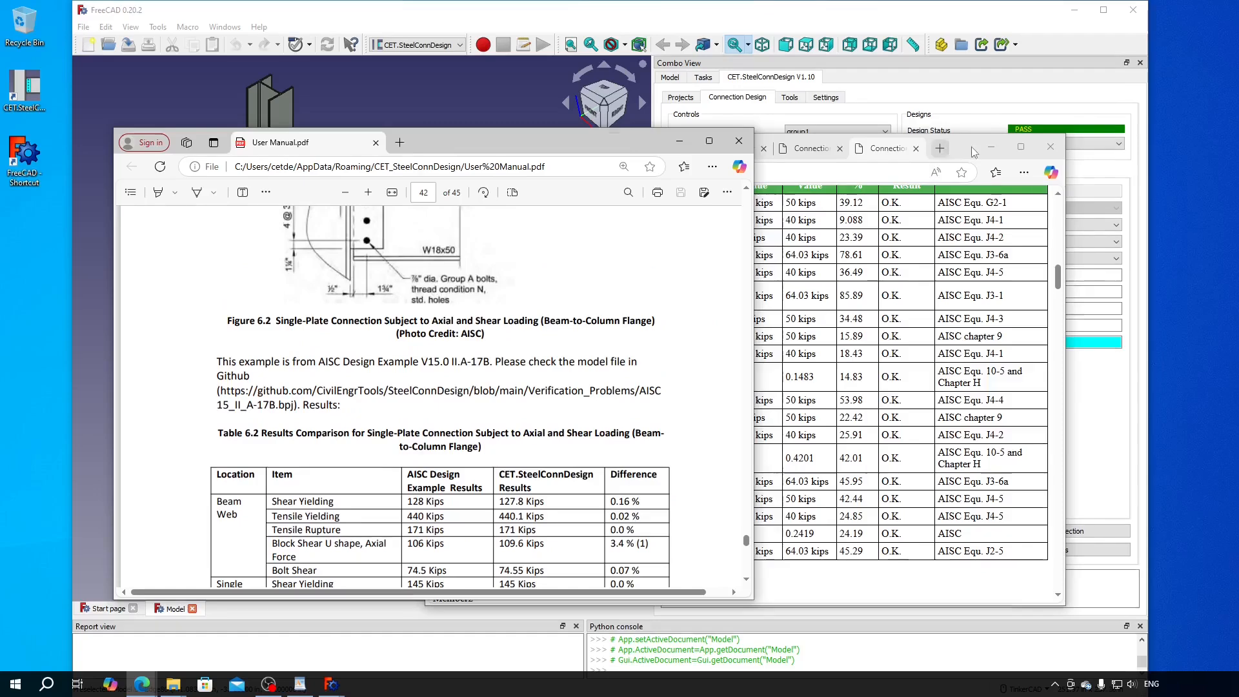
Arrange the manual and report windows side by side and compare the Table 6.2 results with the report's design values
drag(955, 148, 1055, 167)
drag(535, 139, 459, 131)
scroll(839, 374, down, 1)
scroll(488, 435, down, 4)
scroll(979, 511, up, 2)
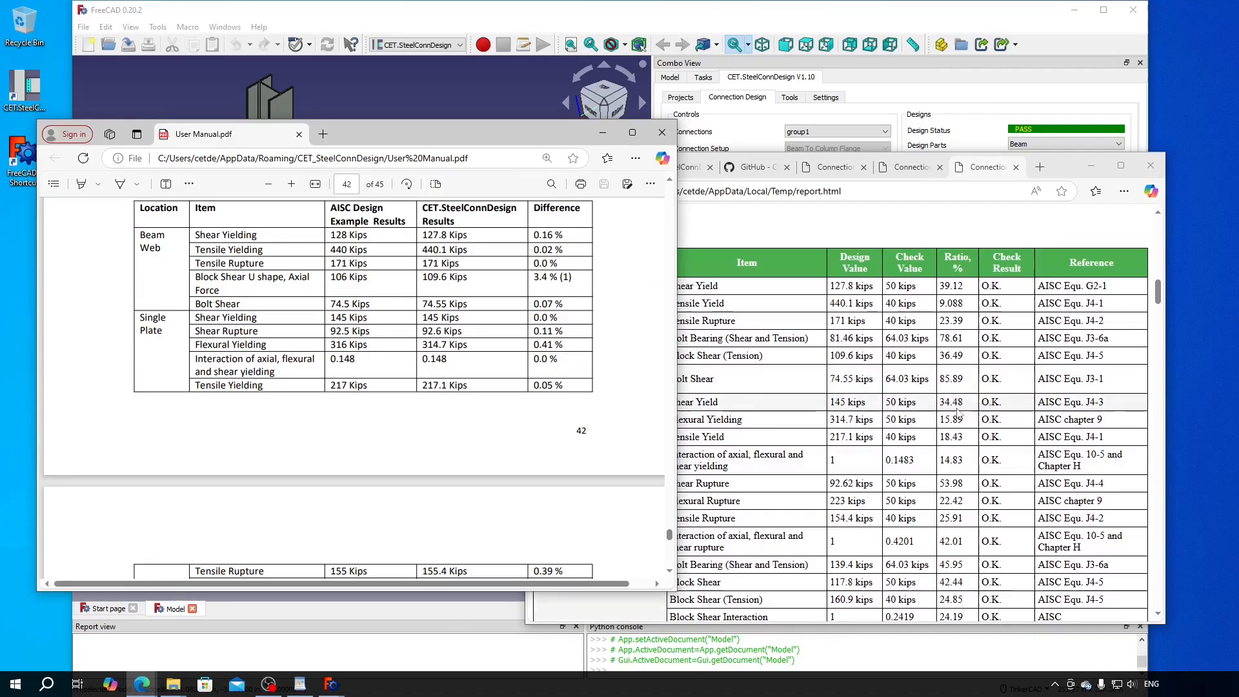
scroll(626, 485, down, 1)
scroll(626, 485, up, 1)
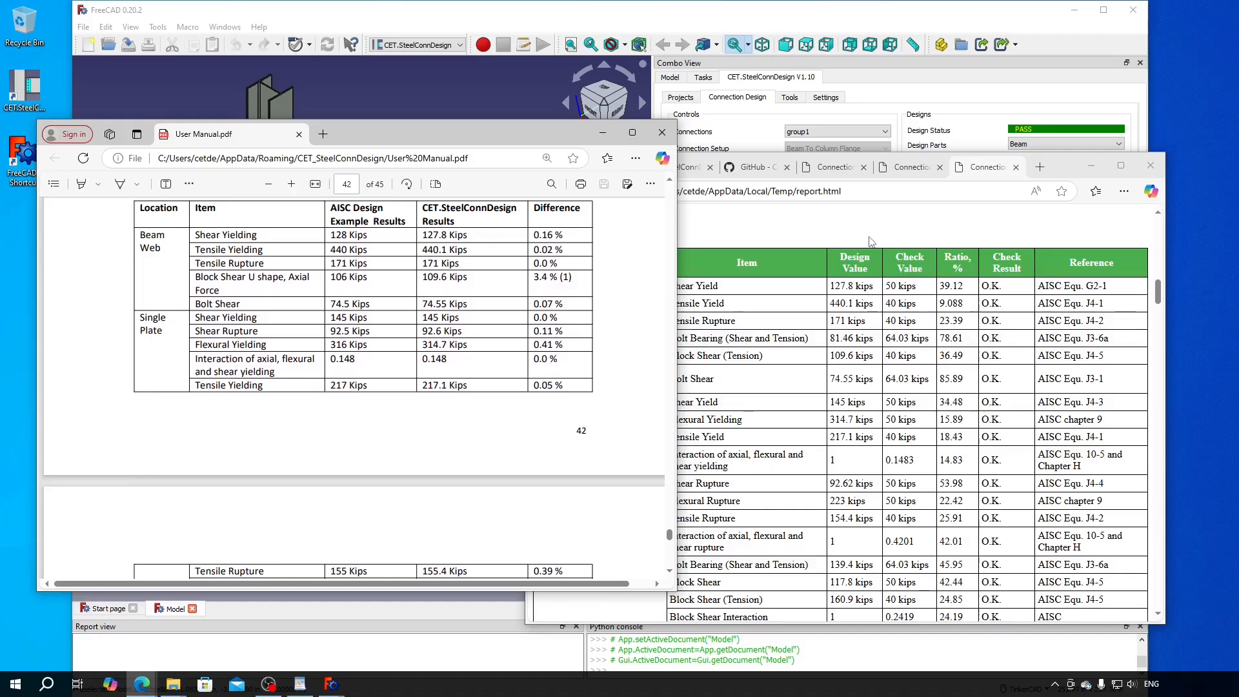
Show the Verification_Problems file list on GitHub, then minimise both browser windows to return to FreeCAD
click(676, 168)
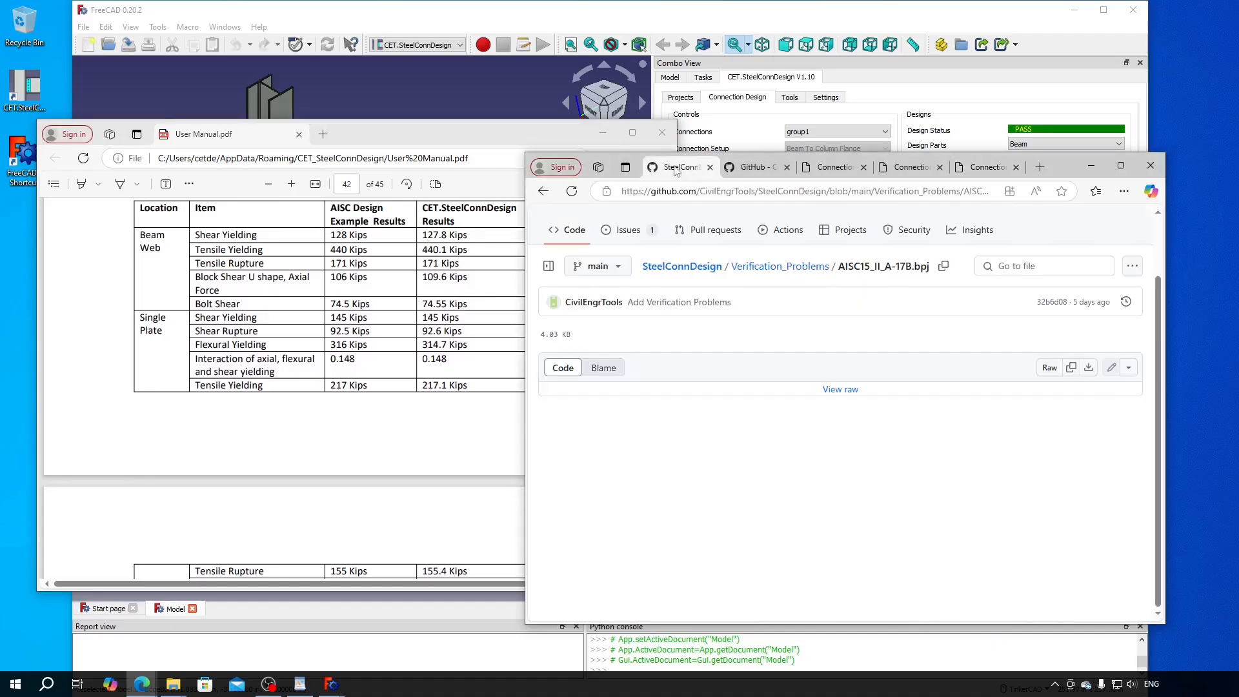
click(773, 274)
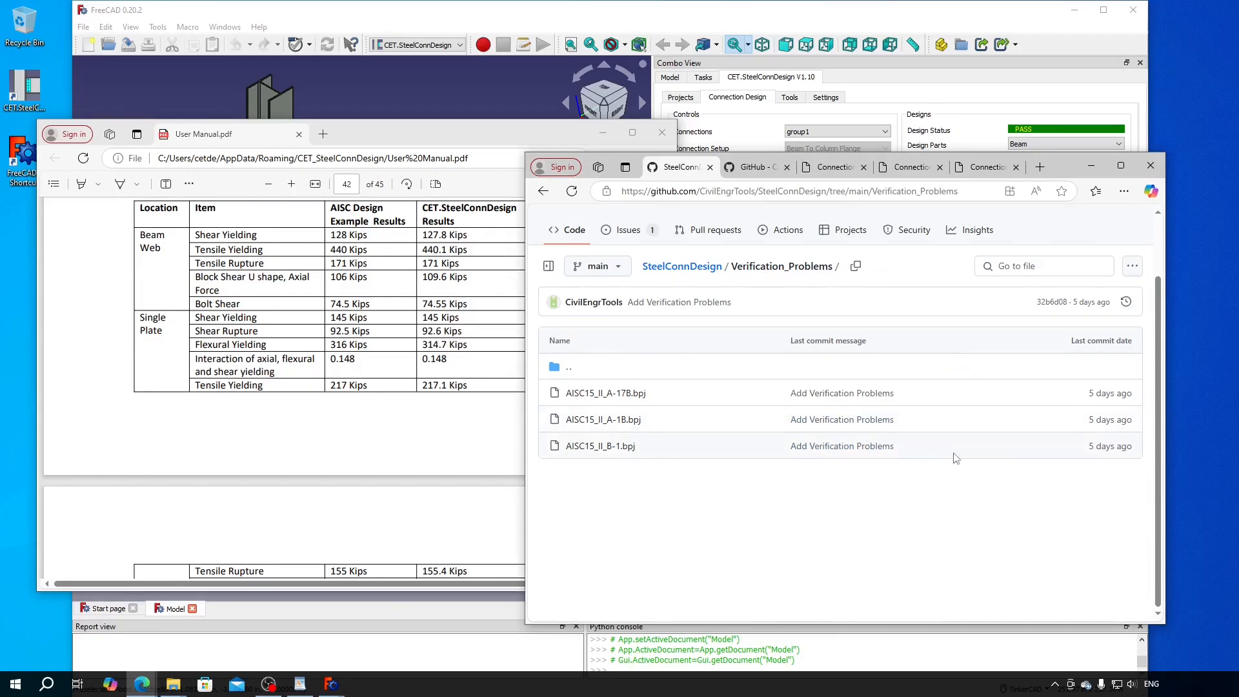
click(1091, 167)
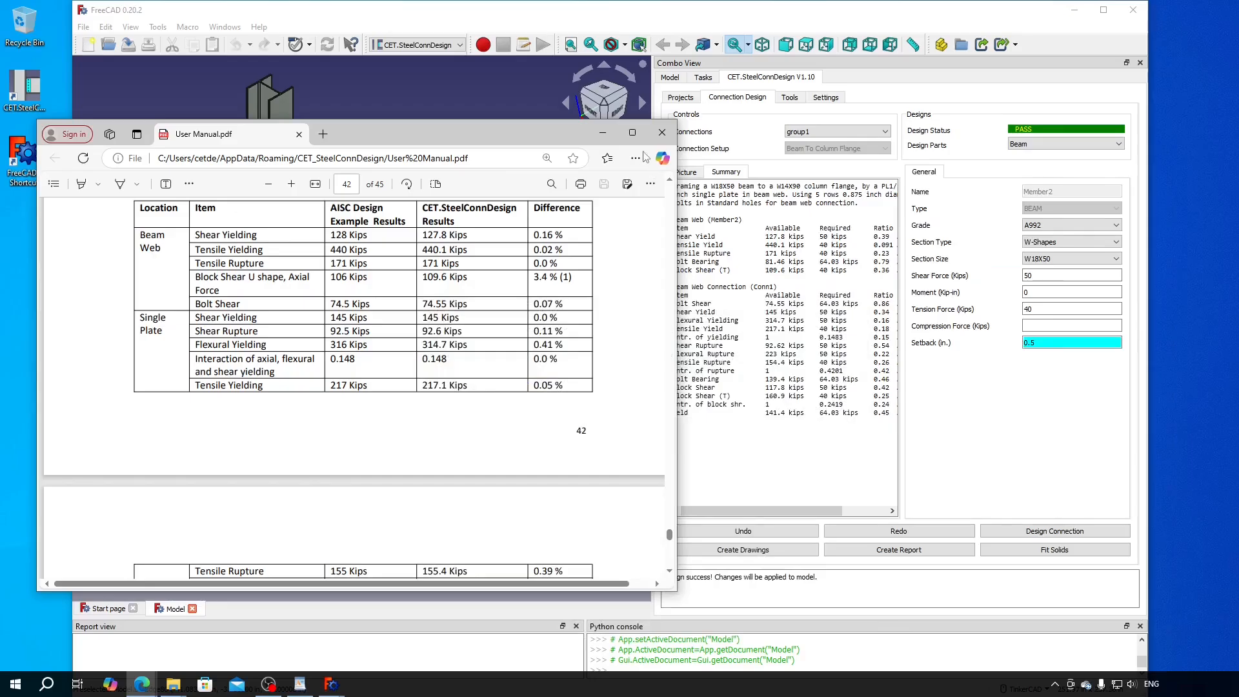
click(602, 136)
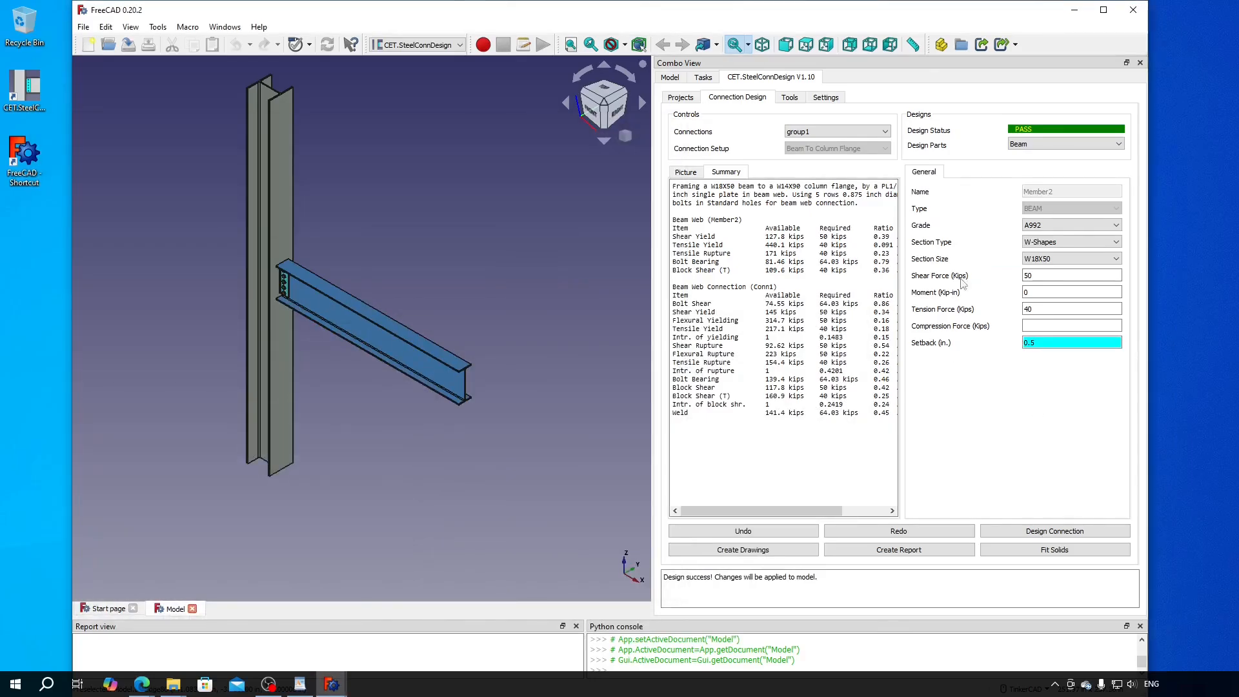
Open the 3D object and drawing settings and examine the bolted single-plate connection at the column flange up close
click(829, 97)
scroll(196, 359, up, 2)
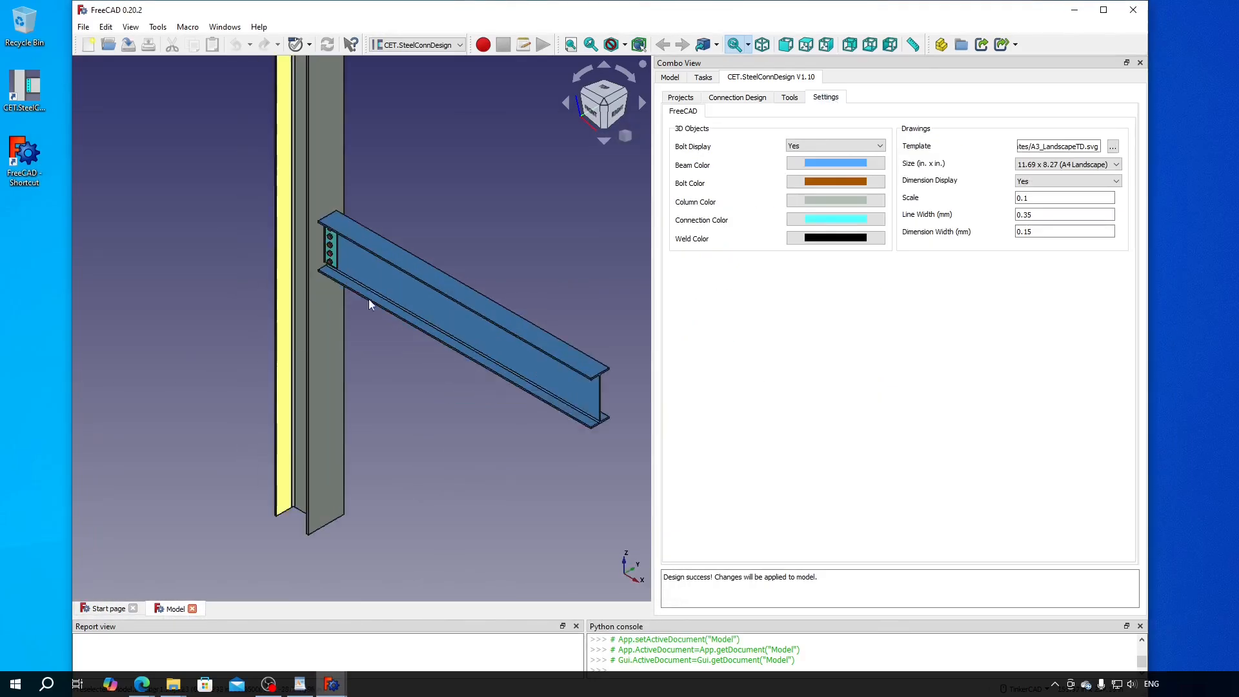
click(786, 43)
scroll(546, 215, up, 3)
middle_drag(466, 290, 336, 271)
right_drag(336, 271, 249, 342)
scroll(390, 277, up, 3)
right_drag(390, 275, 412, 171)
click(456, 222)
scroll(457, 221, down, 5)
Set the bolt display to No and inspect the bolt holes in the connection plate
click(851, 147)
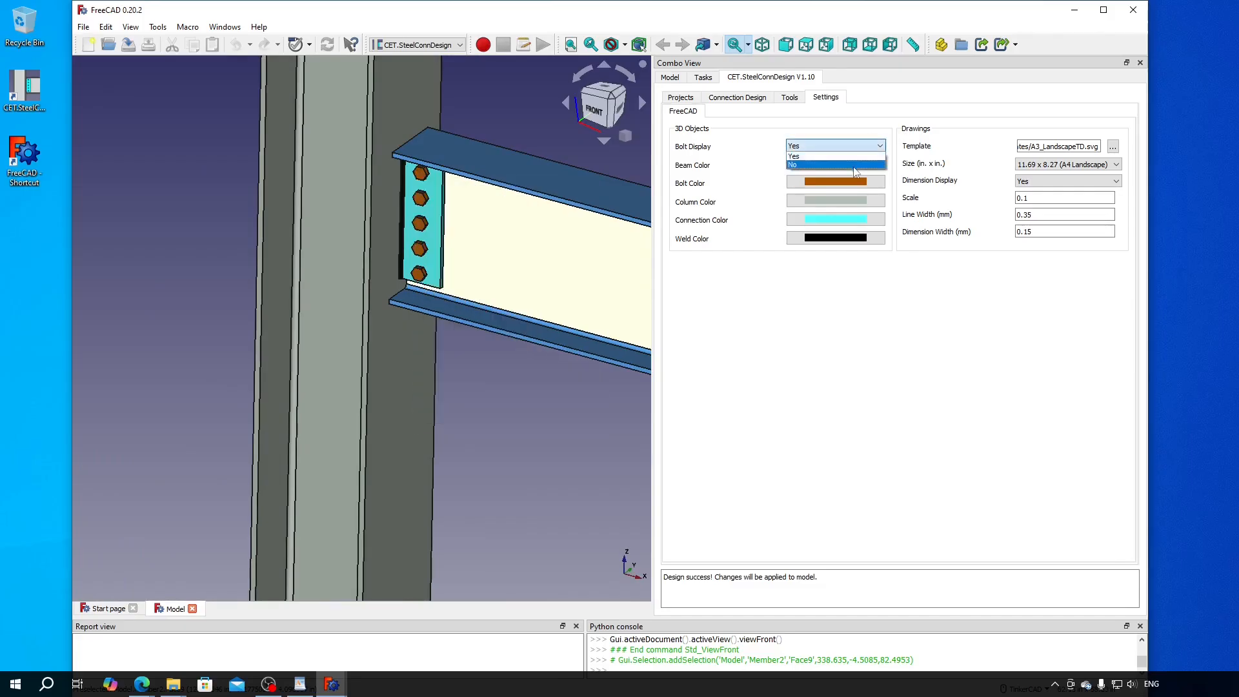
click(856, 165)
scroll(459, 240, up, 2)
scroll(423, 224, up, 2)
mouse_move(409, 186)
right_down()
mouse_move(402, 162)
mouse_move(418, 164)
mouse_move(414, 184)
right_up()
scroll(417, 174, down, 1)
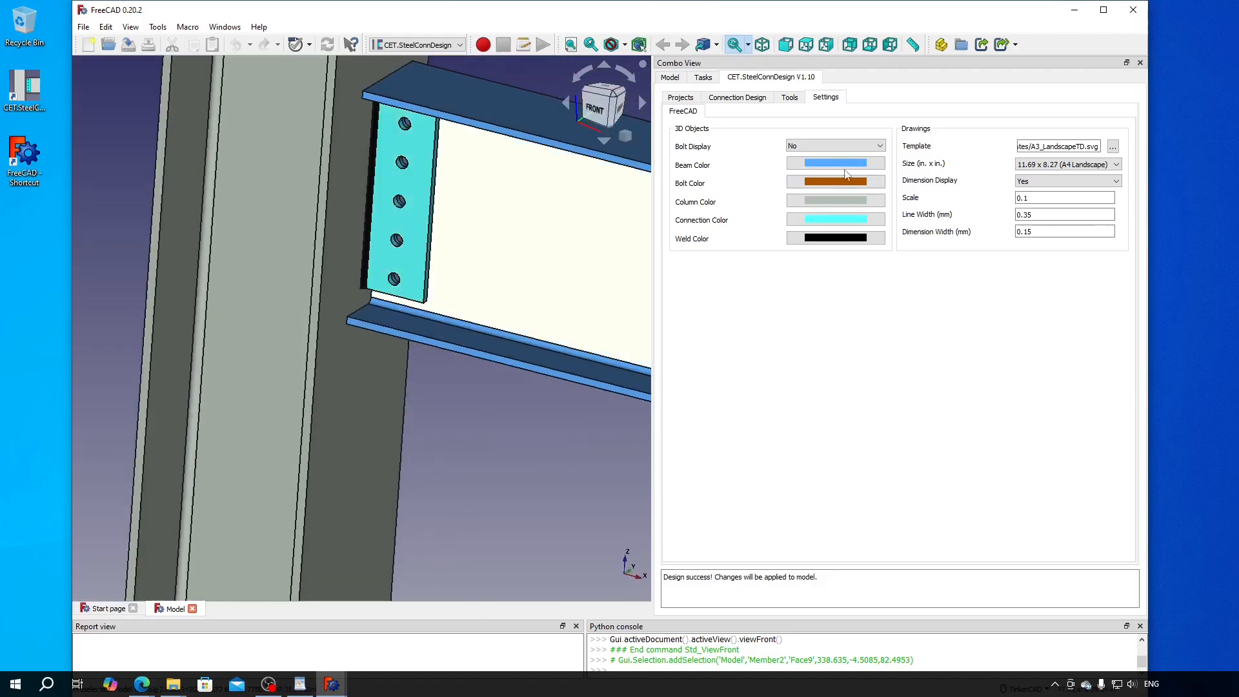
scroll(424, 194, up, 4)
middle_drag(382, 147, 379, 159)
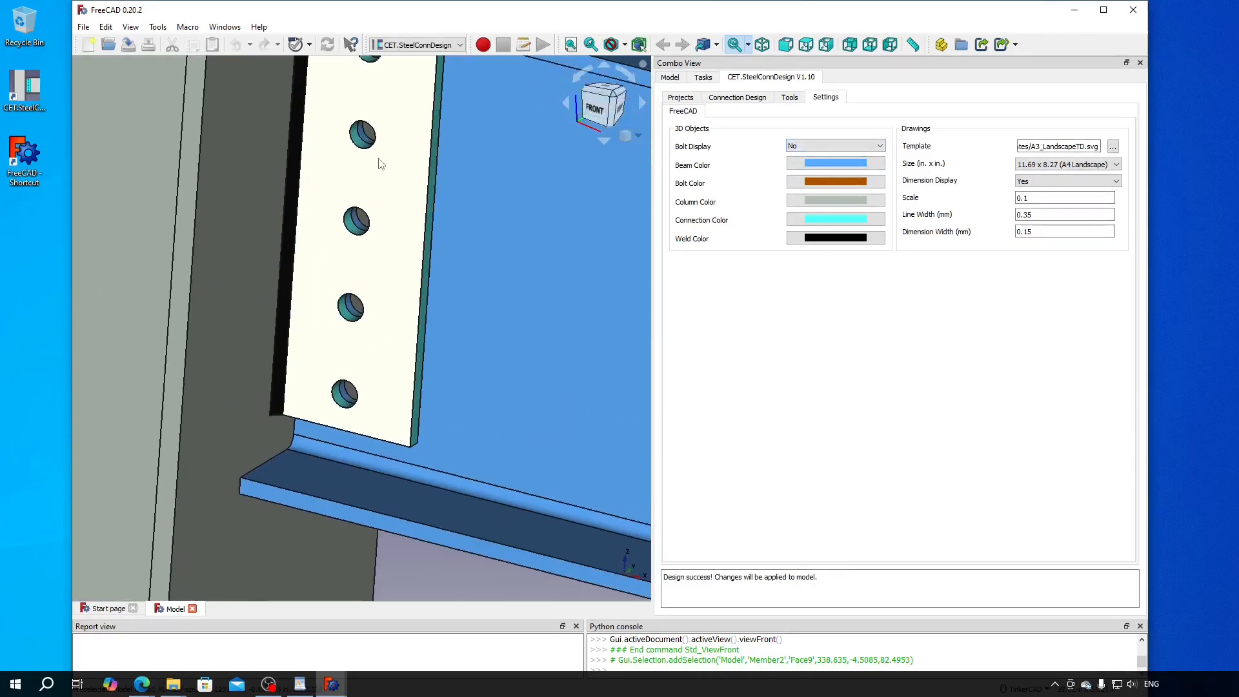
scroll(379, 159, down, 4)
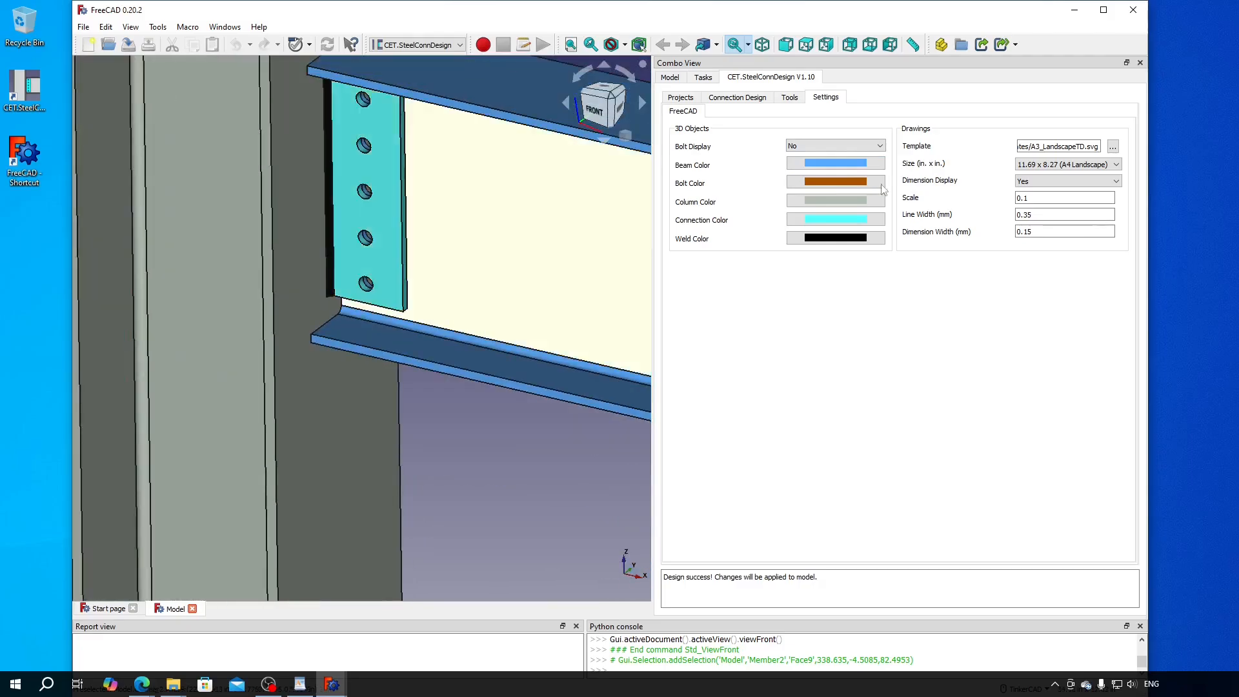
Set the bolt display back to Yes and bring the whole plate into view
click(844, 145)
click(844, 160)
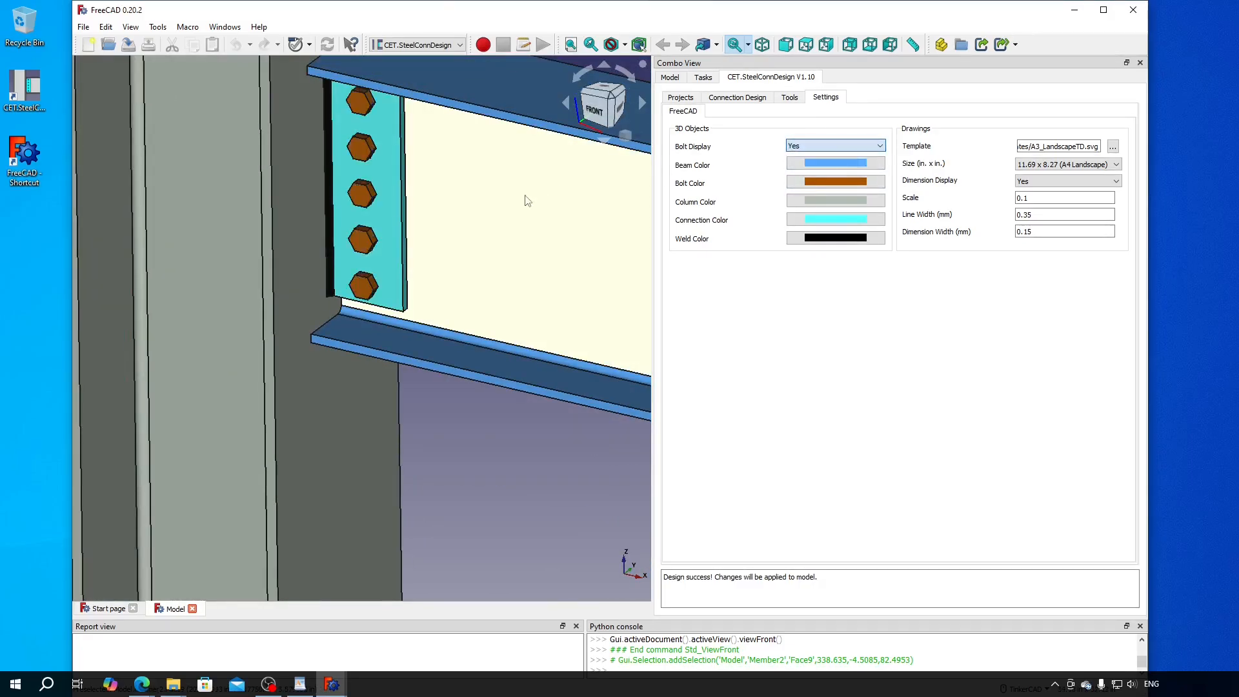
middle_drag(524, 205, 590, 249)
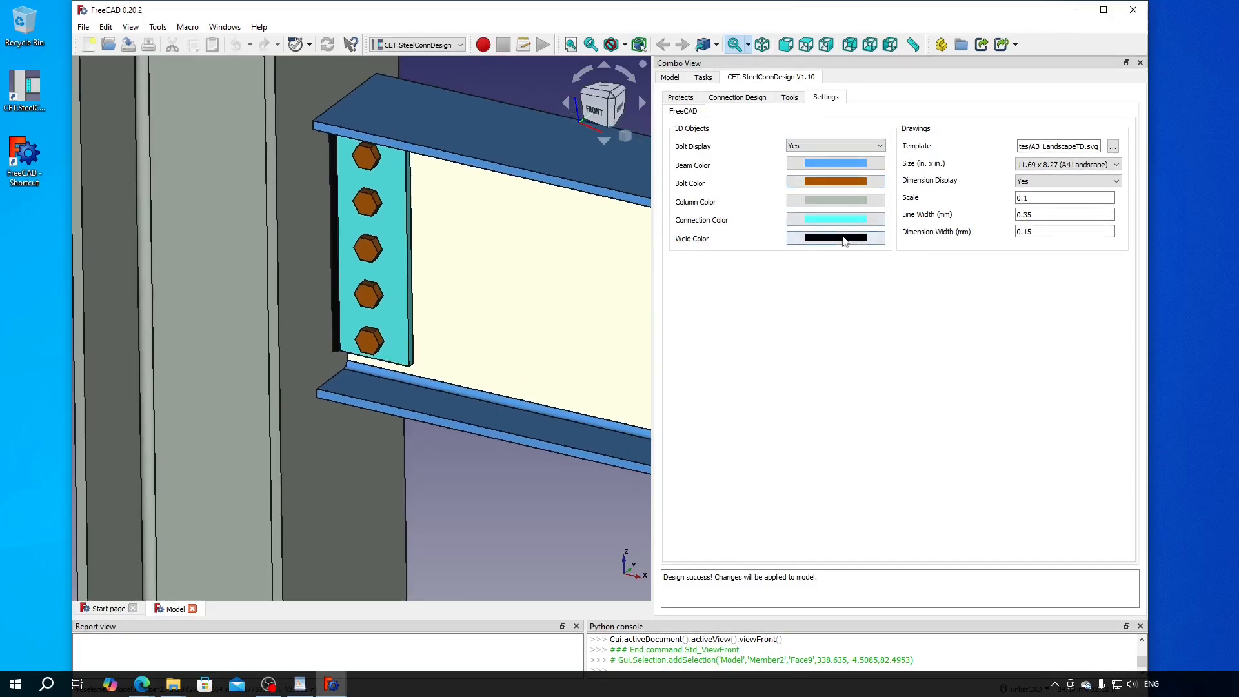
Change the weld color to bright green (#00ff00)
click(846, 238)
click(565, 260)
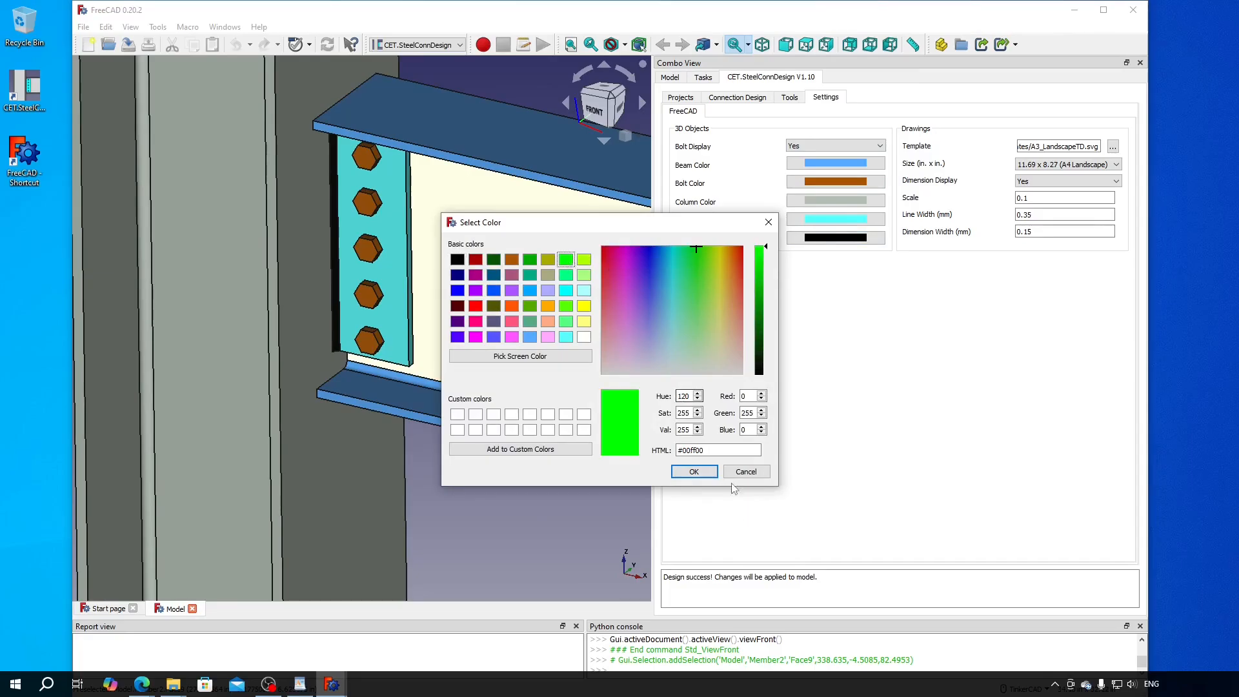
key(Return)
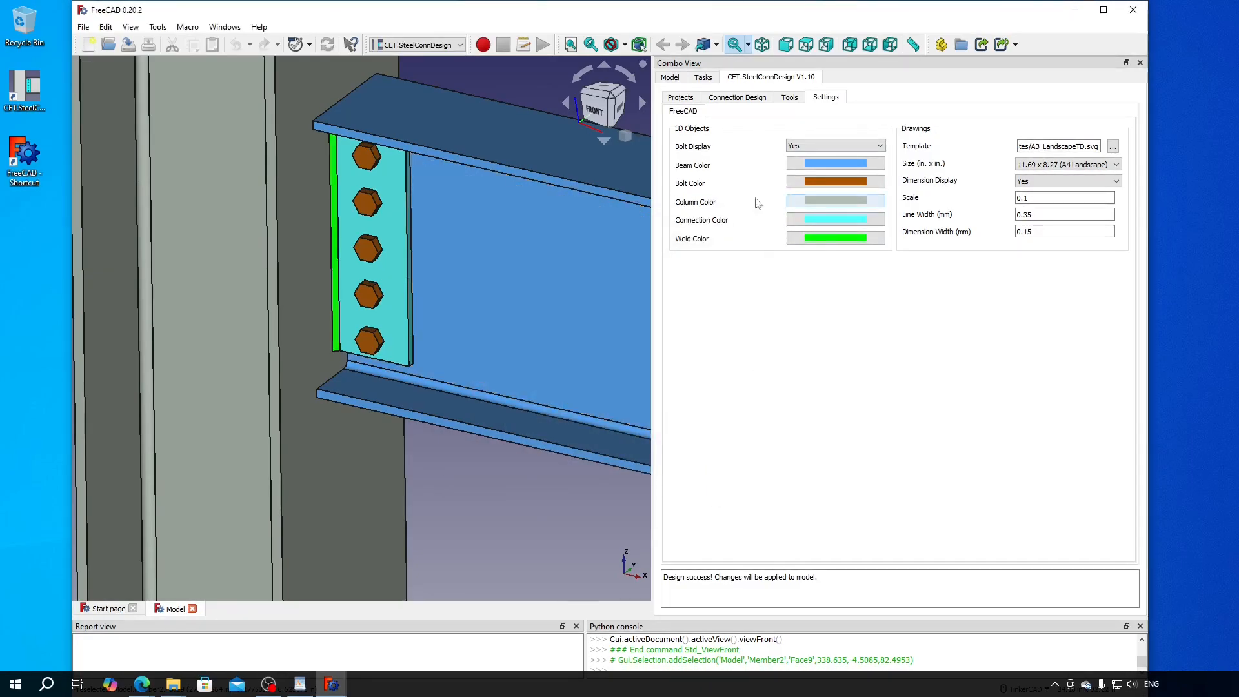
Change the column color to dark green (#005500) and check it on the model
click(842, 203)
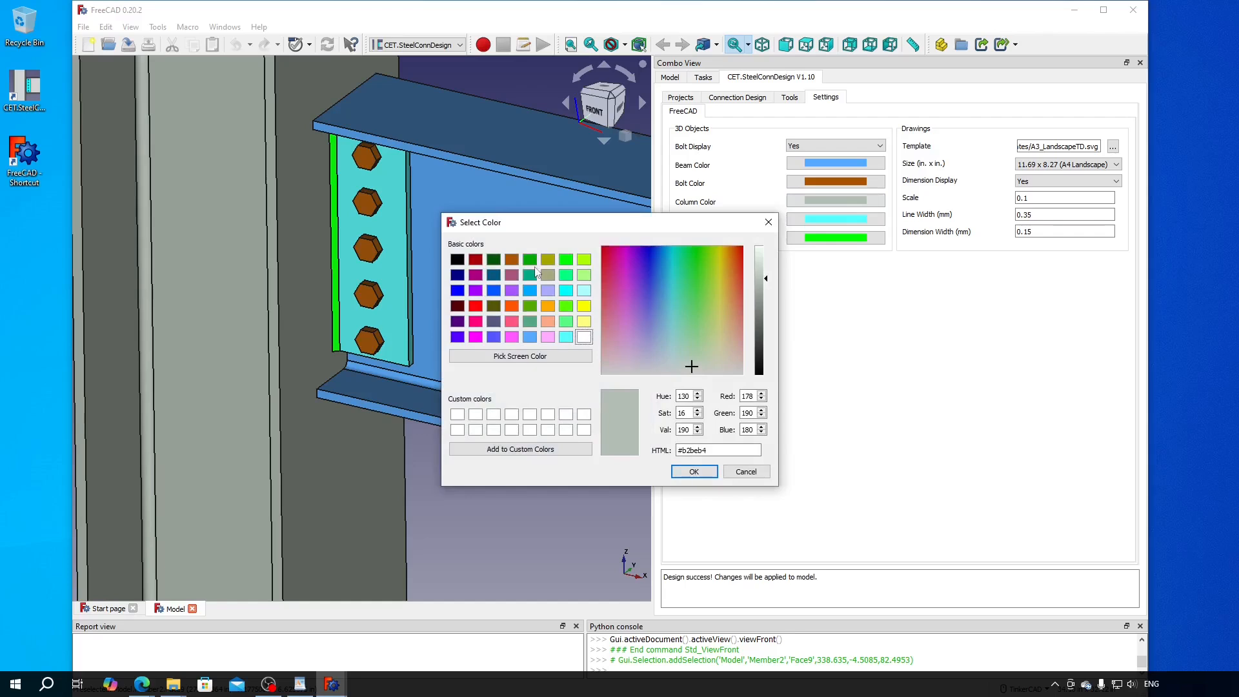
click(494, 260)
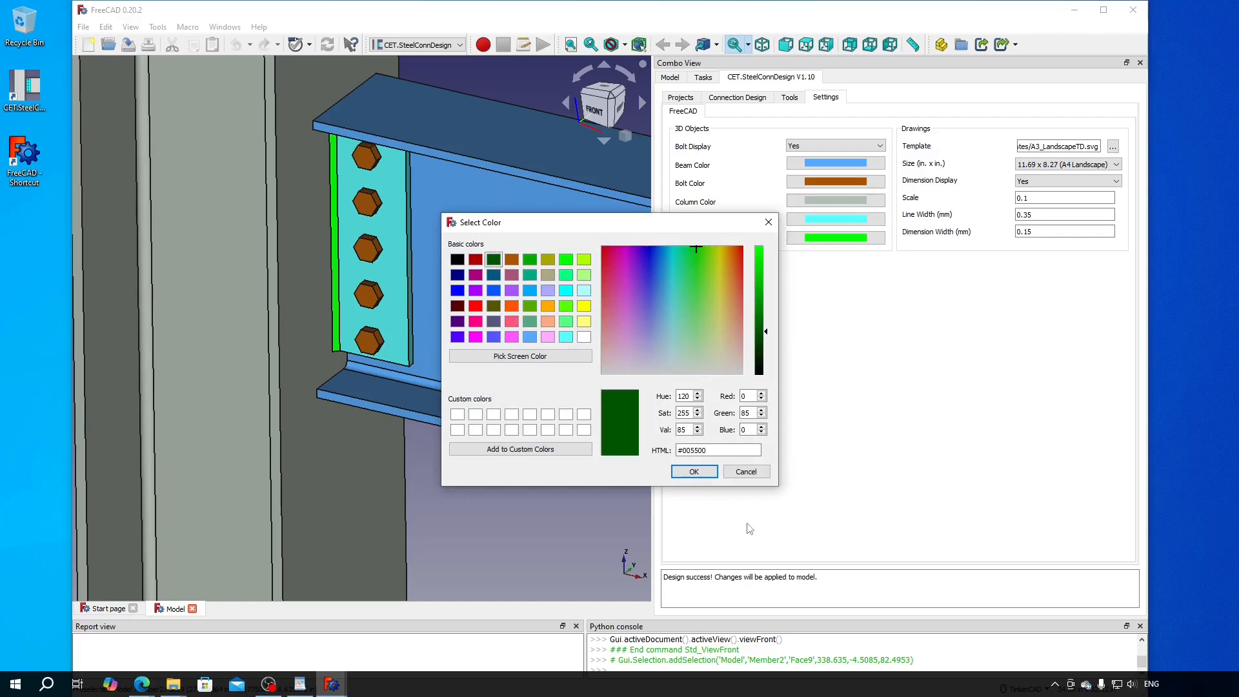
click(699, 475)
scroll(567, 494, down, 3)
right_drag(549, 476, 498, 437)
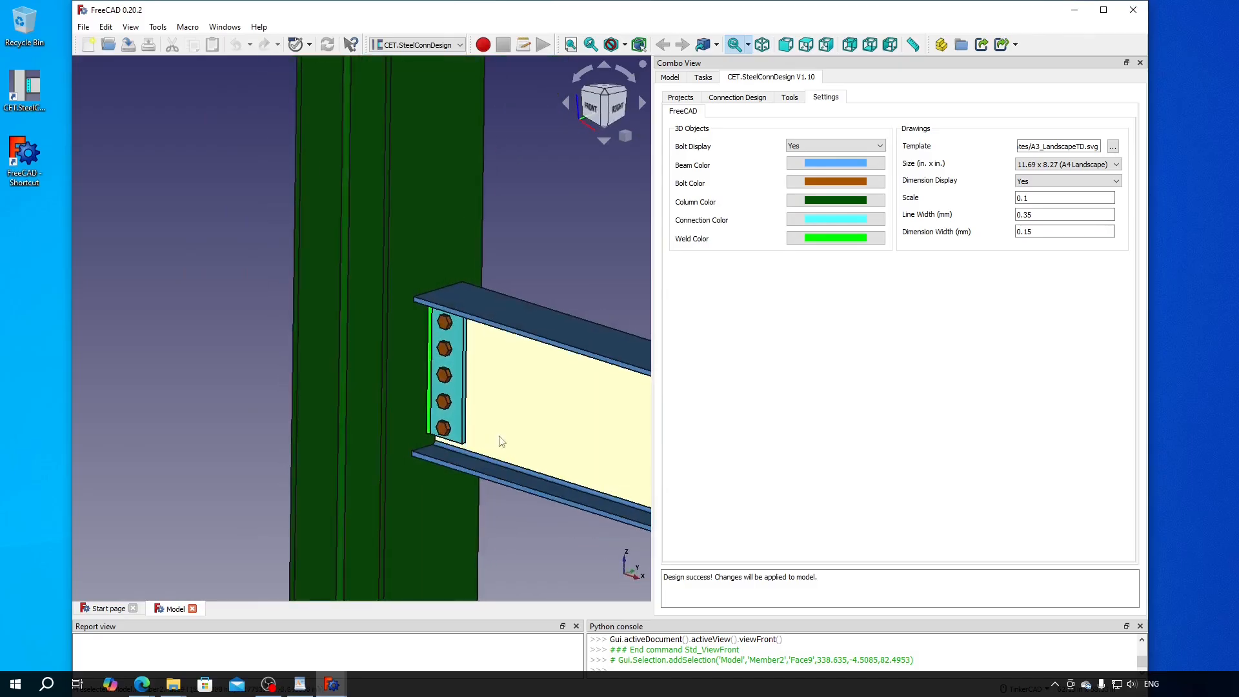
scroll(610, 408, up, 2)
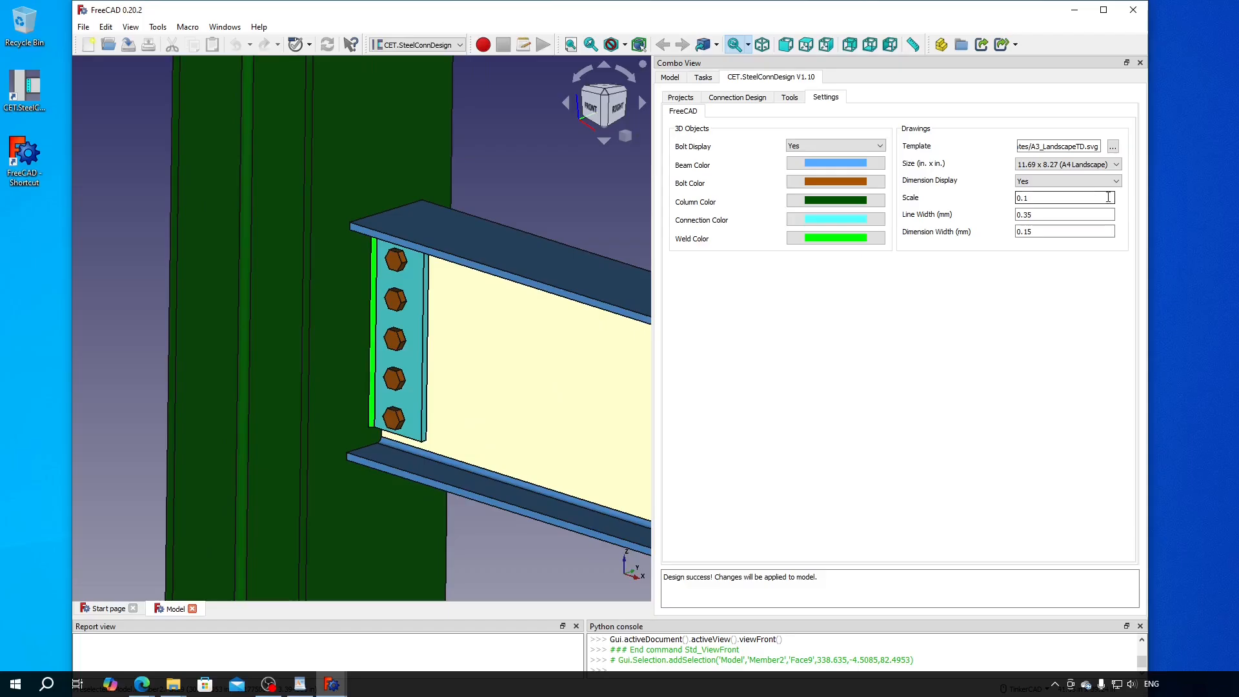
Set the bolt display of the 3D objects and the dimension display of the drawings to No
click(836, 145)
click(832, 161)
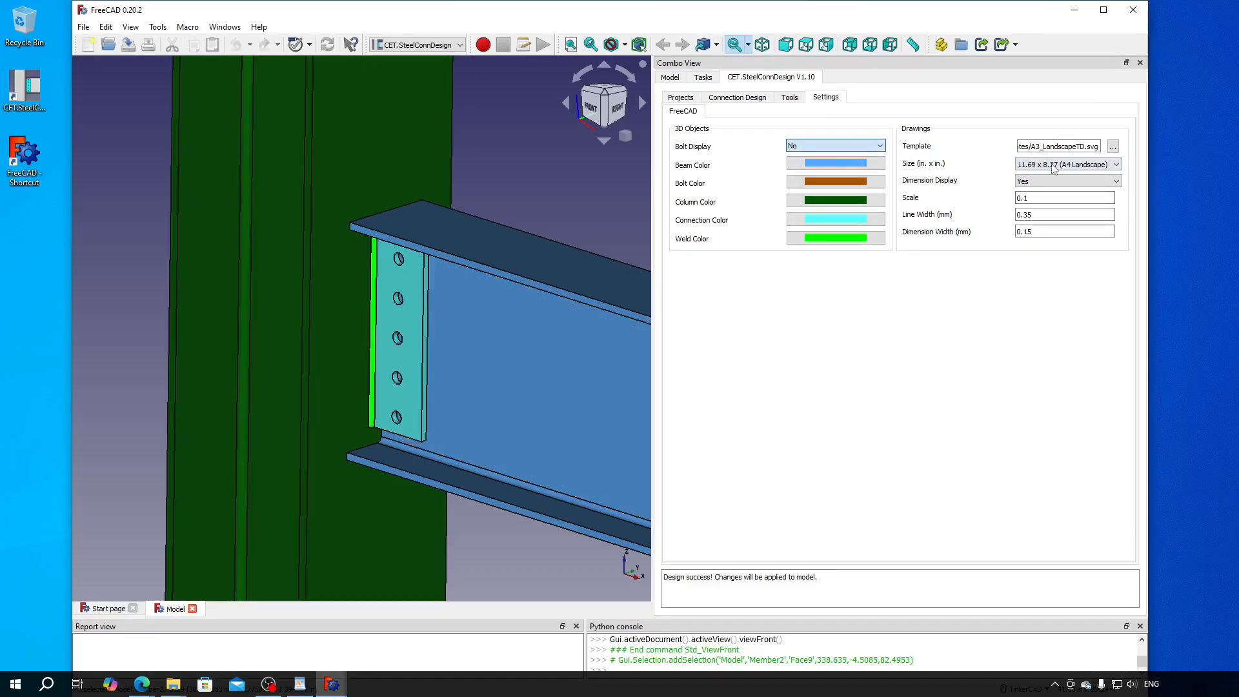
click(1053, 181)
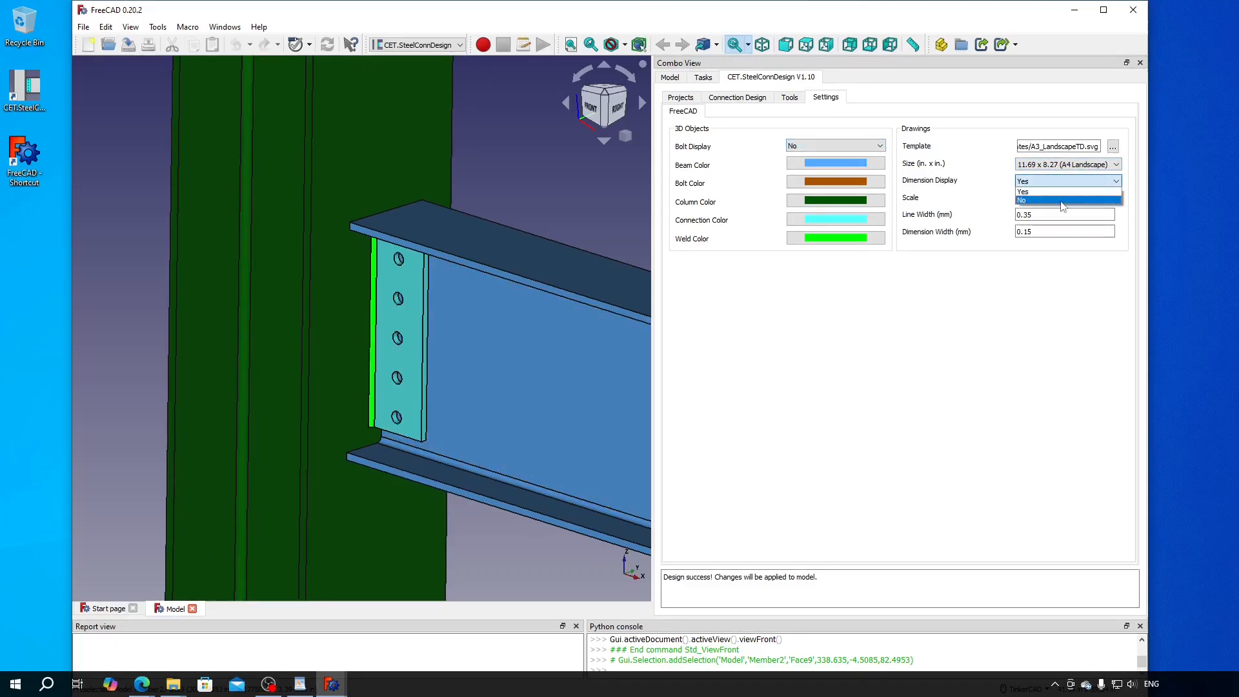
click(1062, 201)
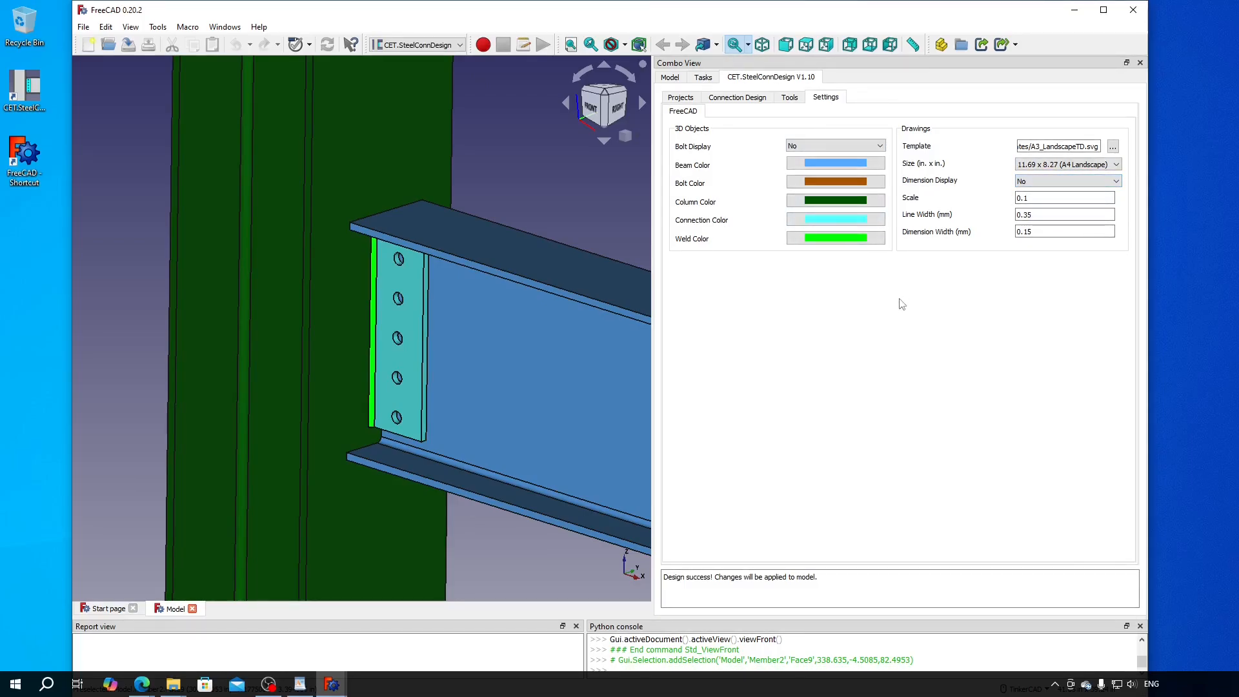
Create the drawings for connection group1 and save them over B1_C1.FCStd in the B1_C1 folder
click(738, 97)
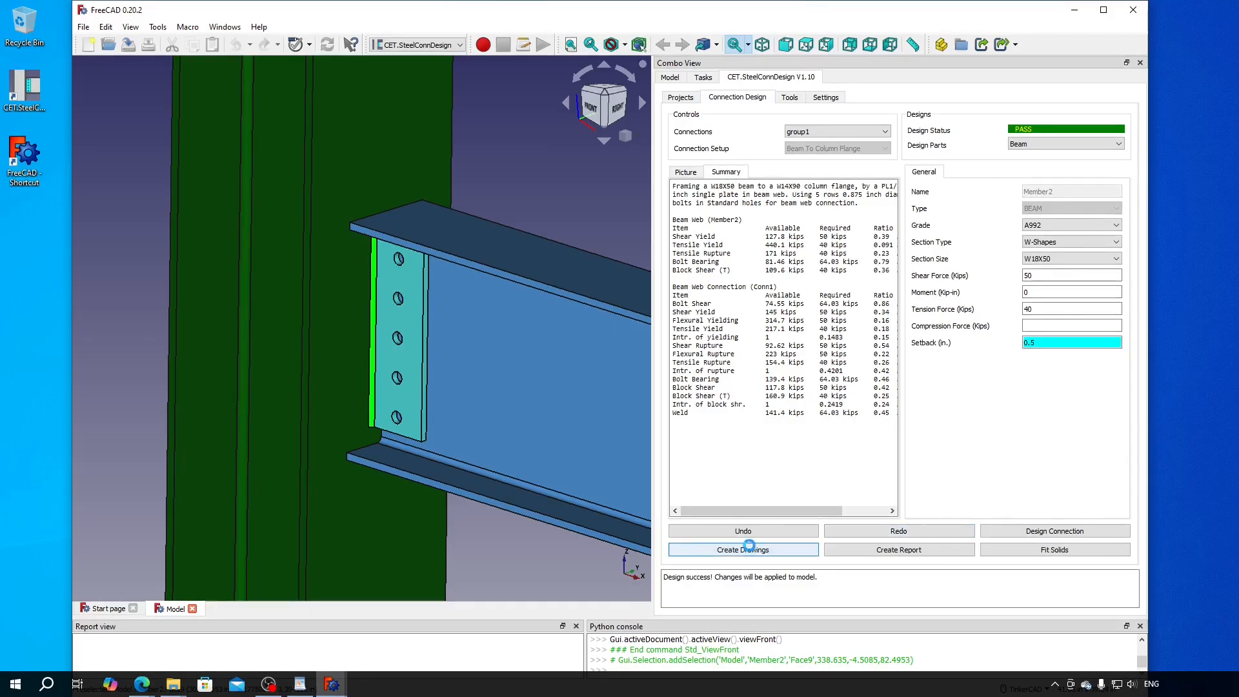
click(752, 551)
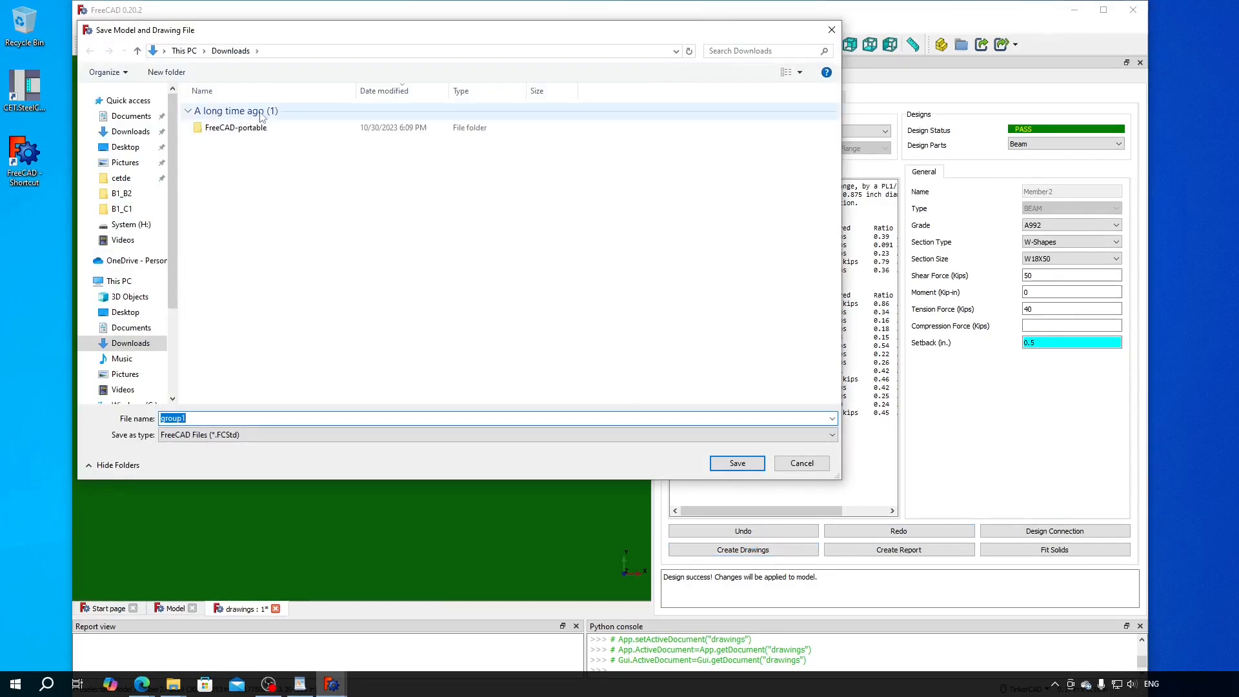
click(123, 209)
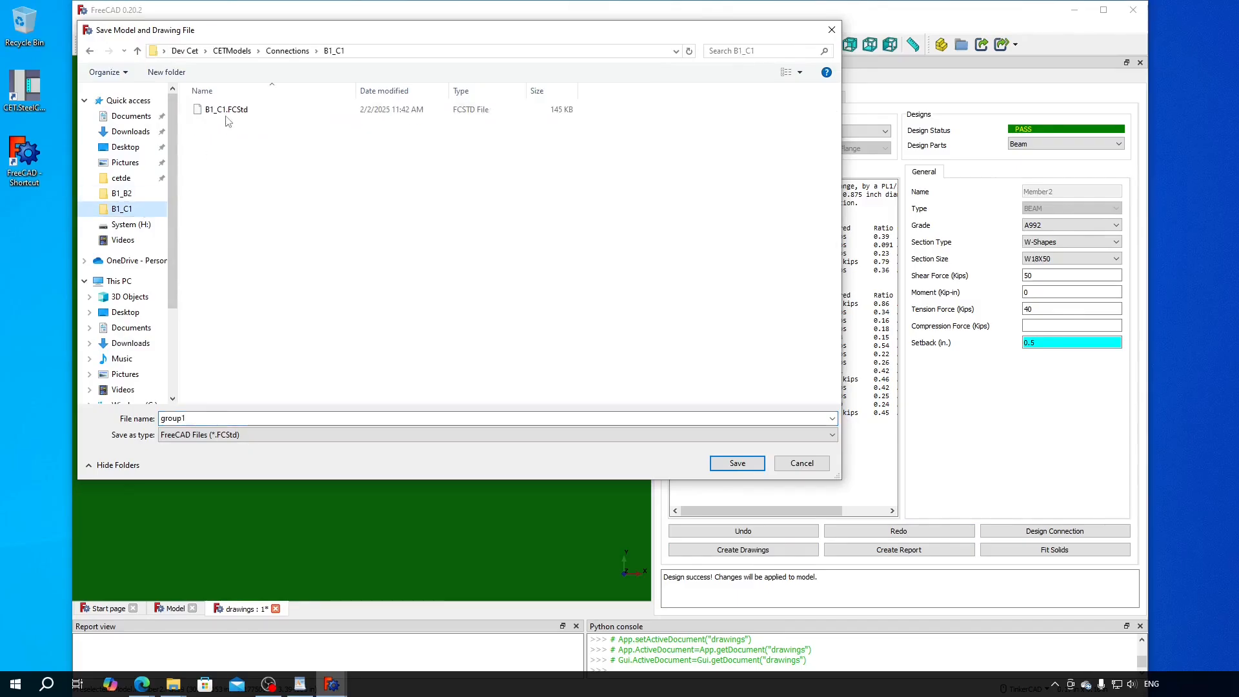
click(226, 109)
click(736, 464)
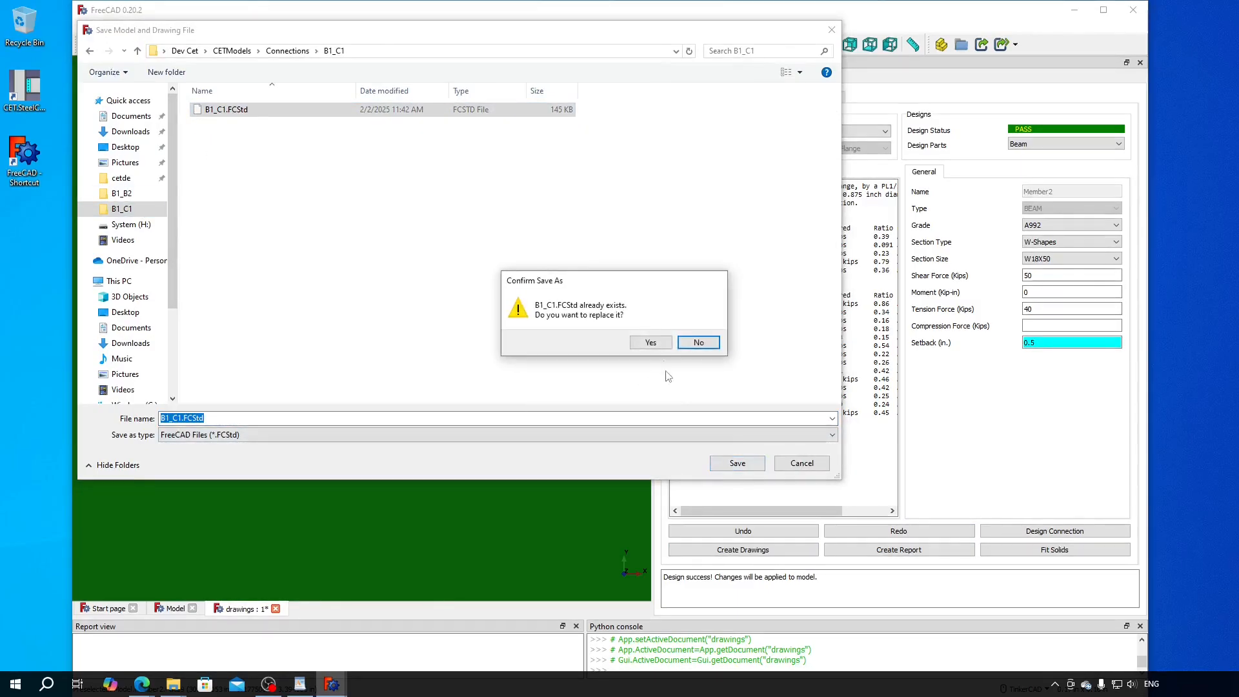
click(648, 342)
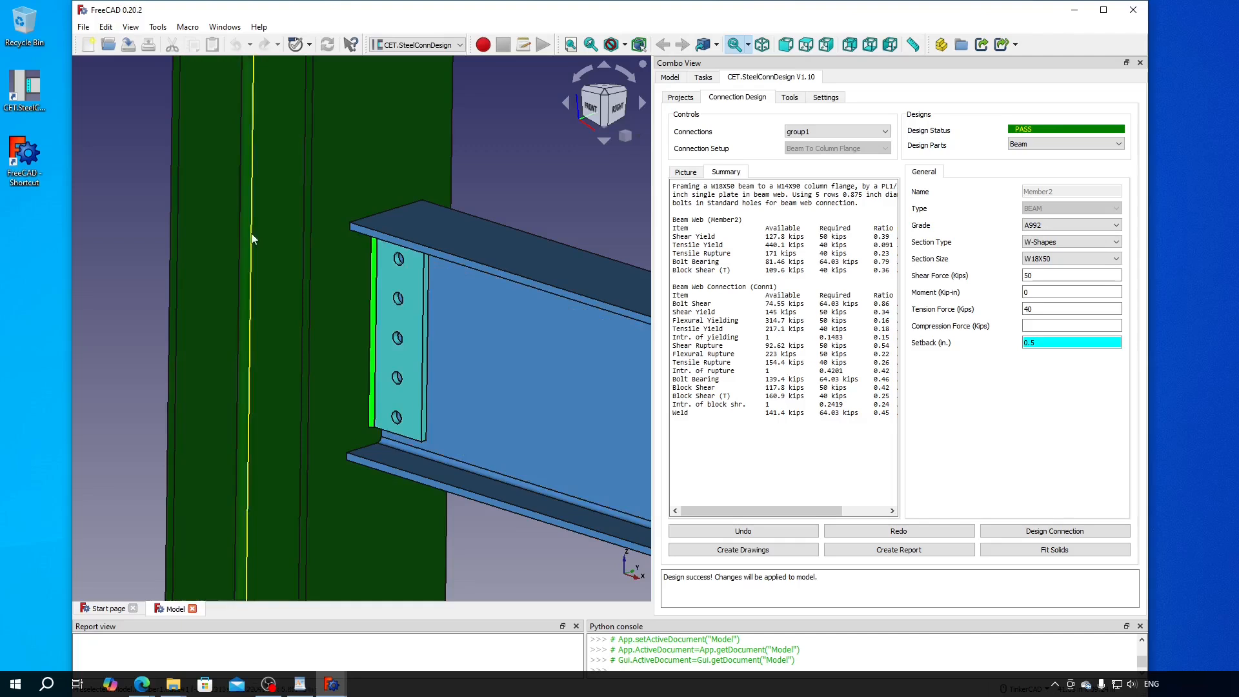
Switch to the second FreeCAD window and open B1_C1.FCStd from the B1_C1 folder under Connections
click(332, 684)
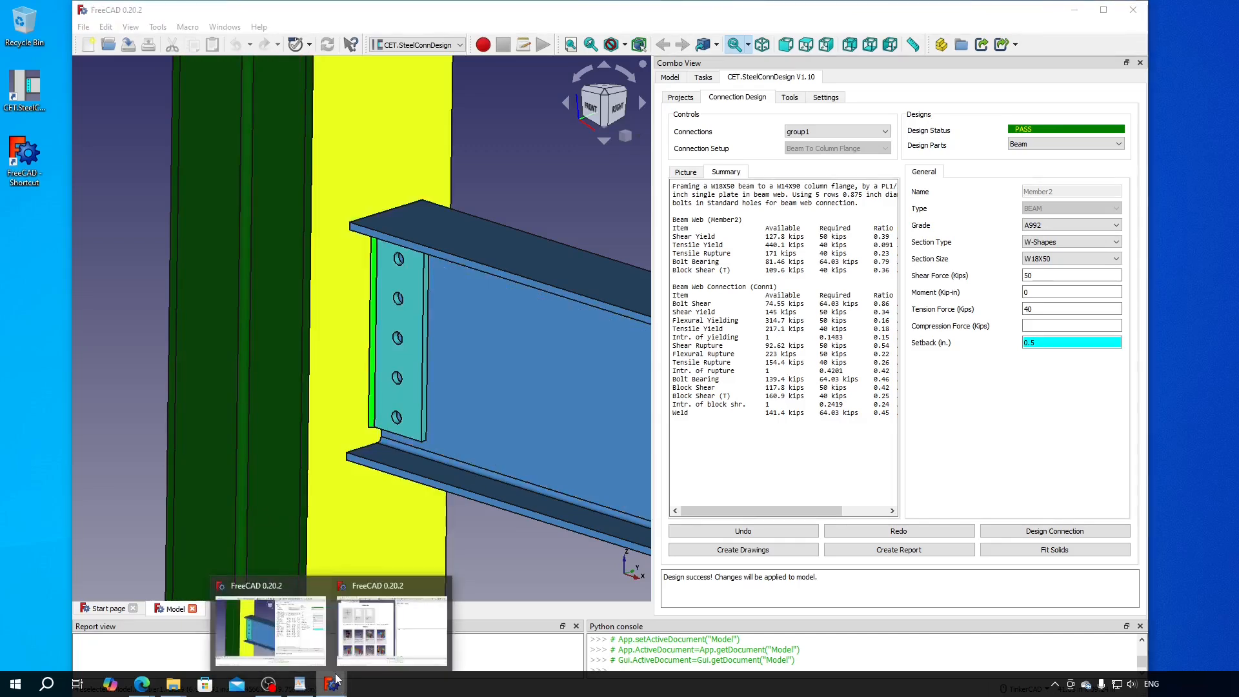
click(362, 634)
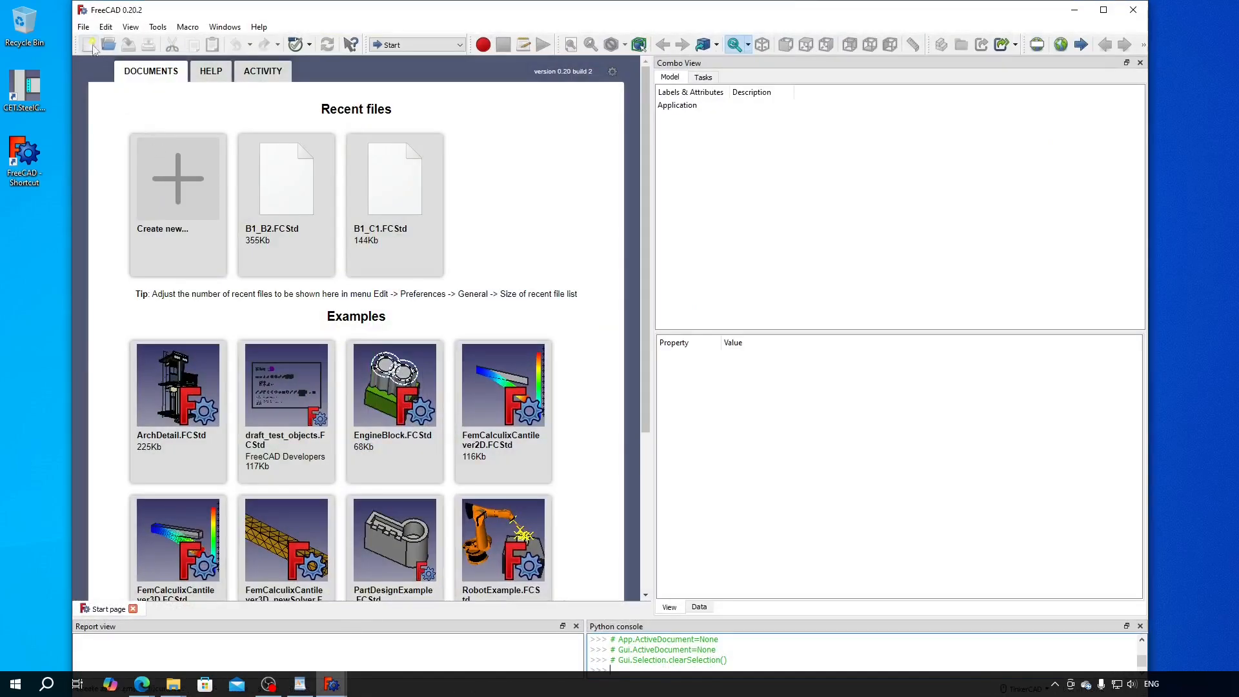
click(83, 27)
click(97, 55)
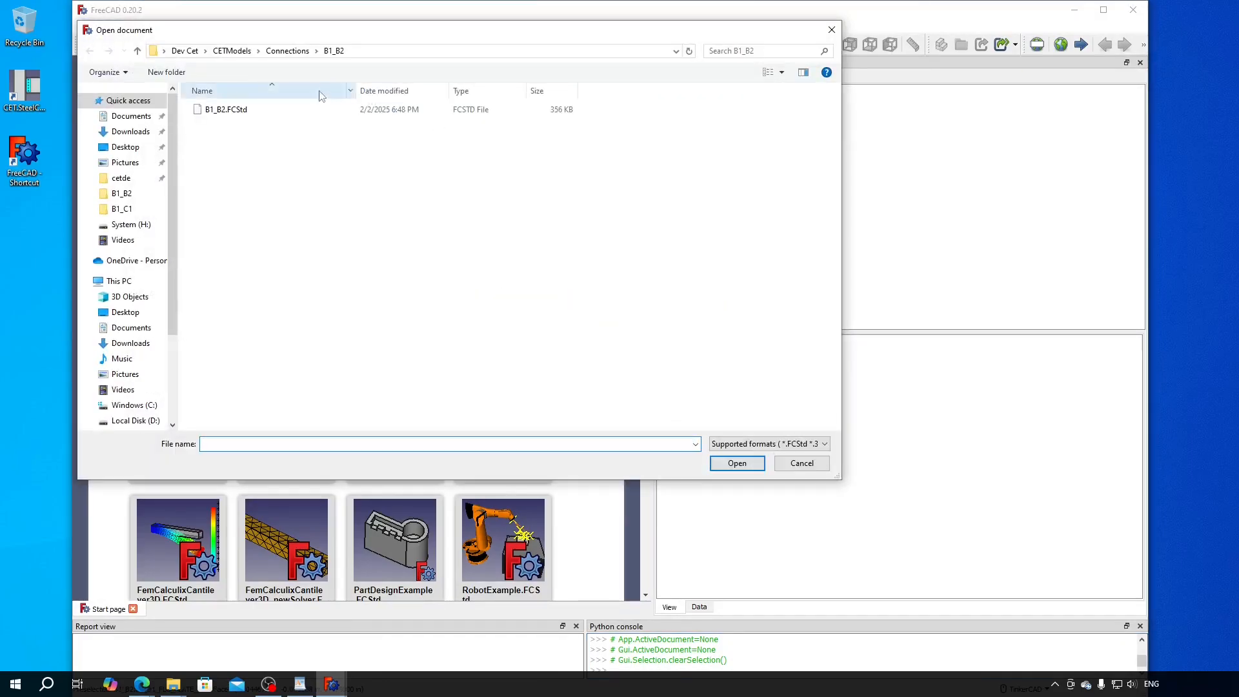
click(287, 50)
double_click(258, 126)
click(228, 110)
click(737, 463)
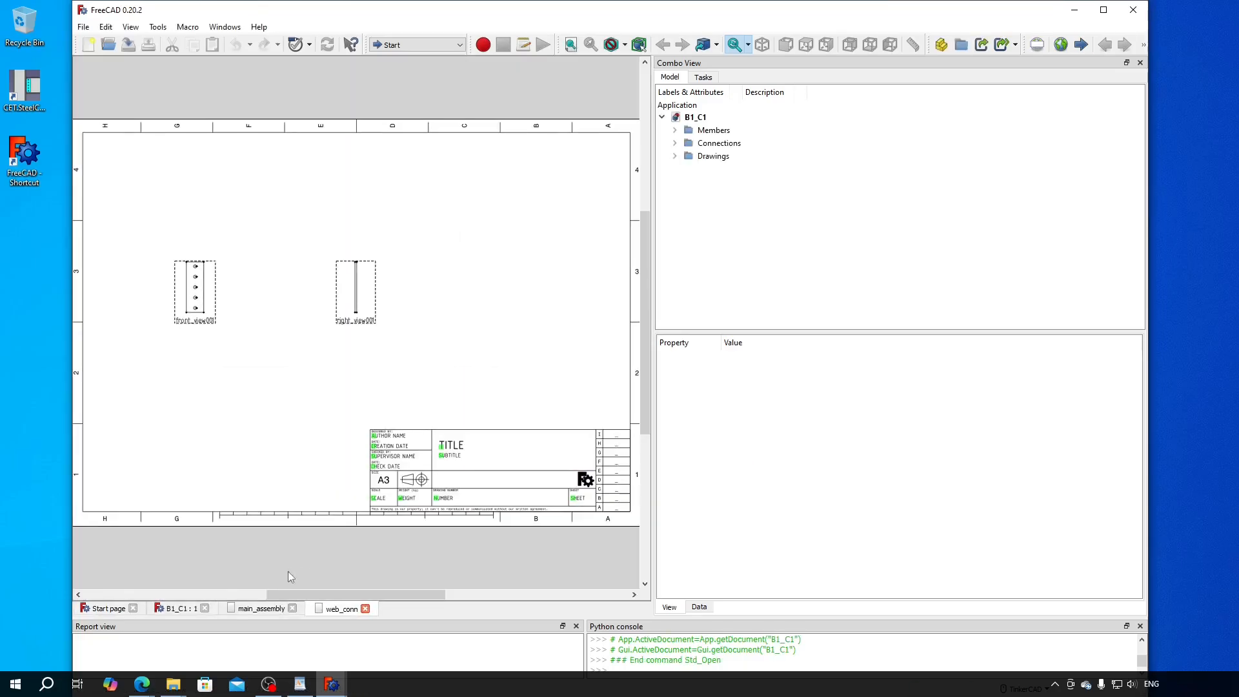
Examine the front and right views on the main_assembly drawing for hidden bolts and dimensions
scroll(236, 351, up, 5)
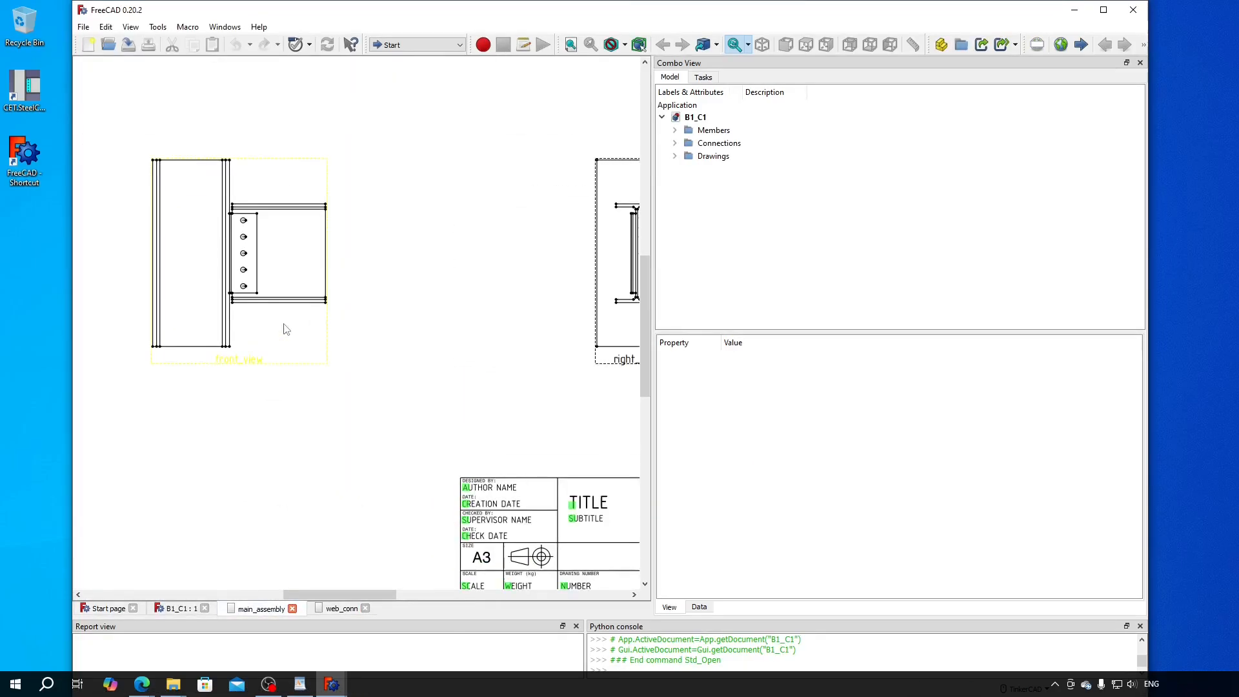
scroll(247, 261, up, 4)
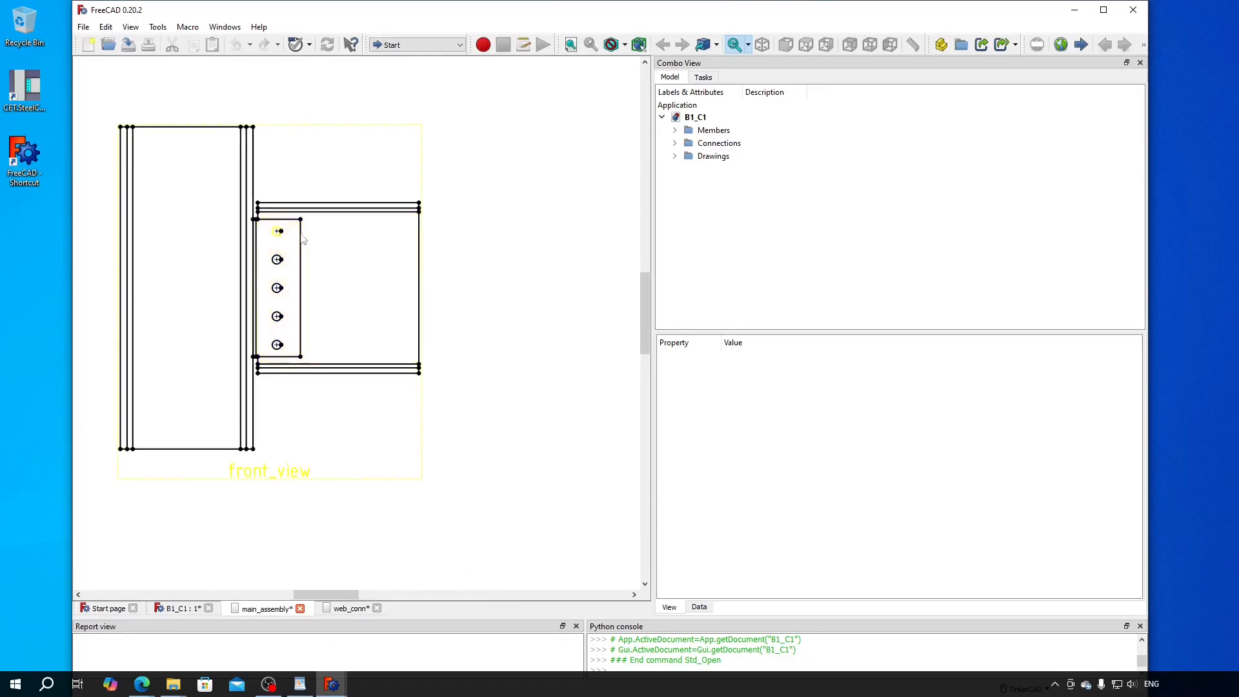
scroll(311, 266, down, 8)
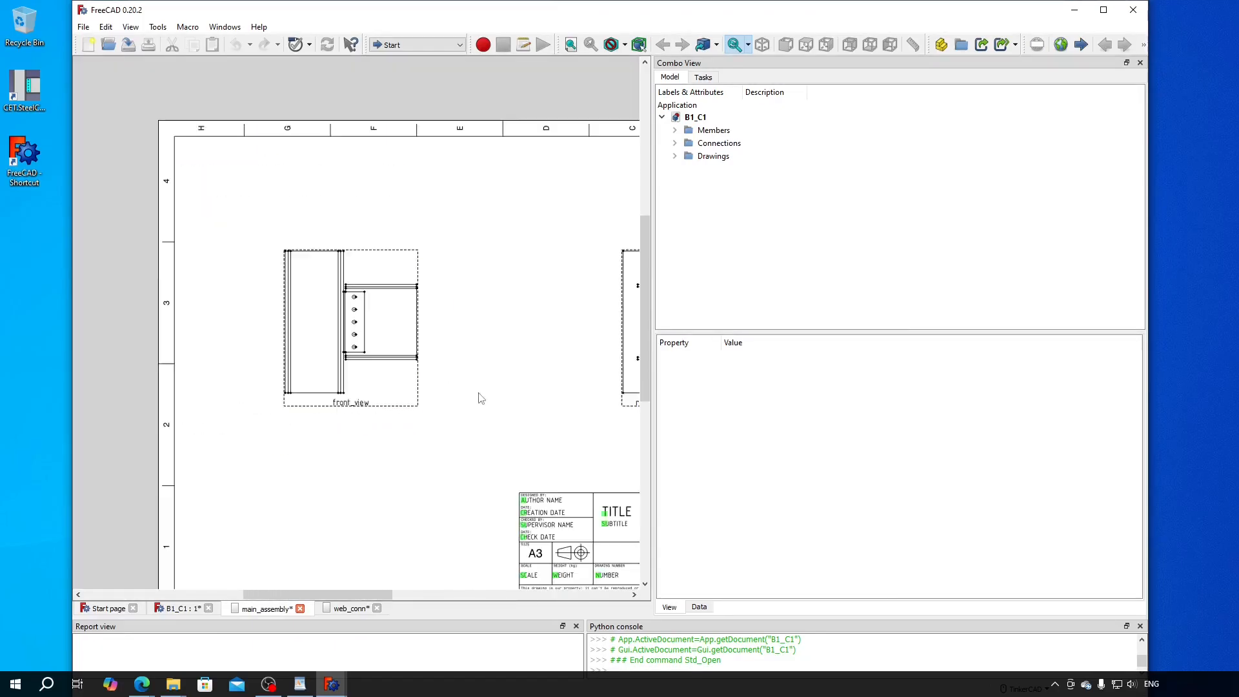
scroll(371, 394, down, 2)
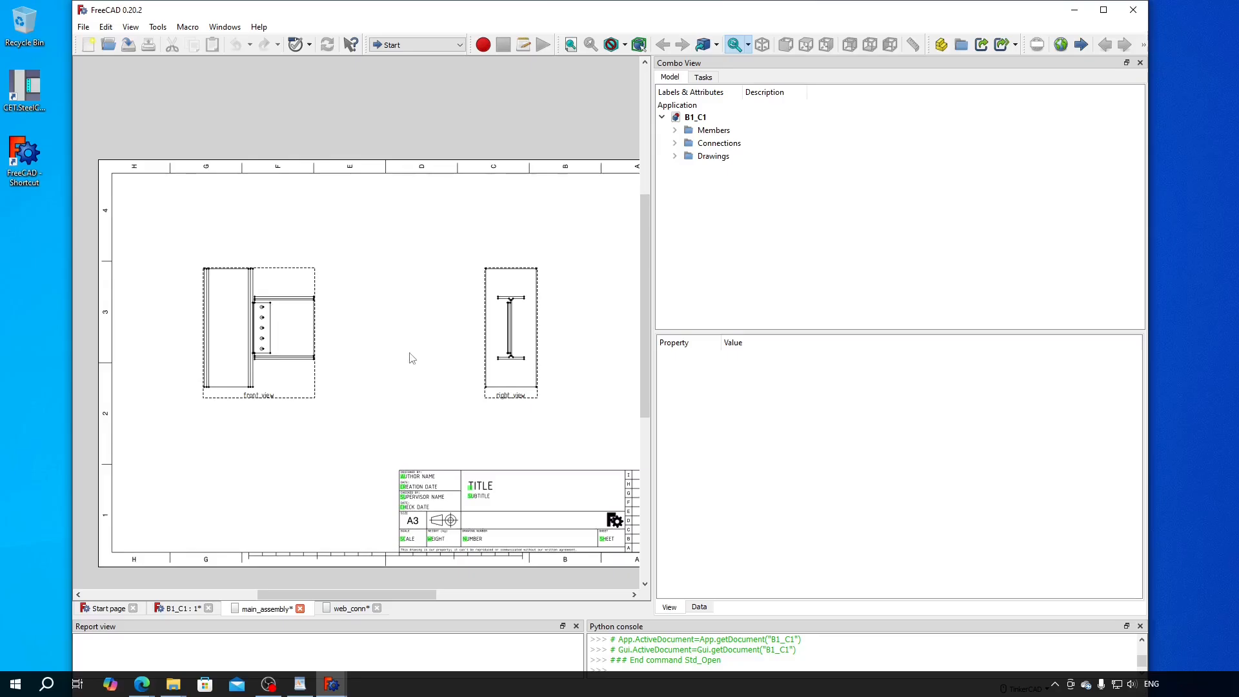
scroll(401, 359, down, 1)
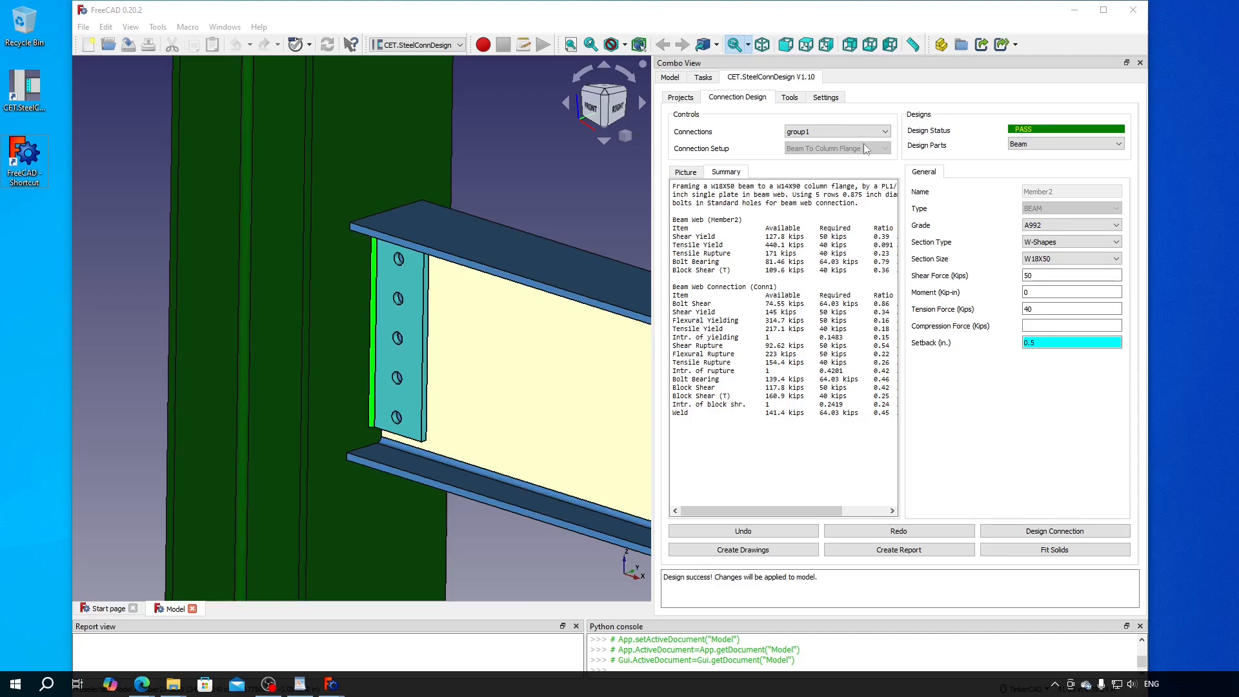
Return to the connection design window and look up the W40X431 section with the Member_Property tool
click(791, 99)
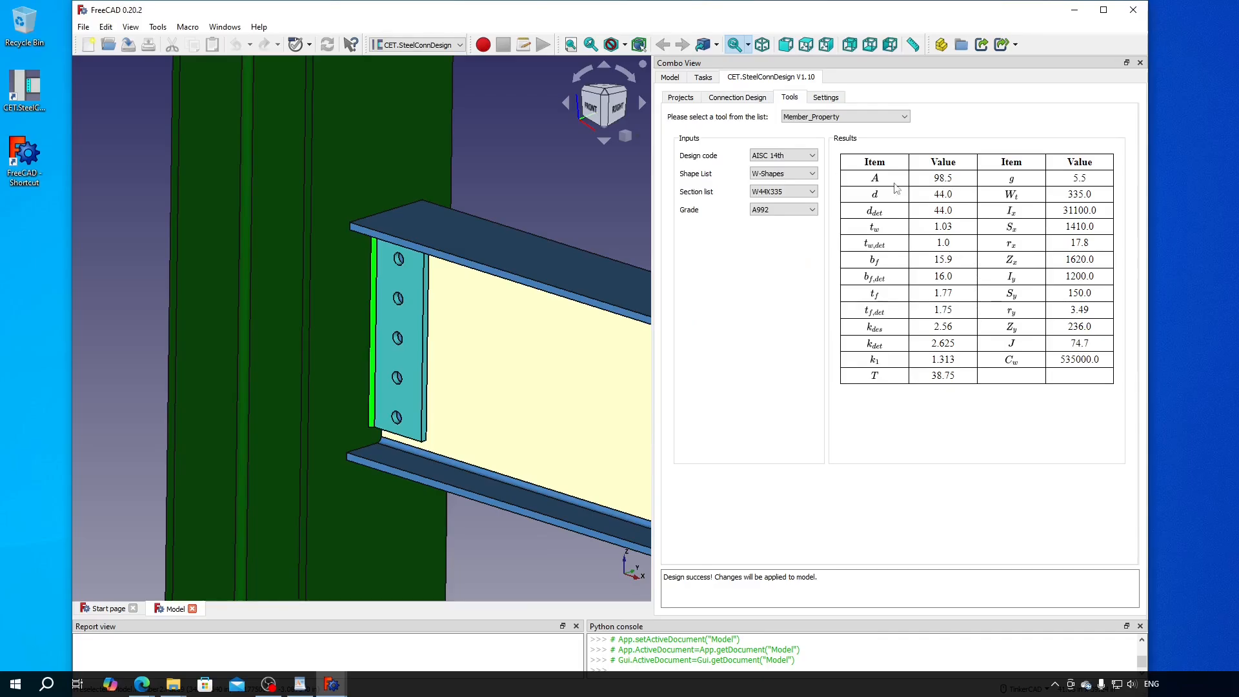
click(858, 117)
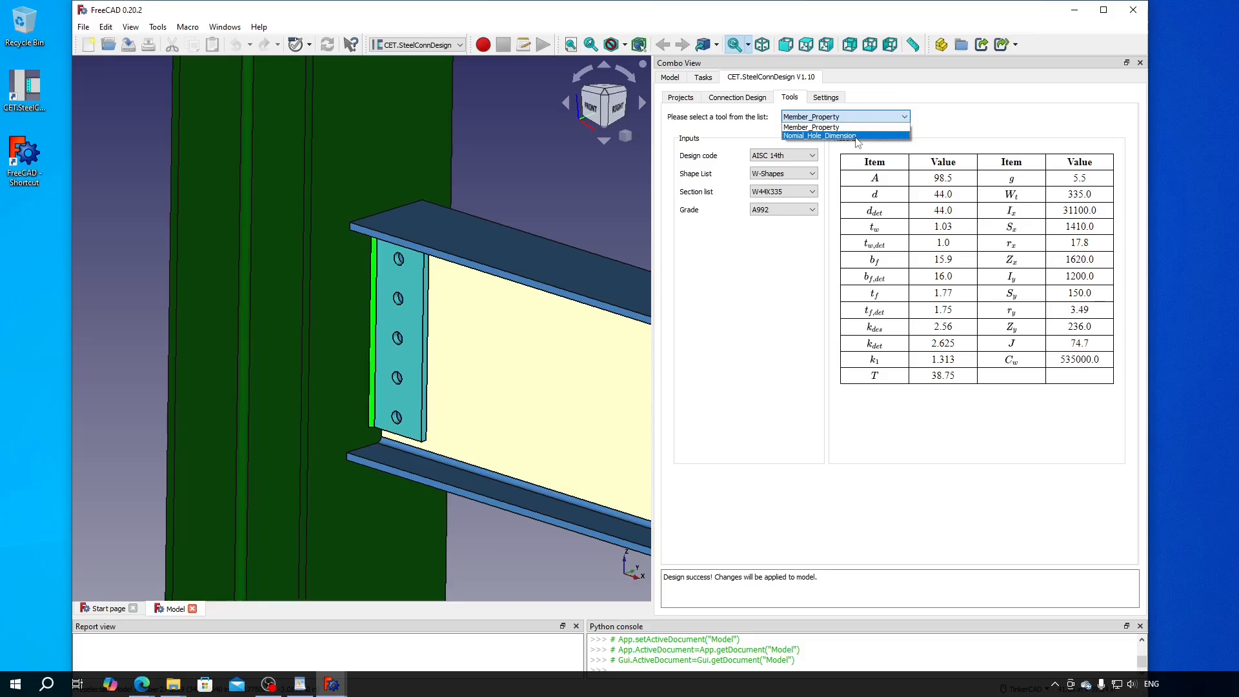
click(833, 127)
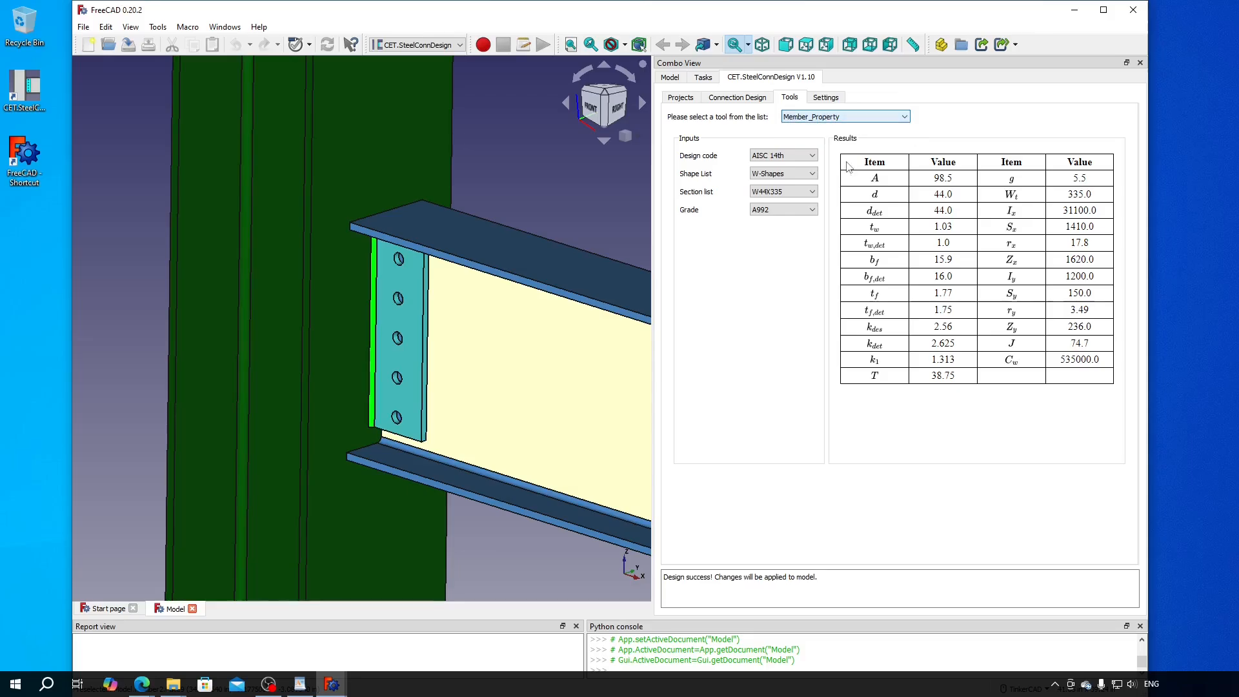
click(814, 192)
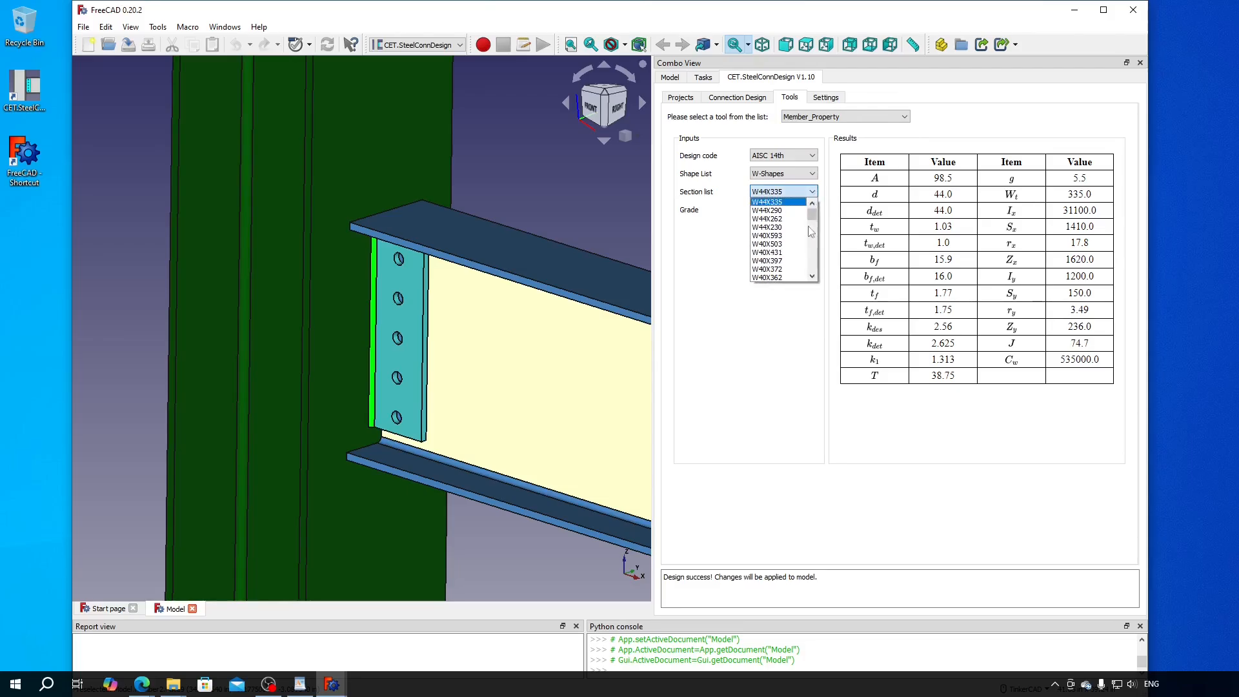
click(777, 254)
Look up the properties of the rectangular HSS section HSS20X8X5/16
click(805, 173)
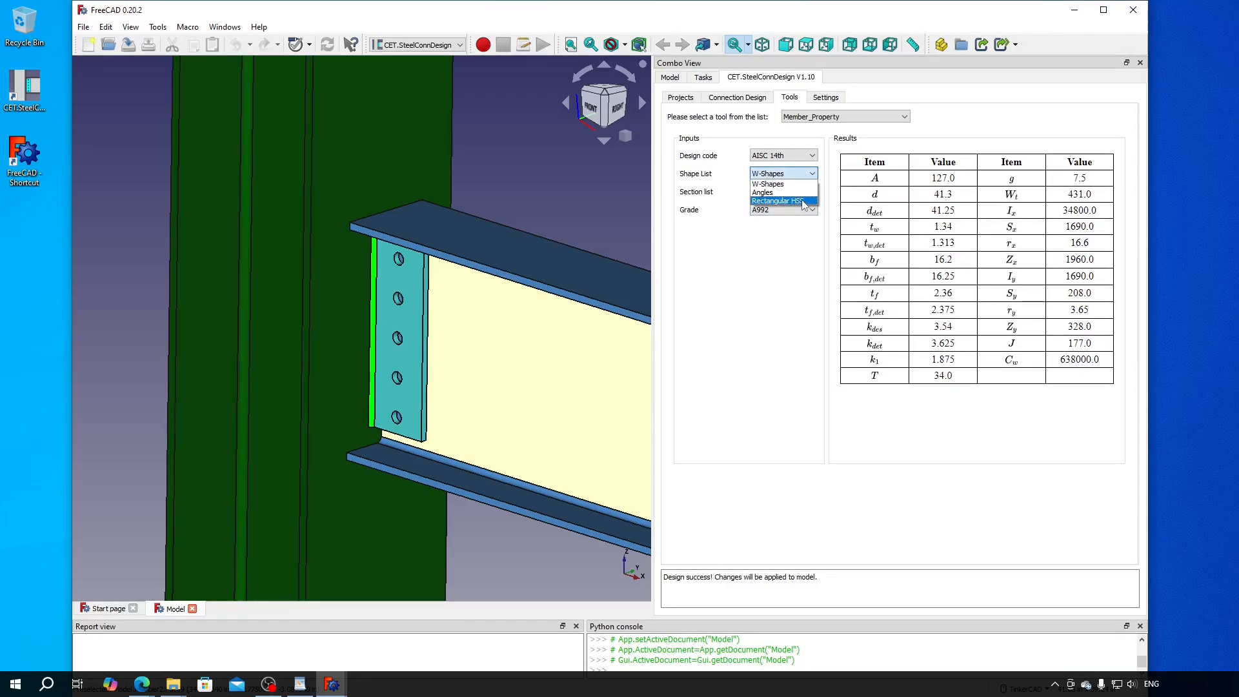
click(778, 200)
click(800, 192)
click(788, 267)
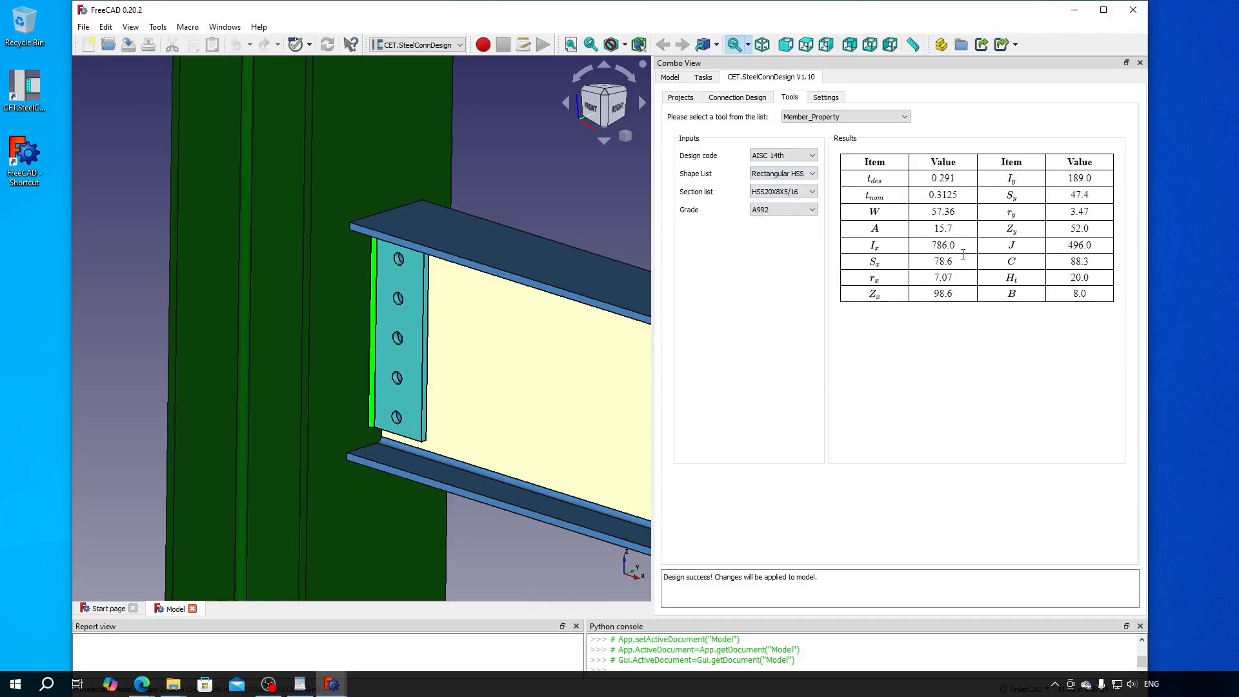
Look up the hole dimension for a 1 in. bolt in a Long Slot hole with the Nomial_Hole_Dimension tool
click(906, 123)
click(894, 136)
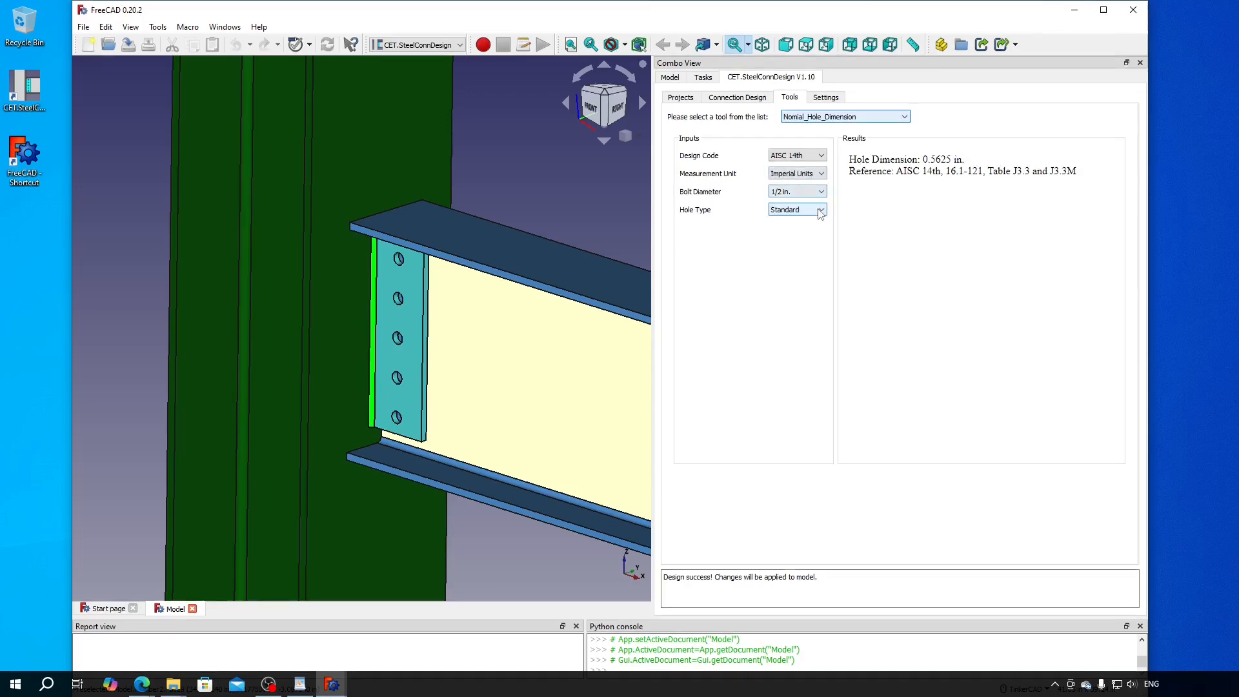
click(819, 192)
click(810, 235)
click(821, 210)
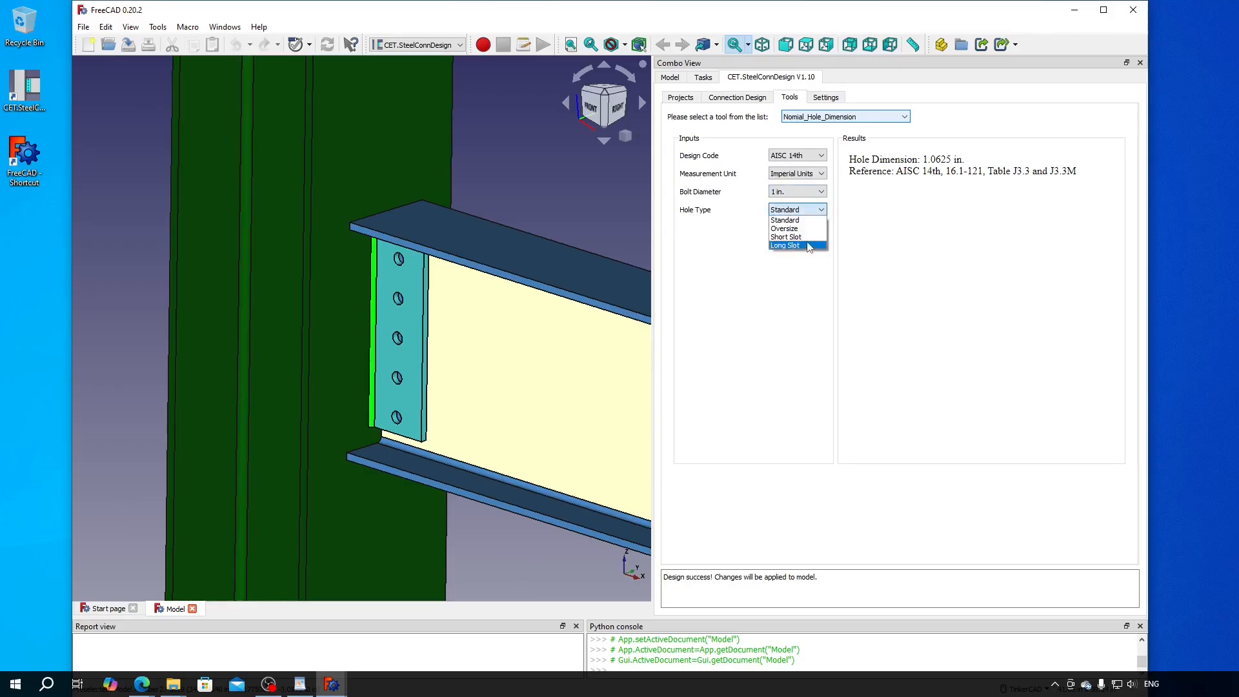
click(808, 246)
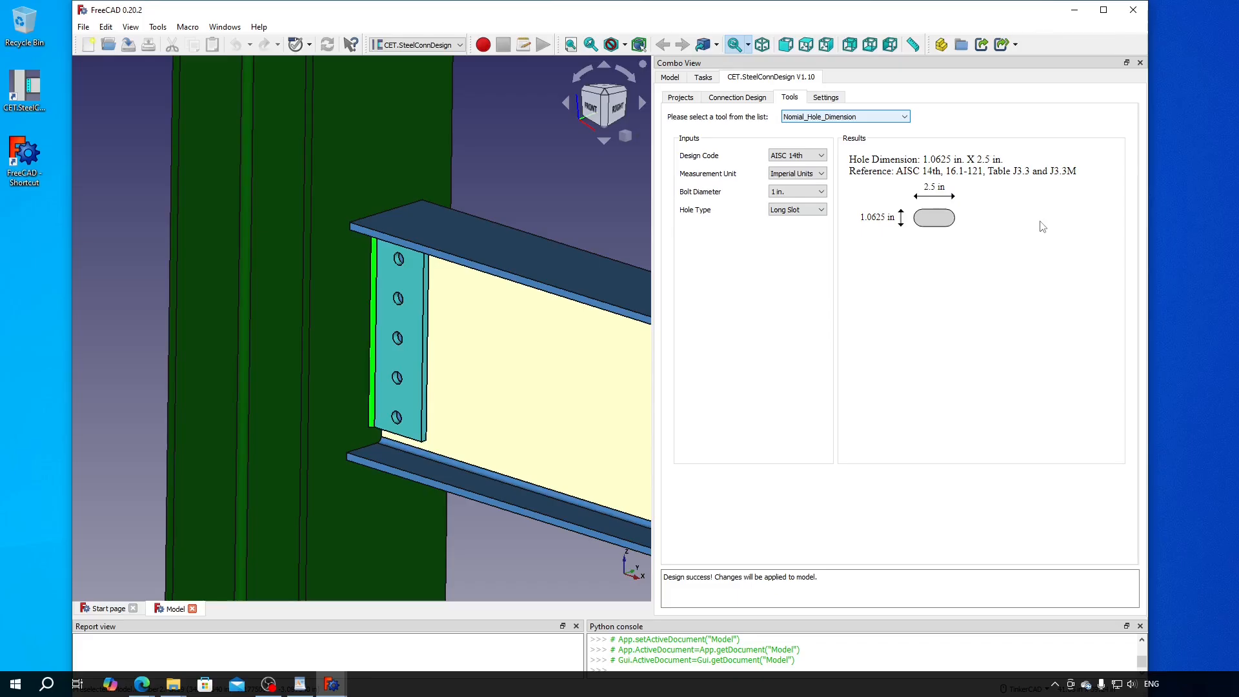
Switch to the Edge browser and look over the SteelConnDesign_plugins repository on GitHub
click(147, 685)
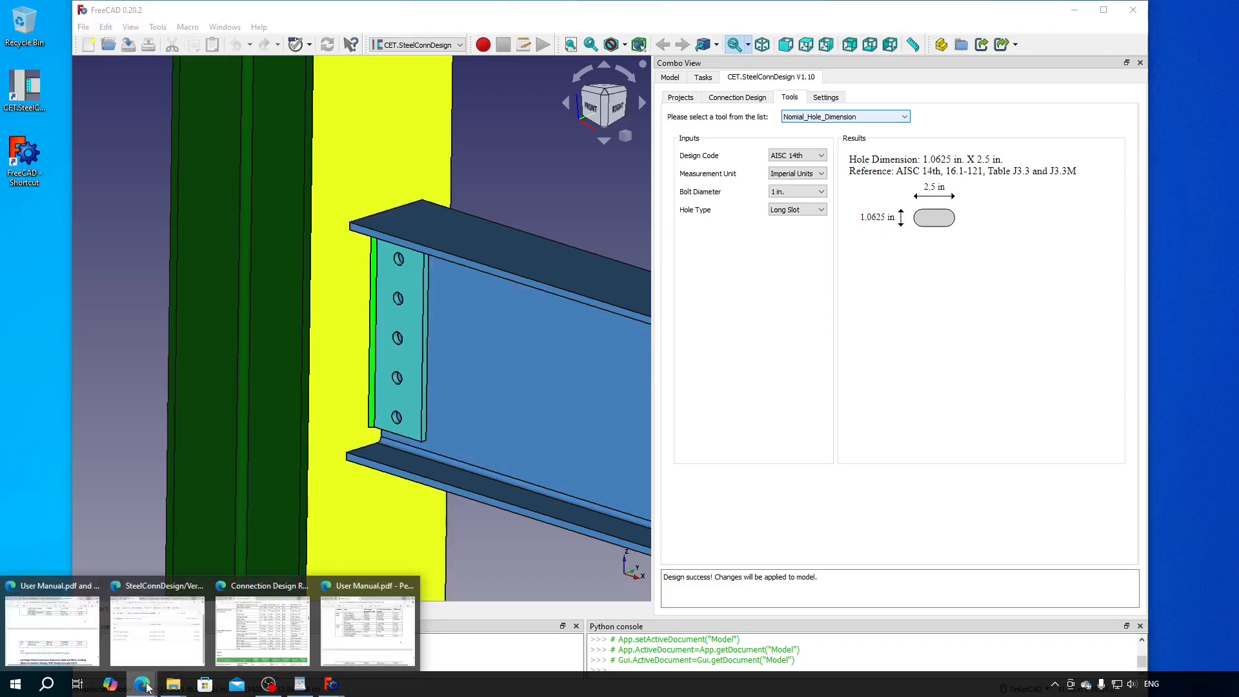
click(58, 623)
click(829, 87)
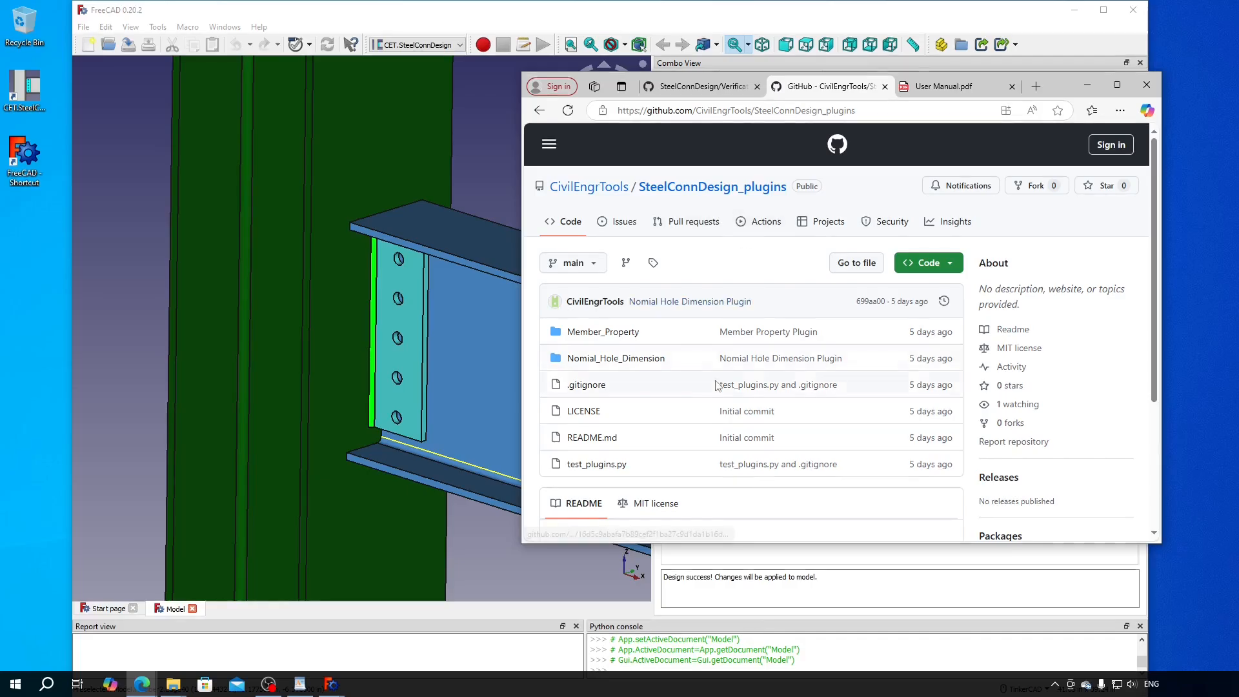
scroll(704, 394, down, 2)
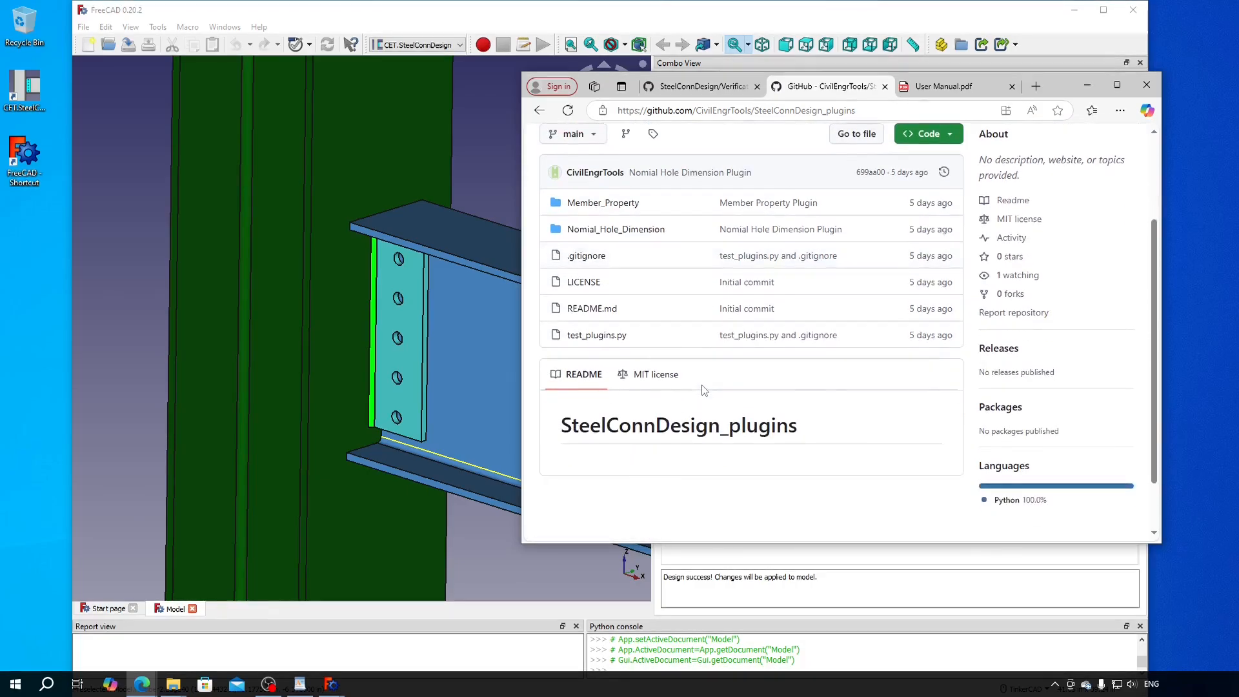
scroll(620, 345, up, 2)
Open plugin.py in the Member_Property folder and examine its metadata, input widgets and results table code
click(620, 341)
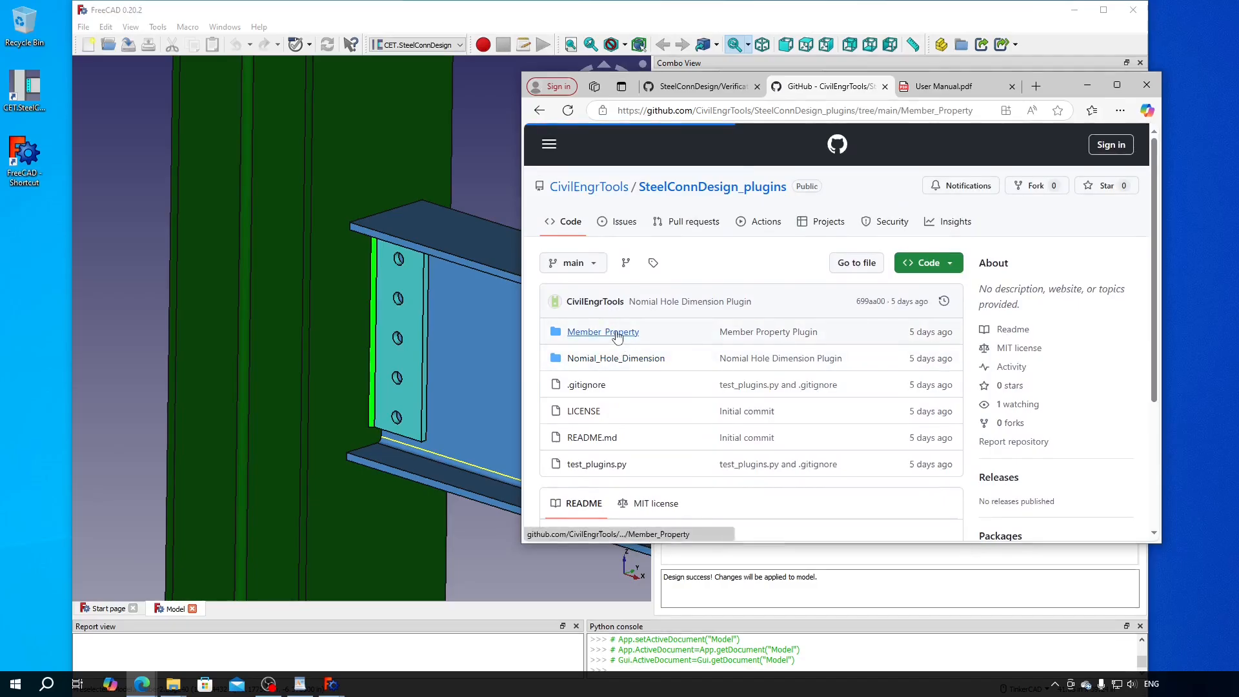
click(583, 385)
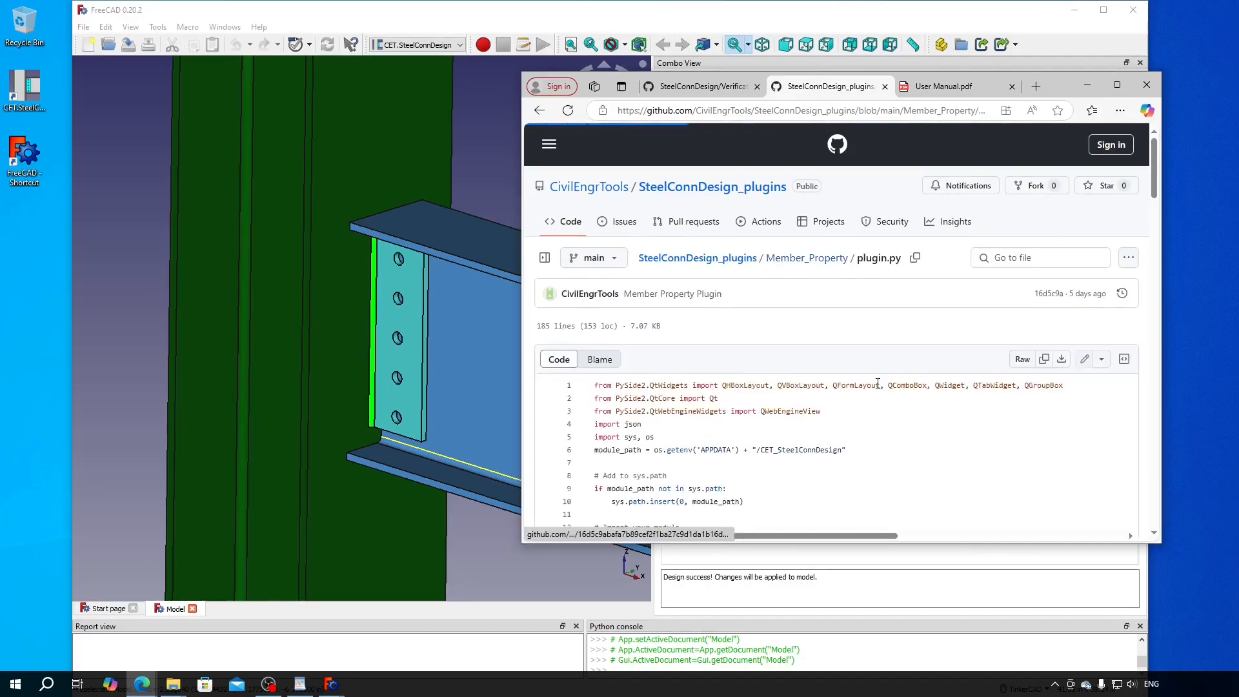
scroll(871, 381, down, 2)
scroll(871, 380, down, 5)
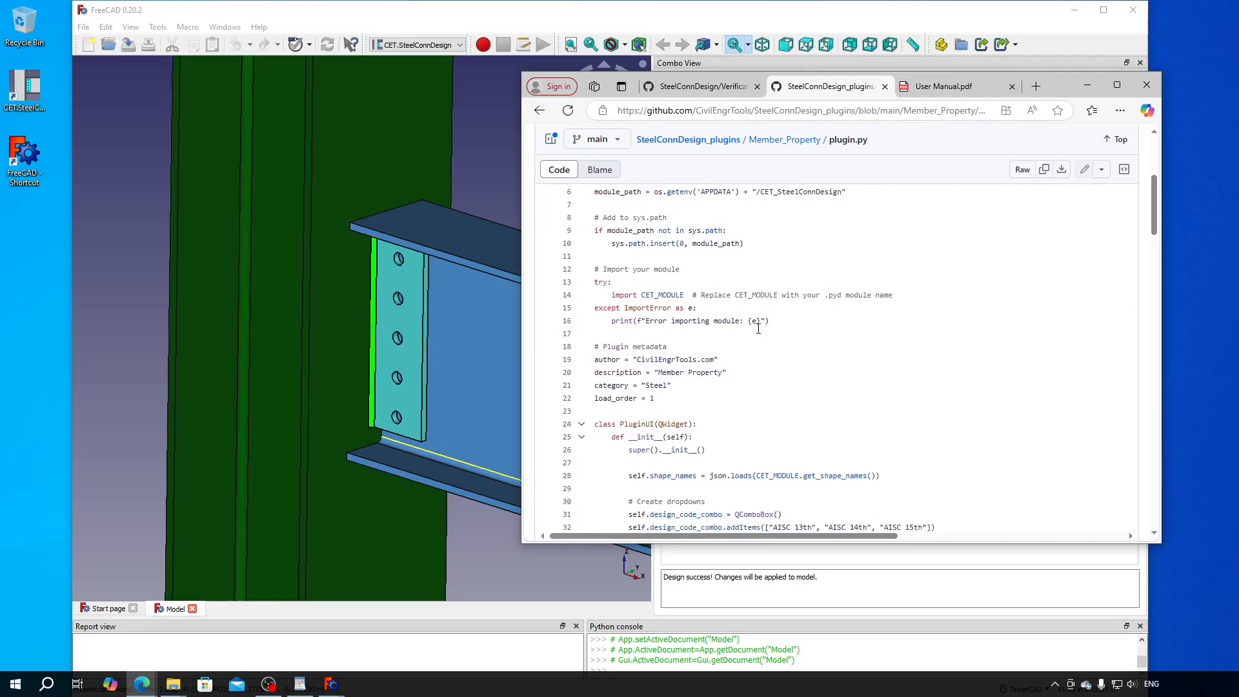
scroll(758, 329, down, 5)
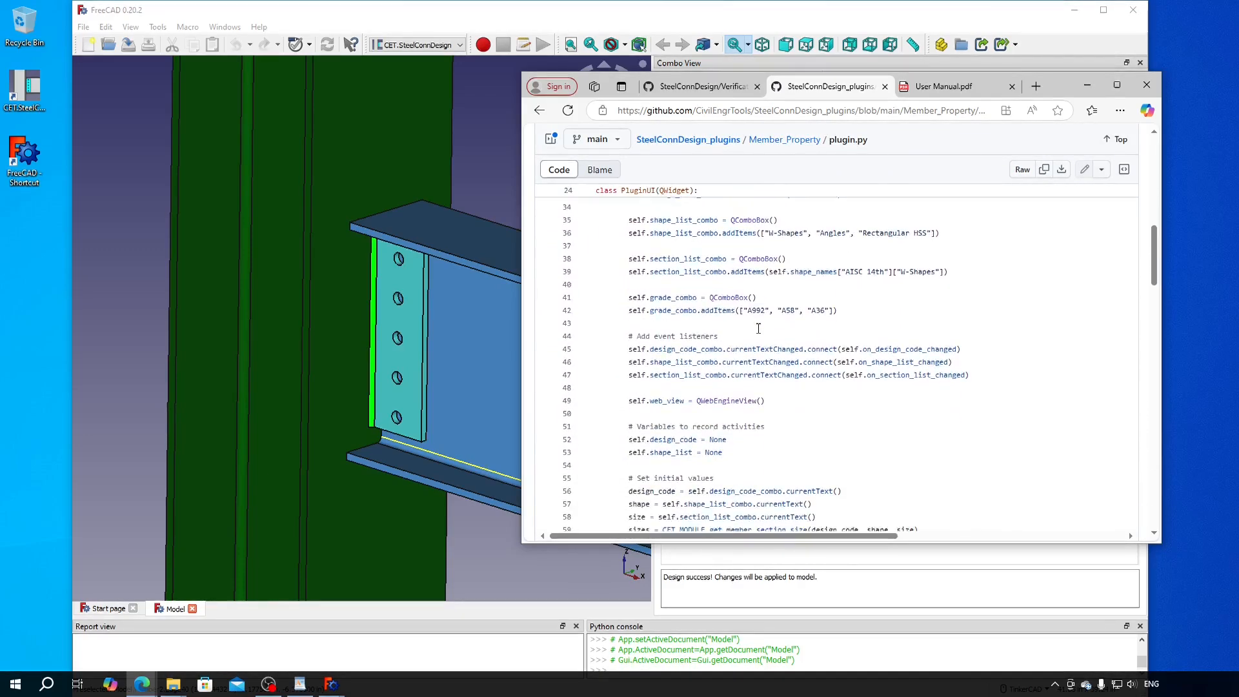
scroll(758, 329, down, 6)
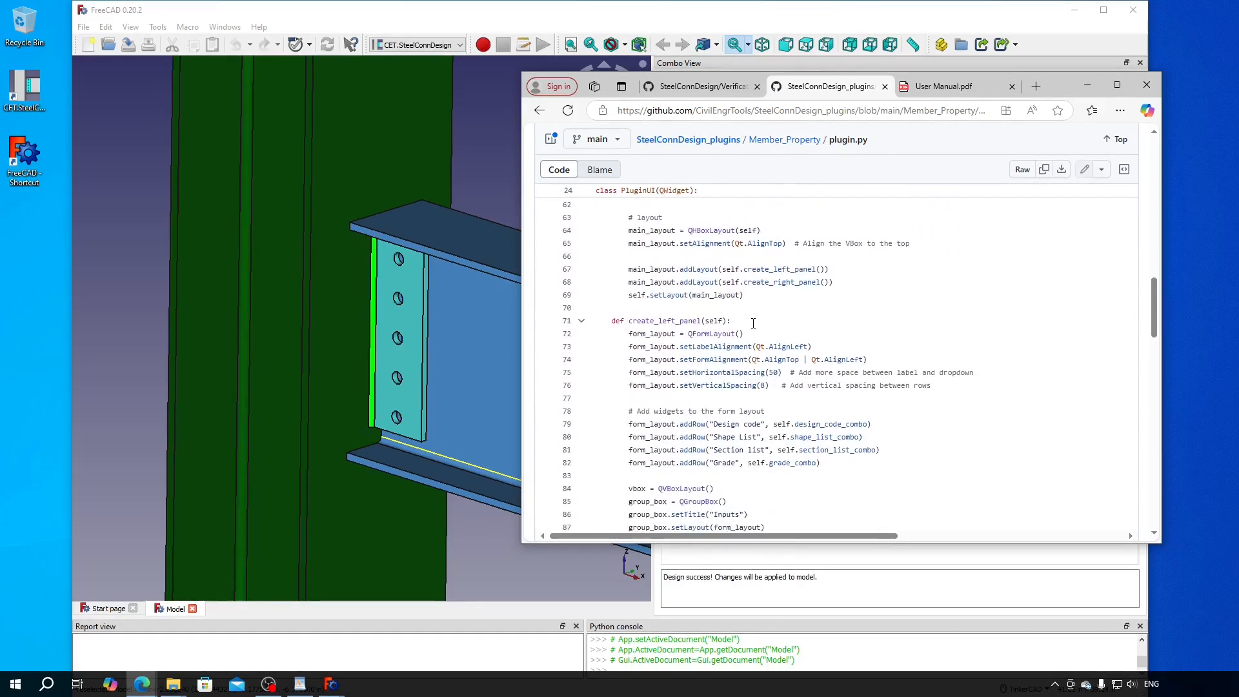
scroll(752, 328, down, 8)
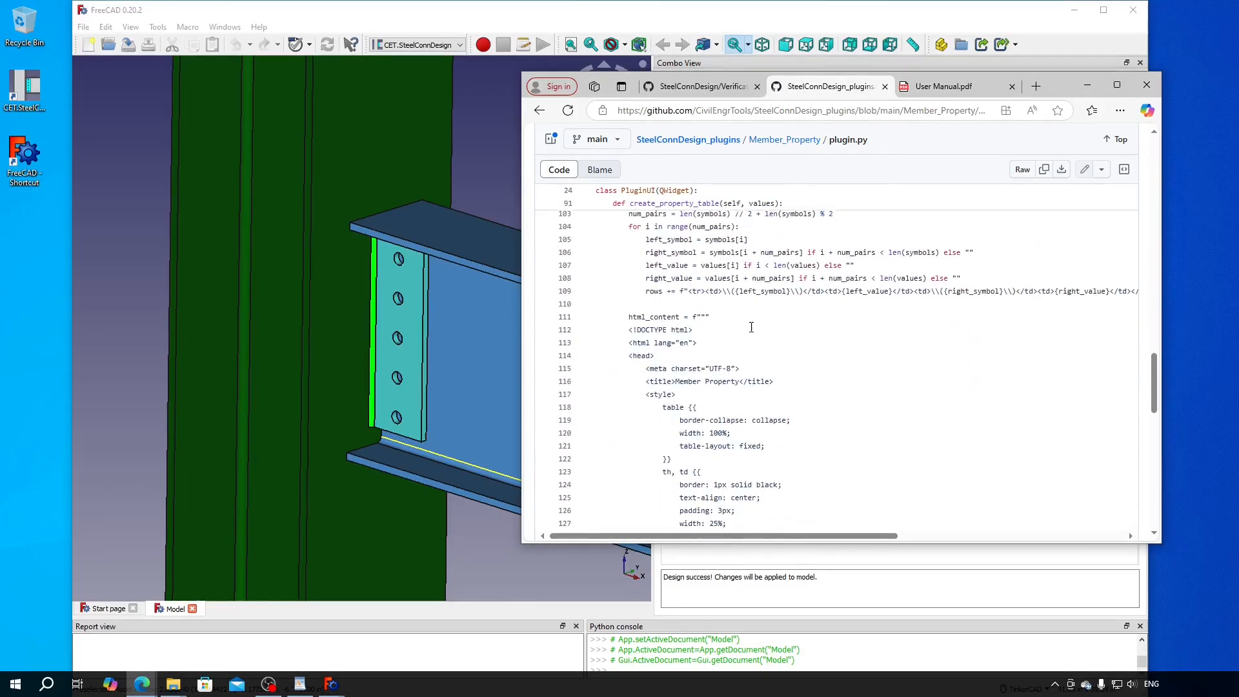
scroll(749, 334, down, 3)
scroll(742, 322, up, 3)
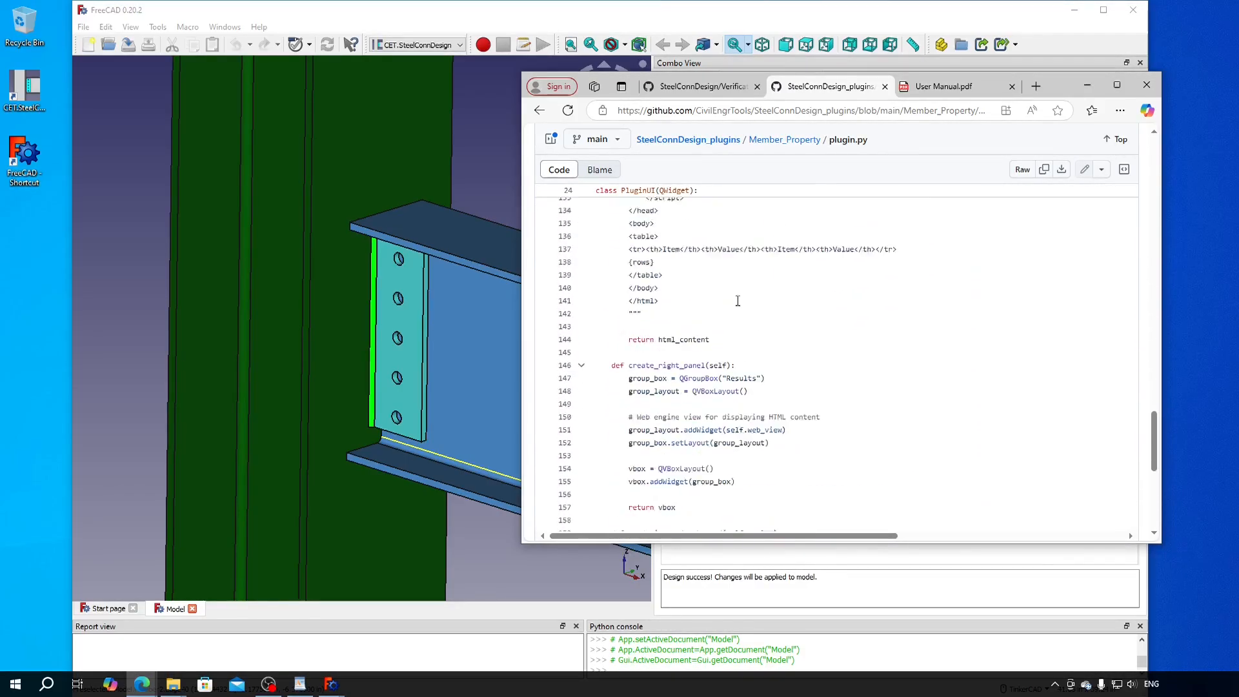
Examine chapter 5 of User Manual.pdf for the plugin description, Python environment setup, plugin development and plugin structure
click(949, 86)
scroll(972, 302, up, 10)
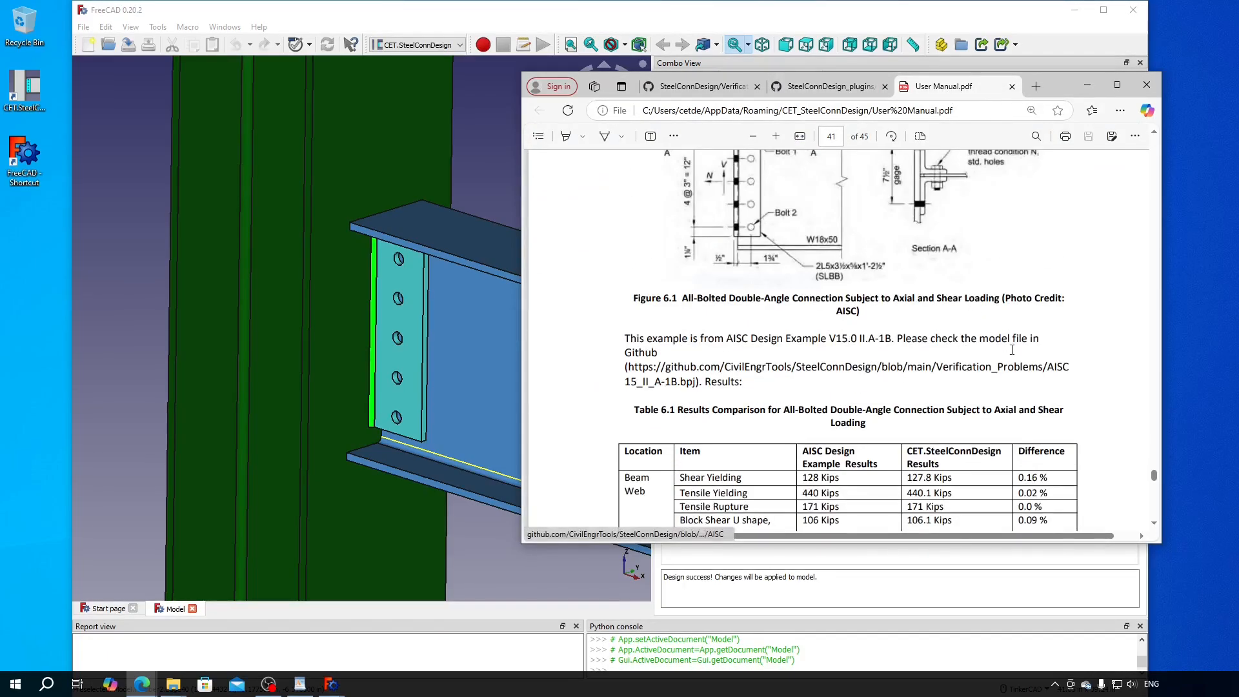
scroll(1144, 446, up, 3)
scroll(1155, 259, up, 15)
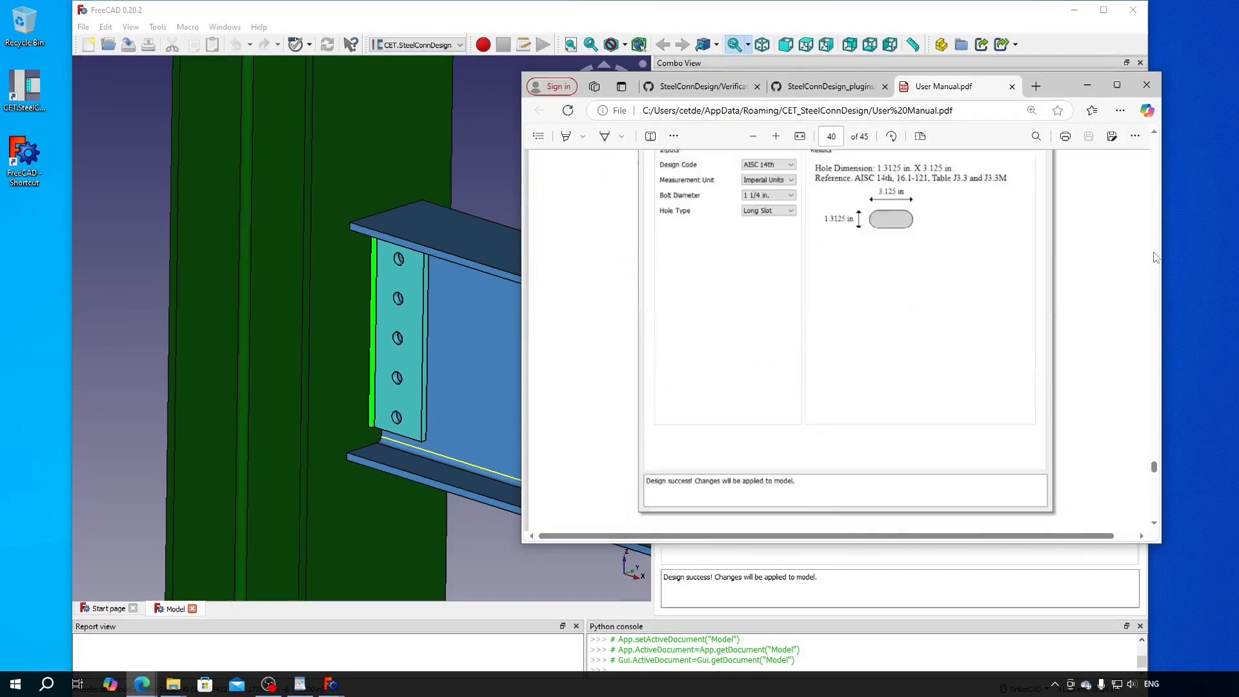
scroll(1151, 274, down, 3)
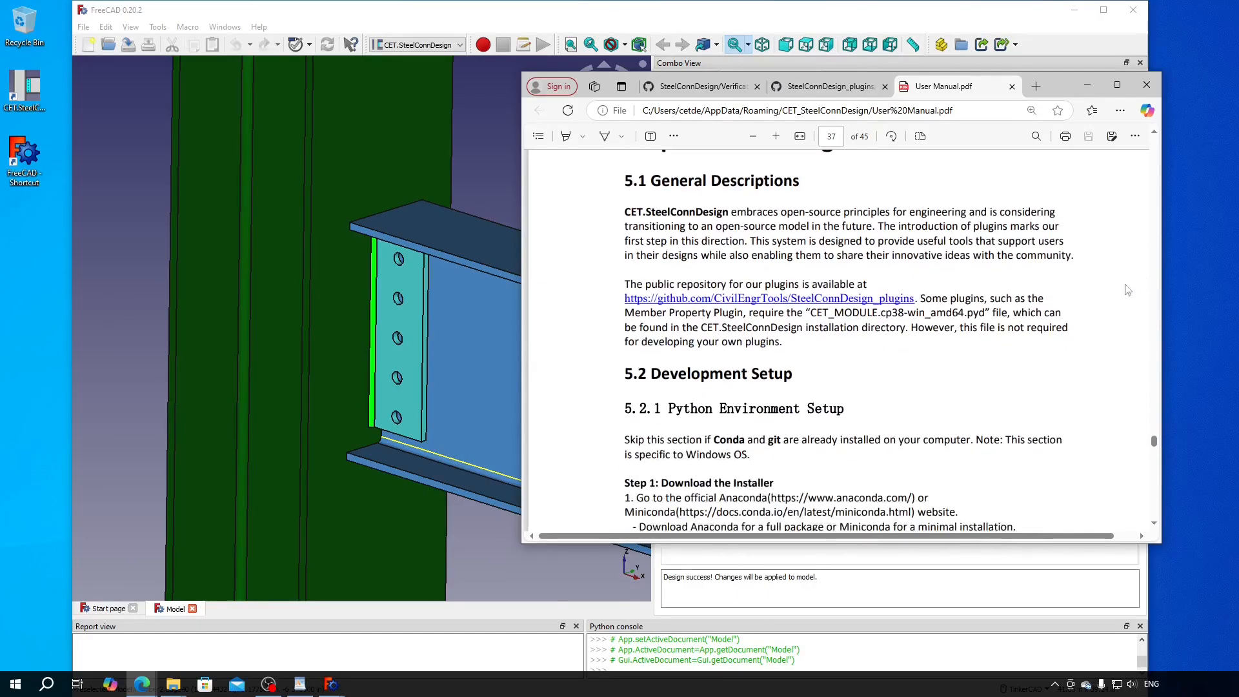
scroll(726, 304, up, 2)
scroll(748, 391, down, 3)
scroll(748, 390, down, 12)
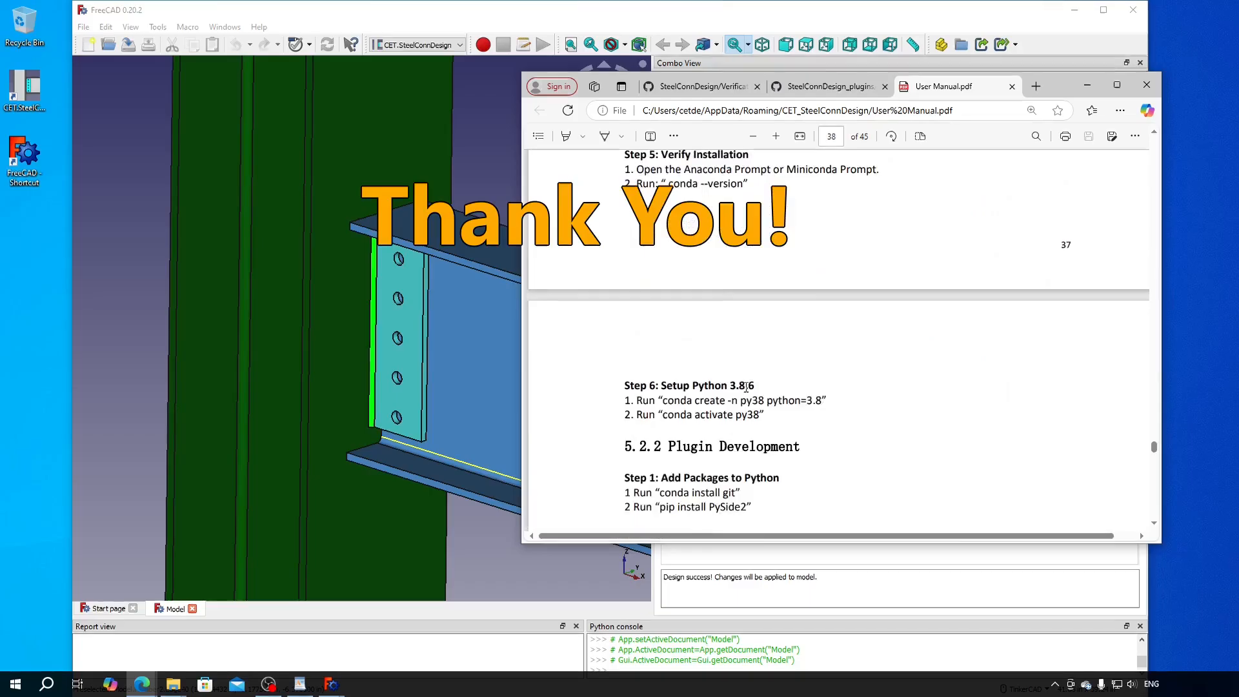
scroll(746, 387, down, 10)
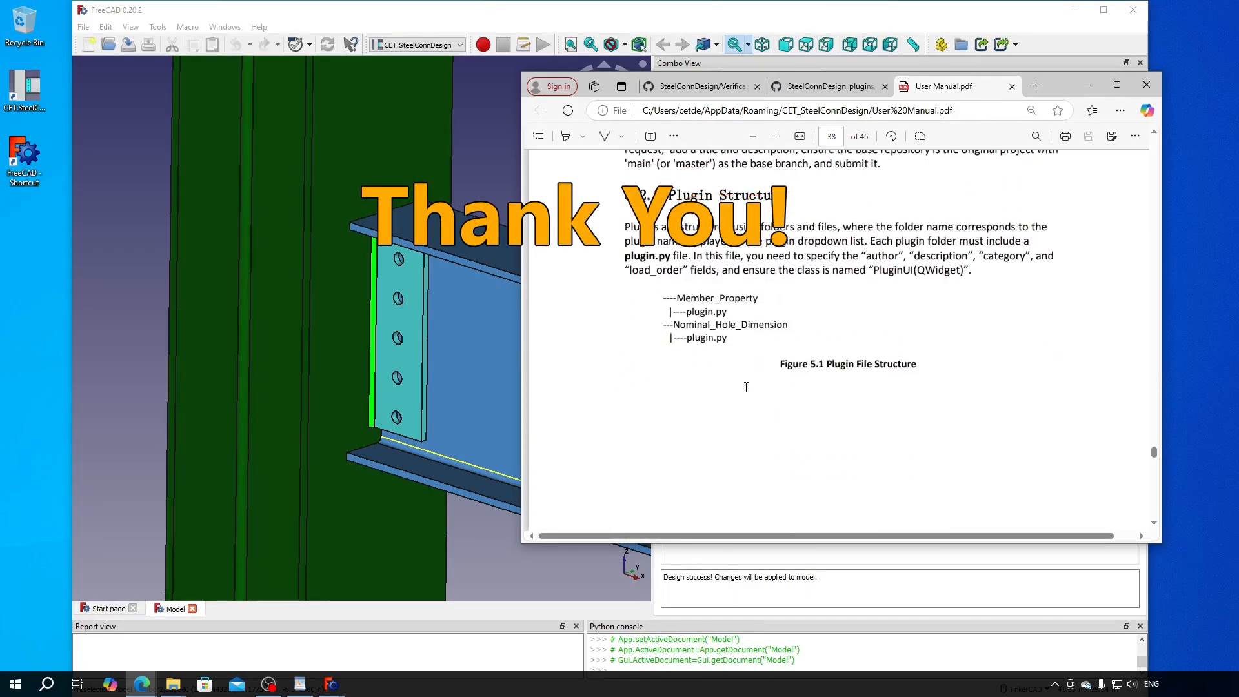